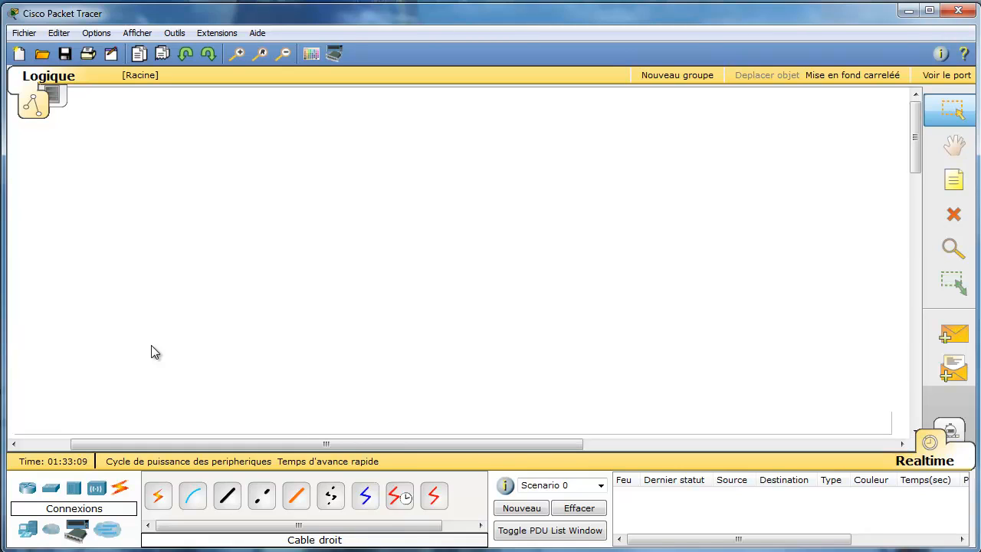
Place six generic PCs (PC8–PC13), three down the left side and three down the right.
left_click(24, 535)
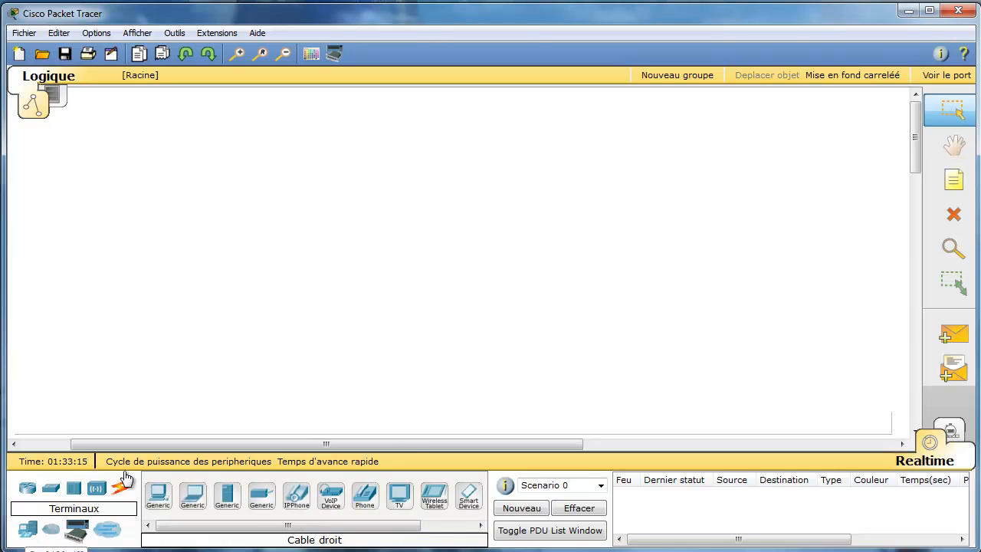
left_click(158, 495)
left_click(115, 138)
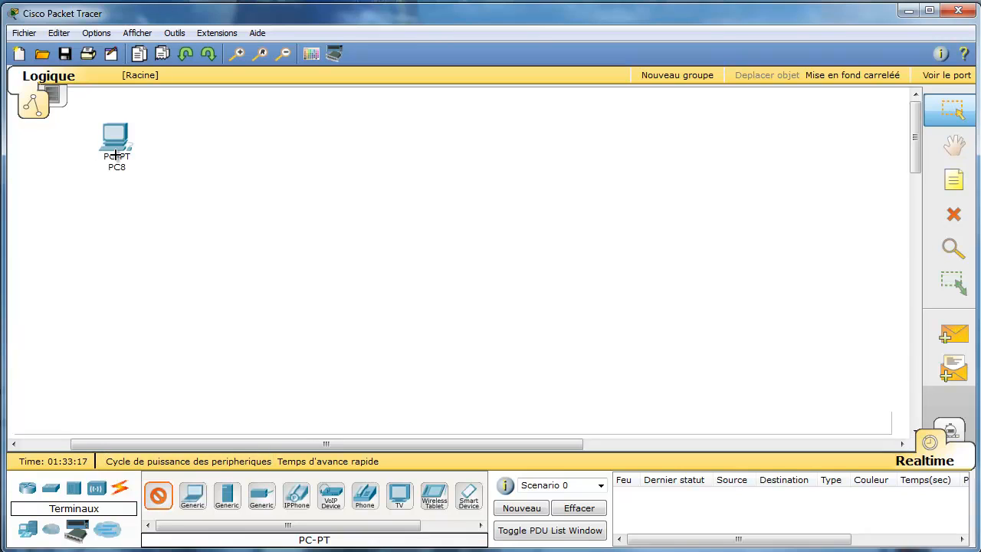
left_click(118, 227)
left_click(126, 329)
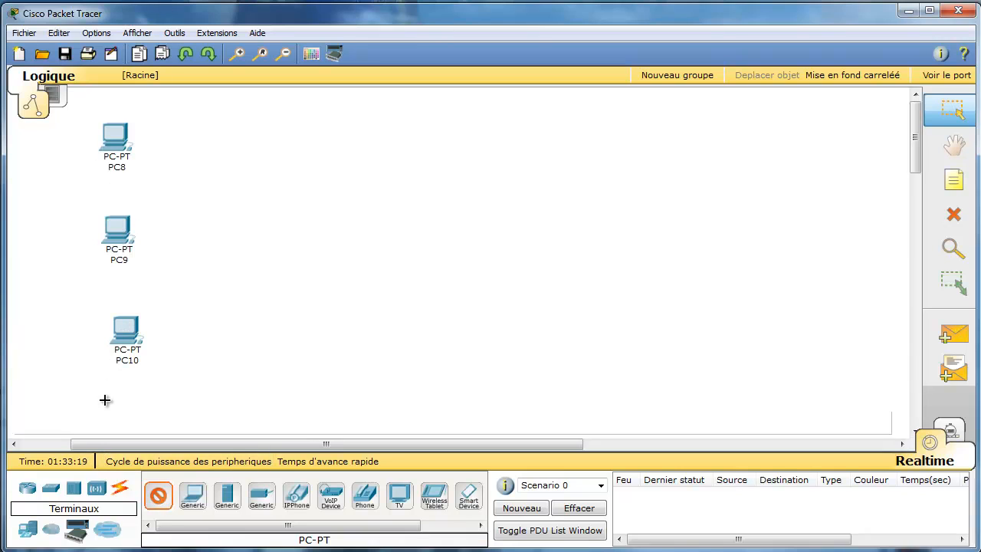
left_click(791, 124)
left_click(785, 253)
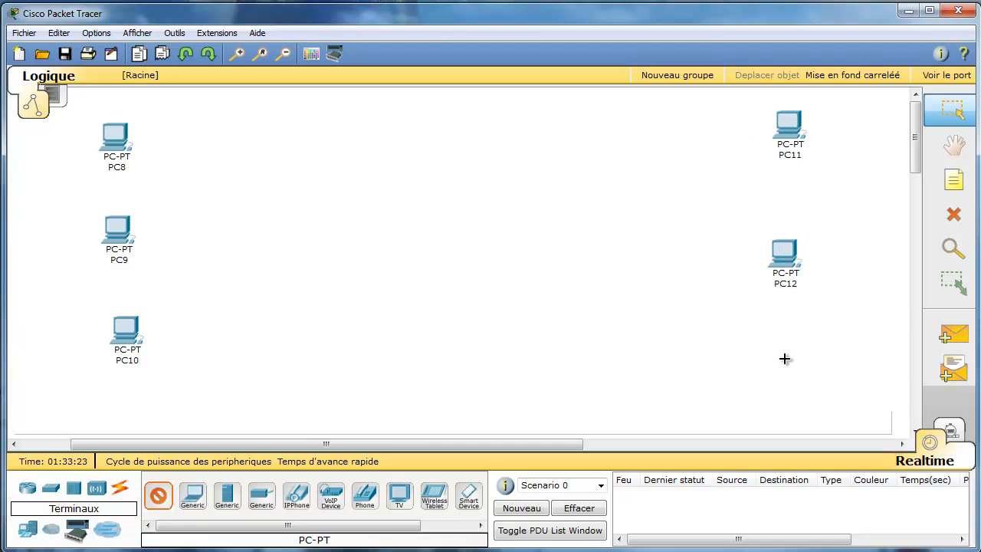
left_click(783, 357)
Place two 2960 switches, Switch5 beside the left PCs and Switch6 beside the right PCs.
left_click(51, 490)
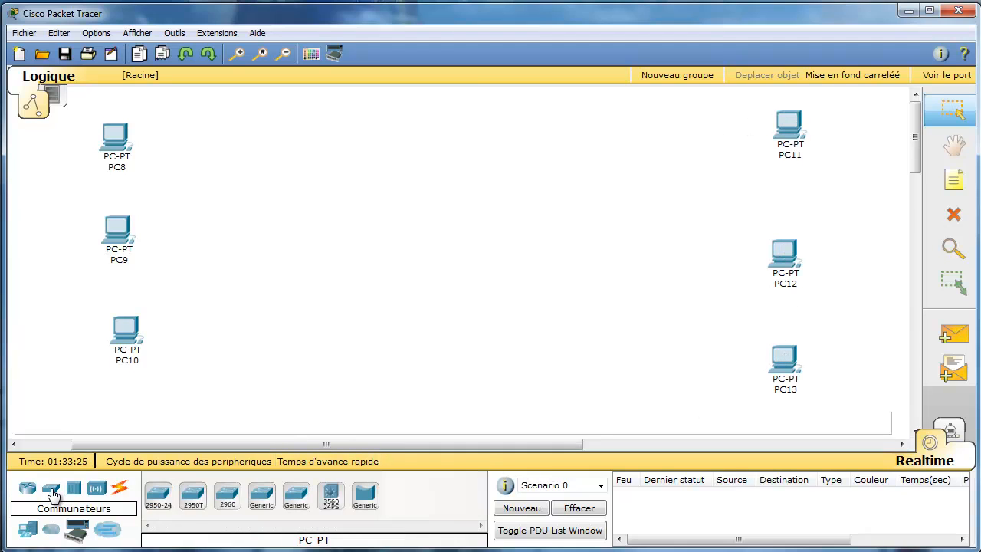
left_click(228, 497)
left_click(230, 500)
left_click(280, 254)
left_click(619, 246)
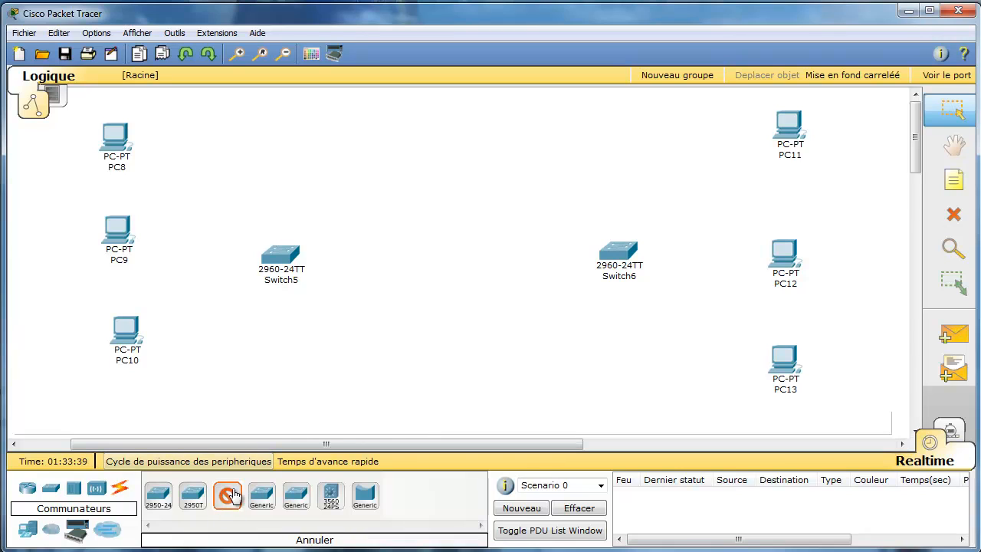
Place two 2811 routers, Router0 and Router1, side by side in the middle.
left_click(29, 491)
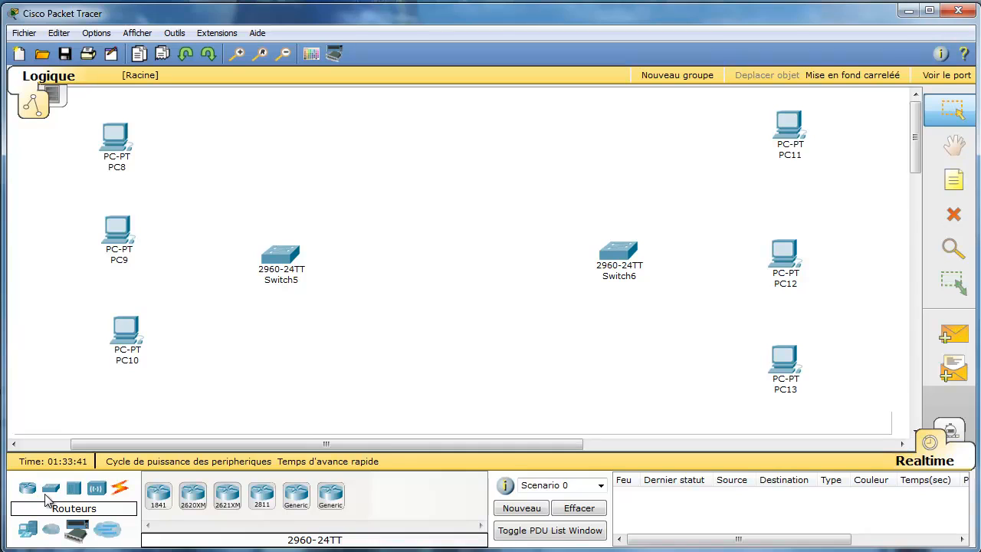
left_click(261, 496)
left_click(375, 331)
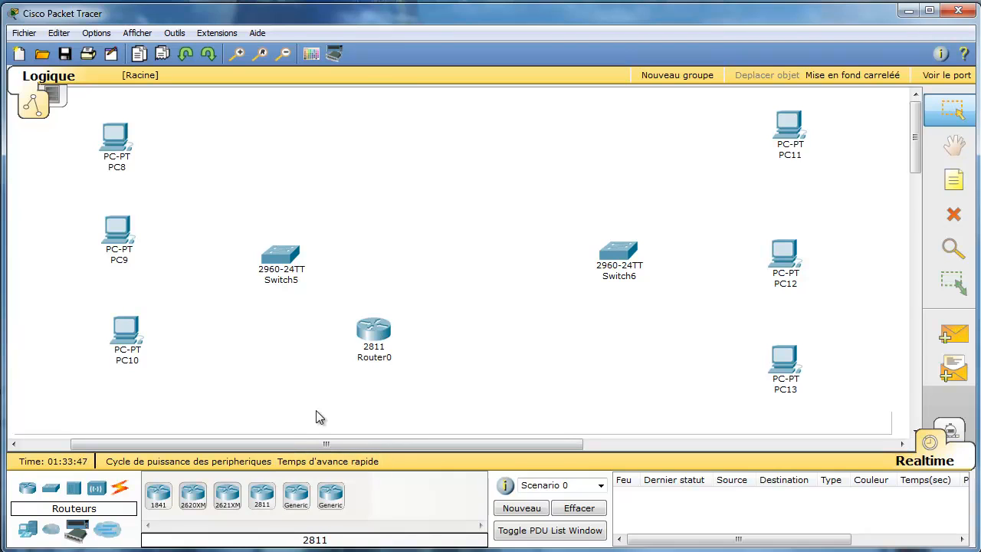
left_click(261, 496)
left_click(522, 330)
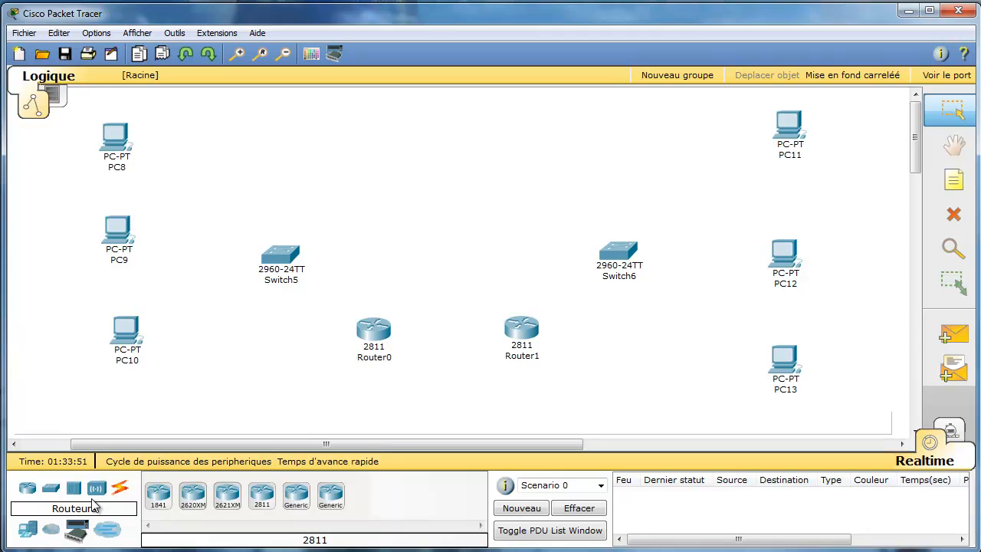
Move Router1 a few pixels lower on the canvas.
mouse_move(515, 338)
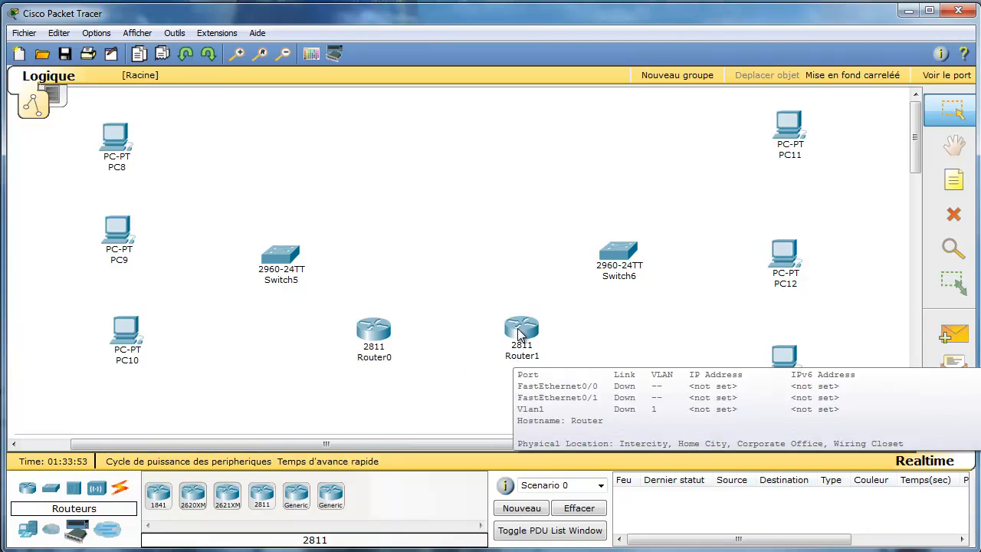
left_click_drag(517, 334, 513, 342)
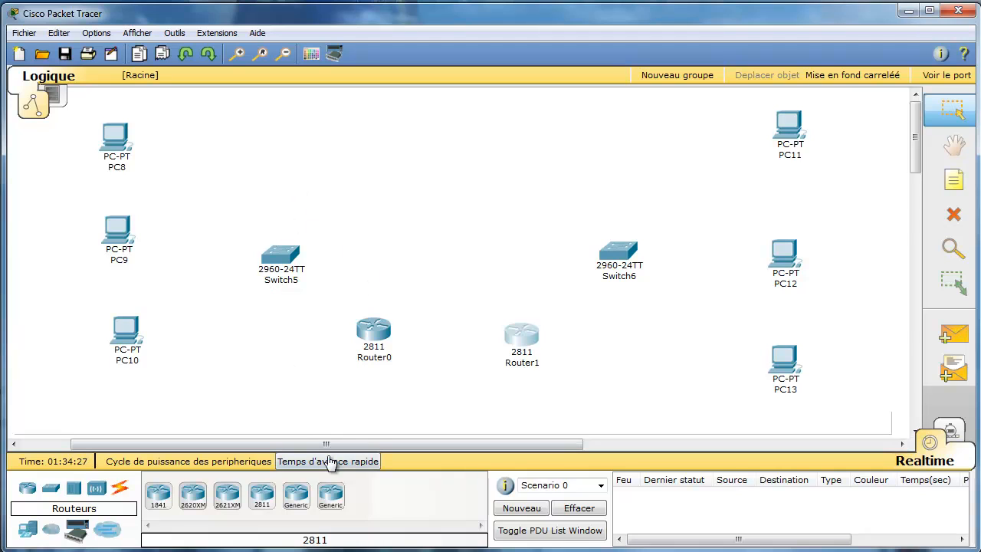
Rename the left PCs PC8, PC9 and PC10 to PC1, PC2 and PC3.
left_click(116, 167)
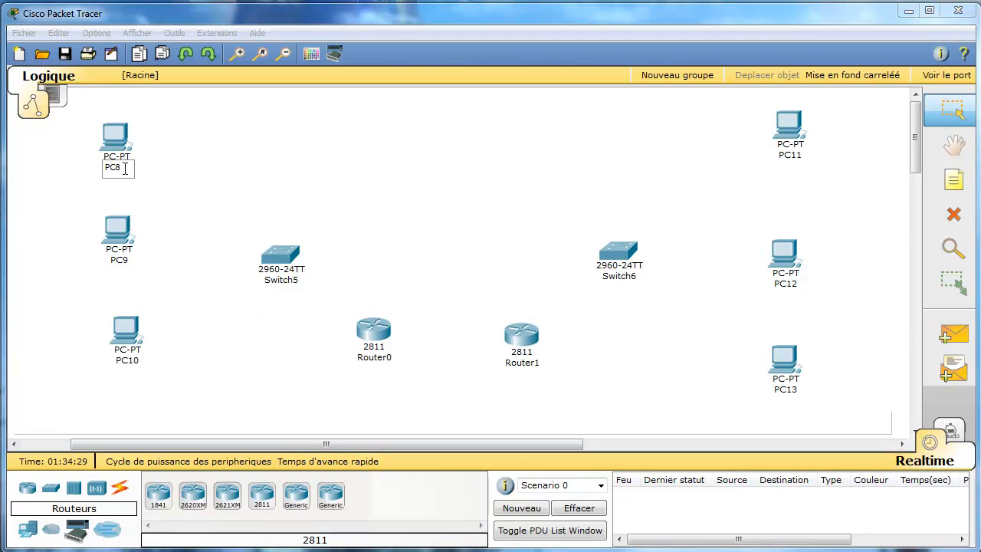
key("BackSpace")
type("1")
left_click(126, 260)
type("2")
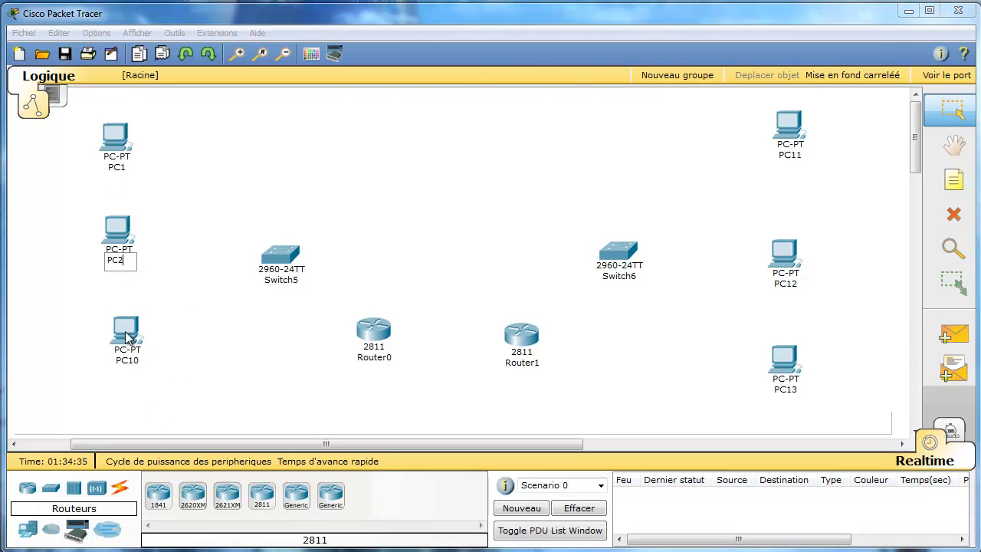
left_click(137, 360)
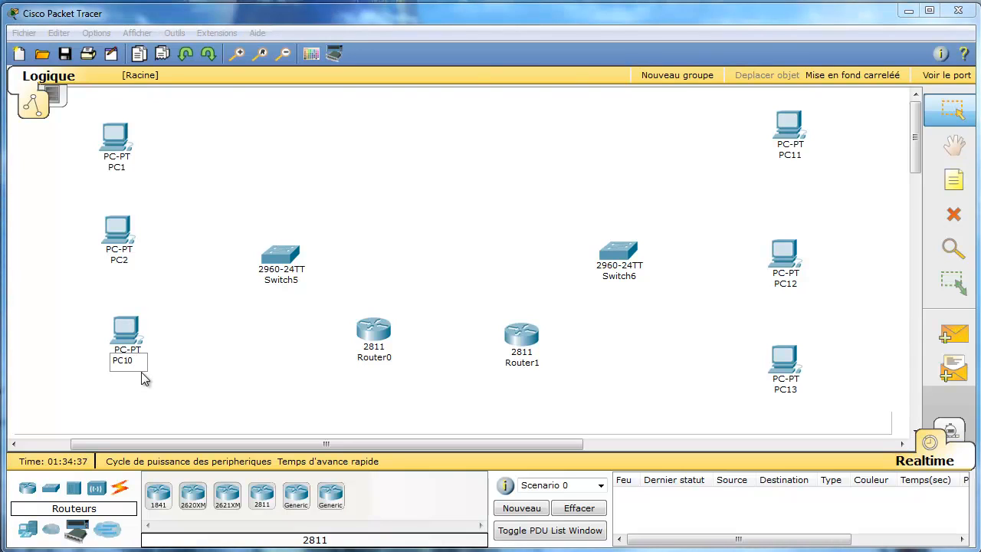
key("BackSpace")
key("BackSpace")
type("3")
Rename the right PCs PC11, PC12 and PC13 to PC4, PC5 and PC6.
left_click(791, 156)
key("BackSpace")
key("BackSpace")
type("4")
left_click(790, 283)
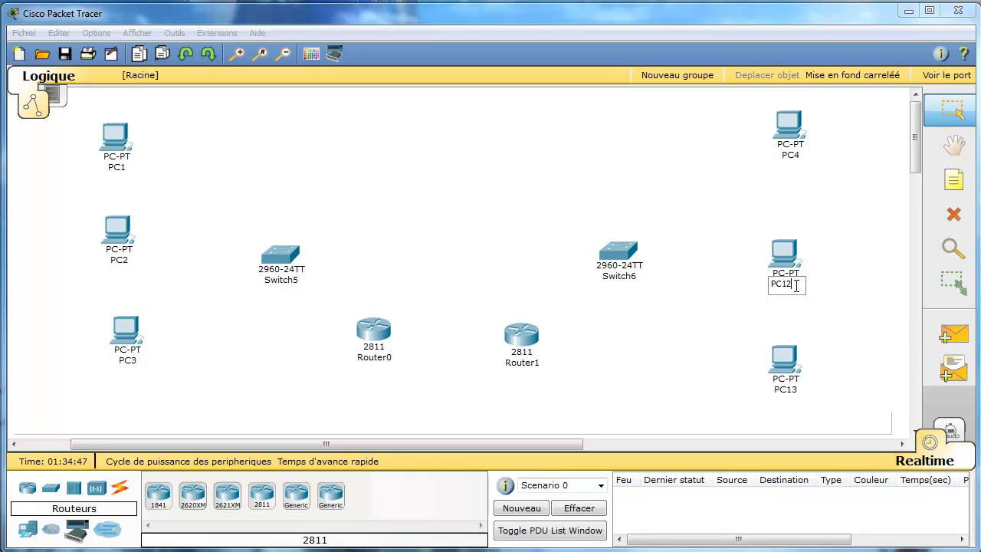
key("BackSpace")
key("BackSpace")
type("5")
left_click(794, 392)
key("BackSpace")
key("BackSpace")
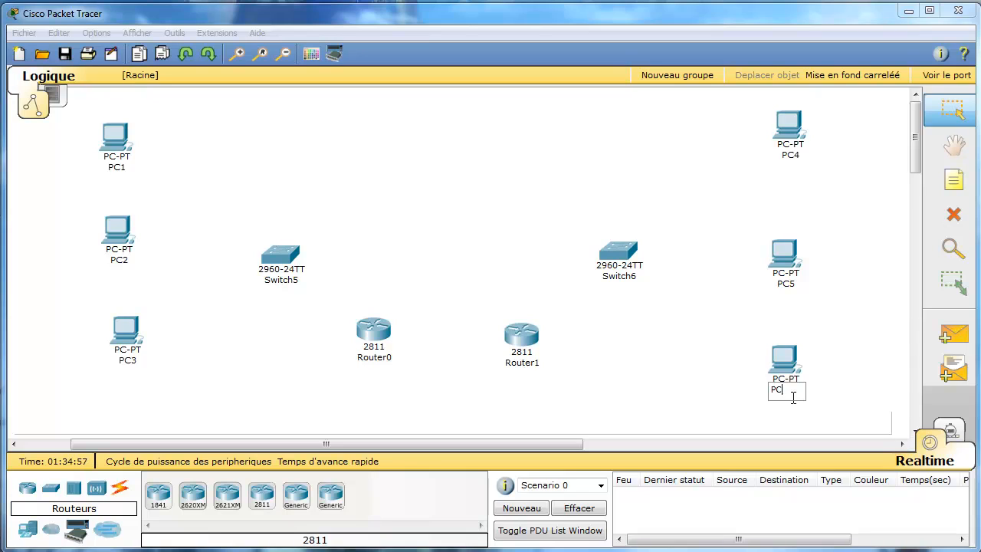
type("6")
Rename Switch5 to Switch1 and Switch6 to Switch2.
left_click(292, 280)
key("BackSpace")
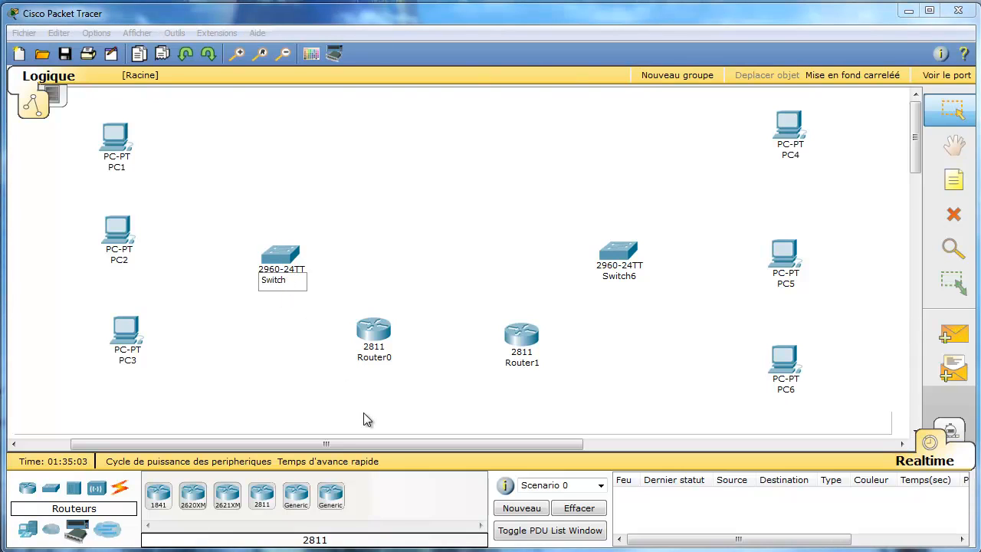
type("1")
left_click(627, 277)
key("BackSpace")
type("2")
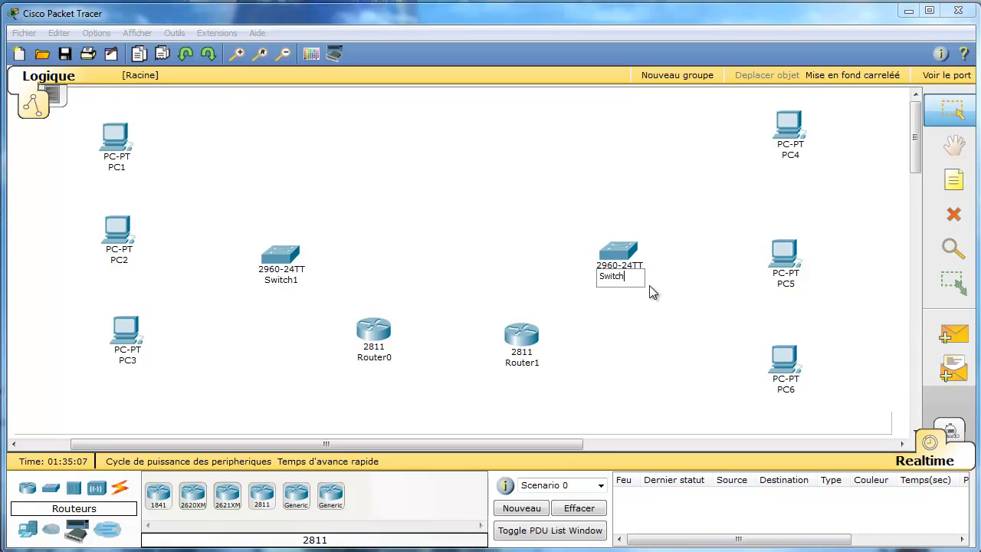
Rename Router0 to paris and Router1 to lyon.
left_click(373, 357)
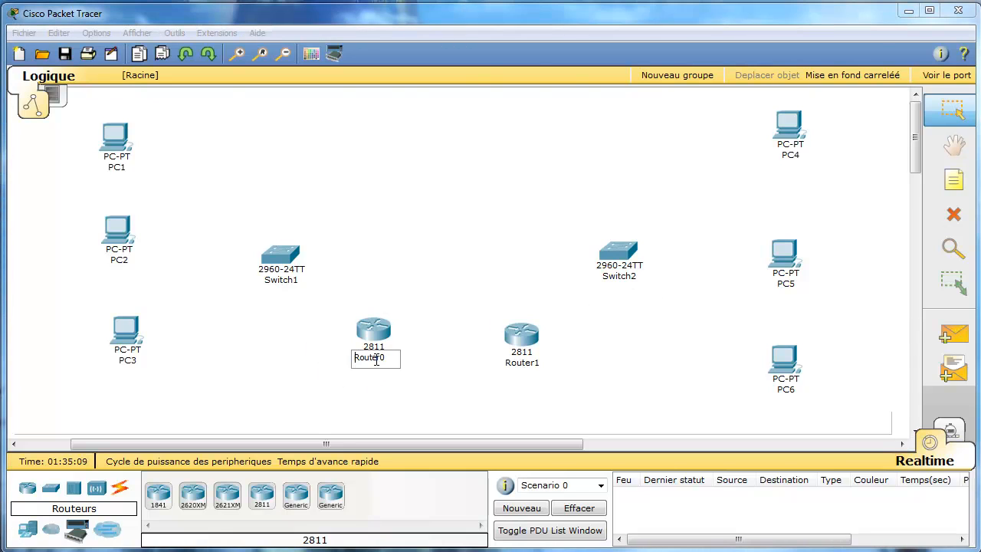
double_click(376, 358)
type("paris")
left_click(528, 358)
double_click(530, 361)
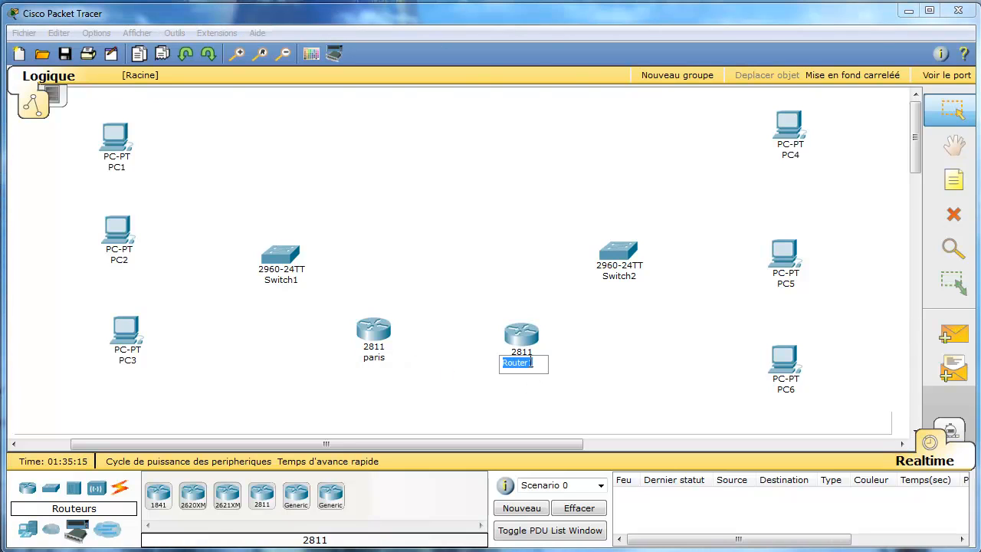
key("BackSpace")
type("lyon")
key("Return")
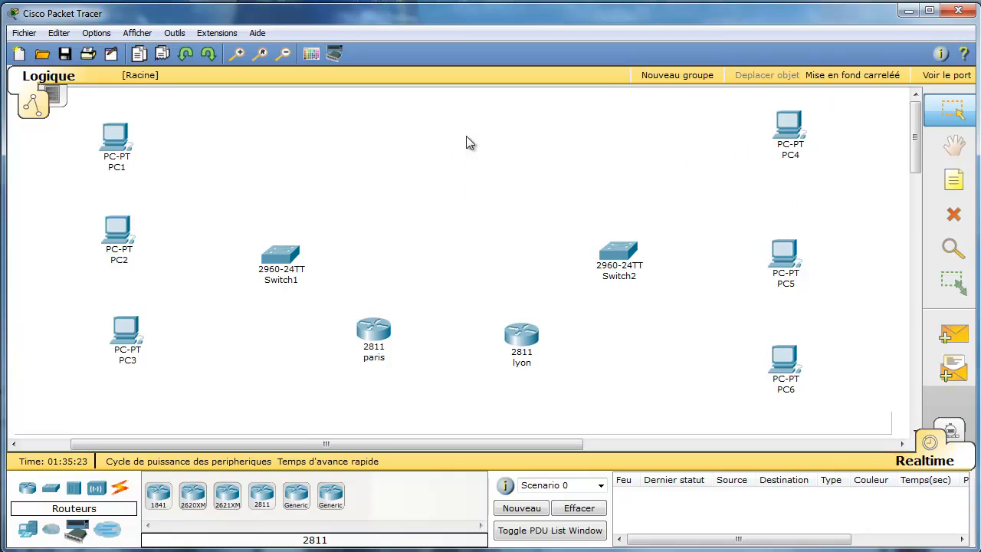
Shift the right-hand site further right and raise lyon and paris to the switches' row.
left_click_drag(470, 122, 838, 404)
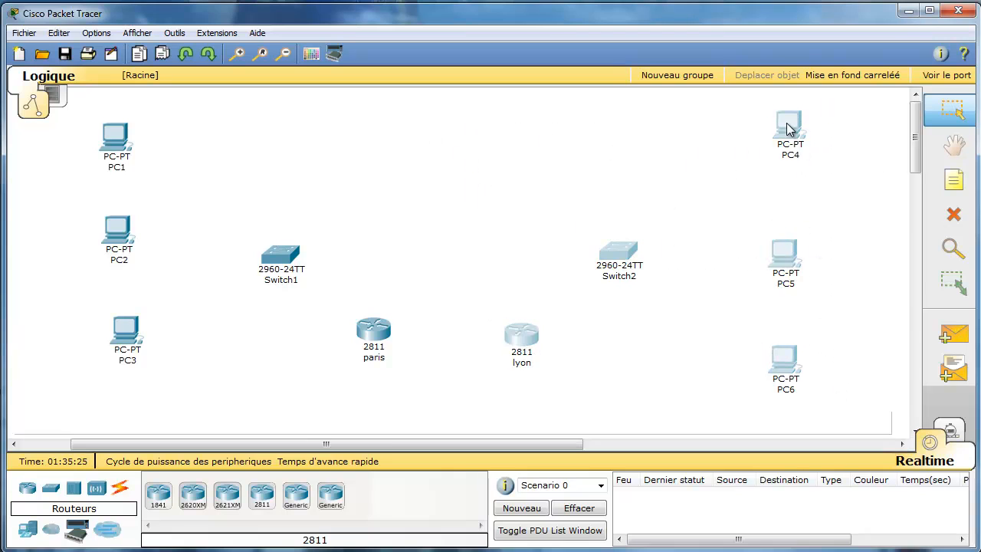
left_click_drag(603, 274, 688, 267)
left_click(734, 311)
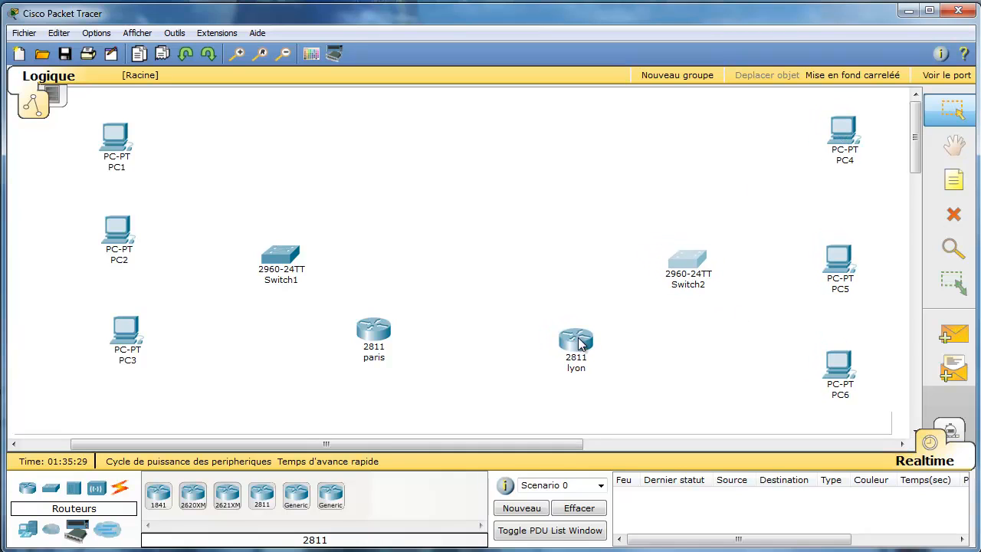
left_click_drag(580, 345, 580, 268)
left_click_drag(376, 335, 373, 256)
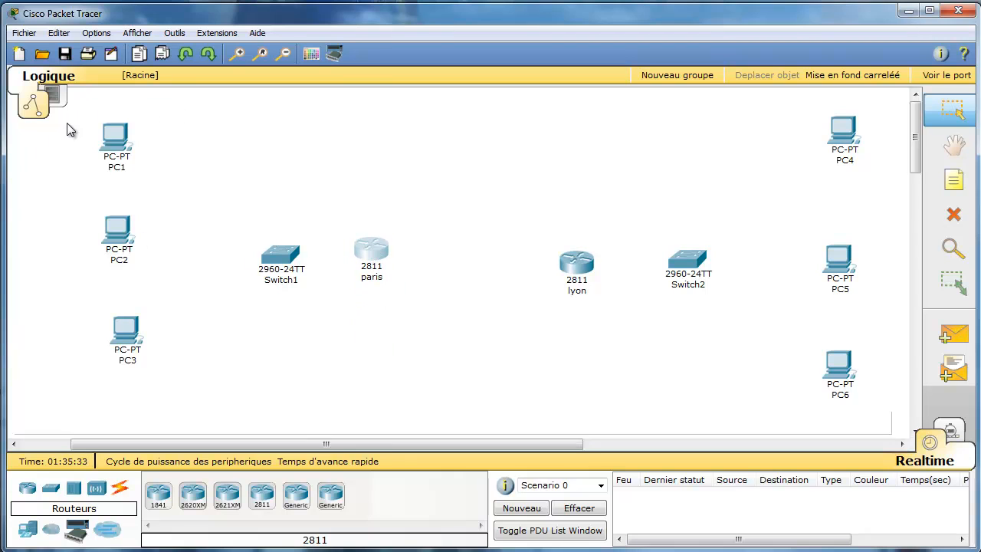
Move the left-hand site left and down, and align PC3 with the other left PCs.
left_click_drag(66, 128, 397, 427)
left_click_drag(373, 258, 348, 278)
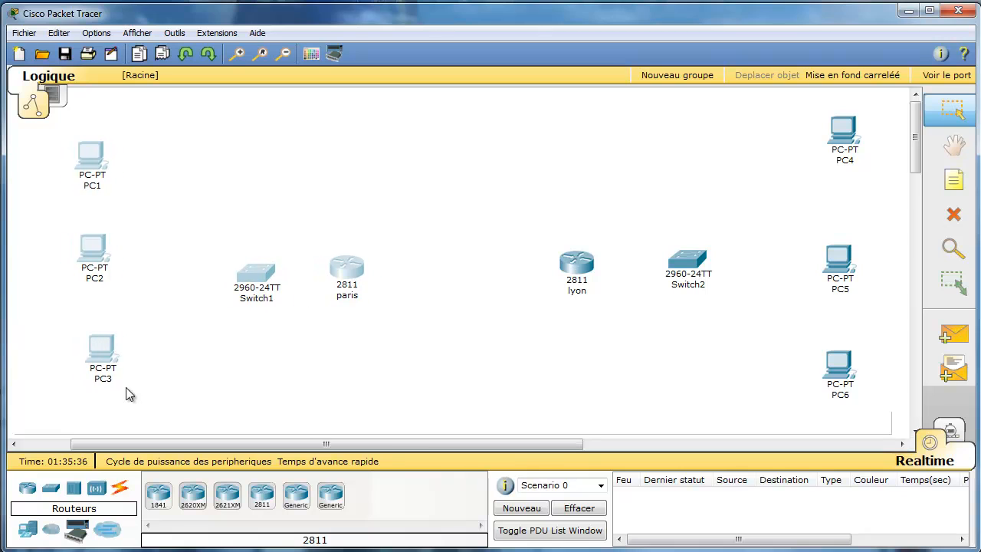
left_click(218, 415)
left_click_drag(102, 348, 89, 347)
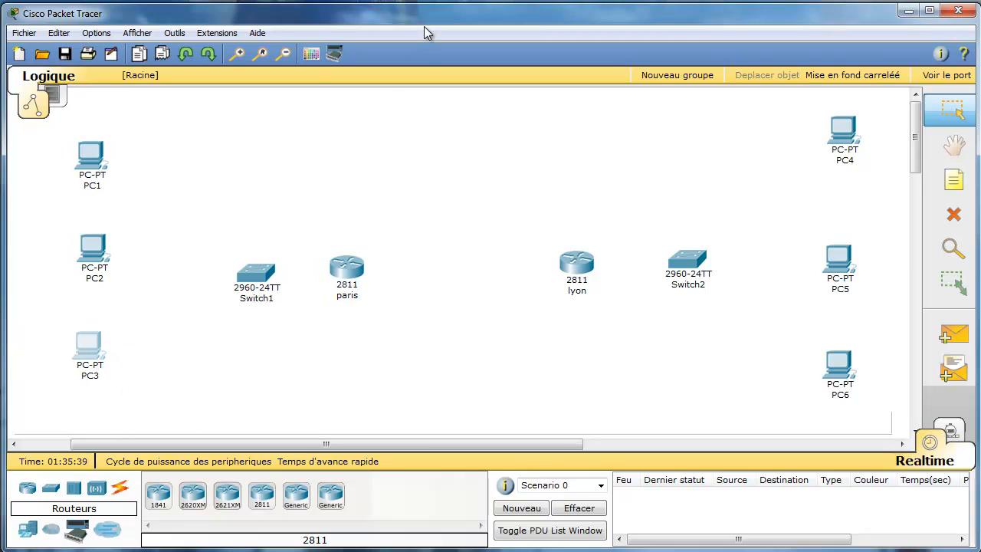
left_click(311, 53)
Draw a sea-green filled rectangle around the Paris site devices.
left_click(494, 274)
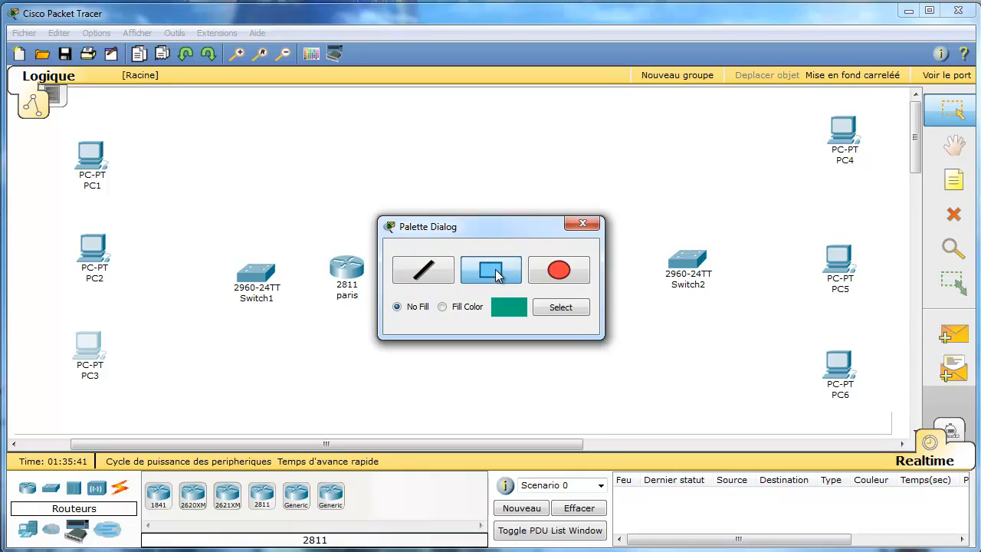
left_click(454, 313)
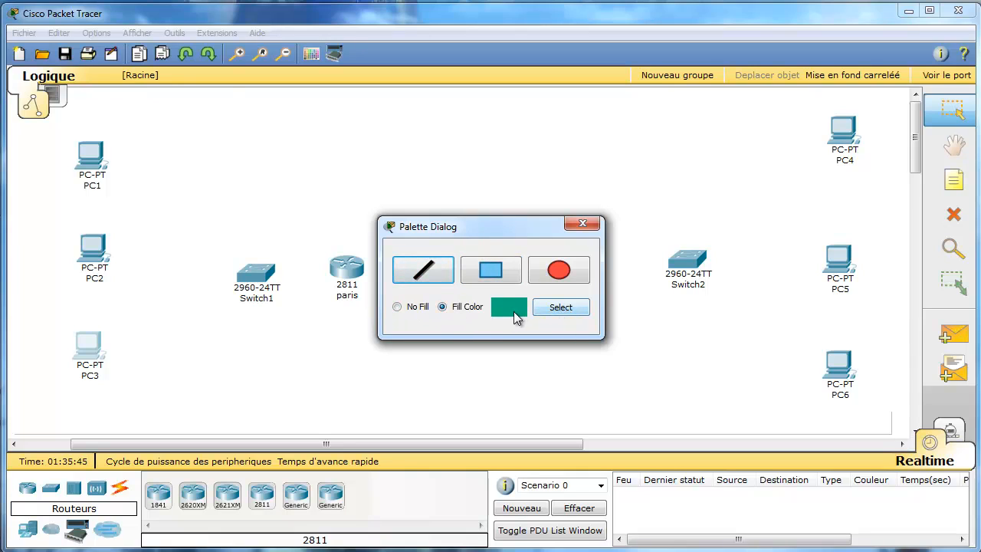
left_click(566, 316)
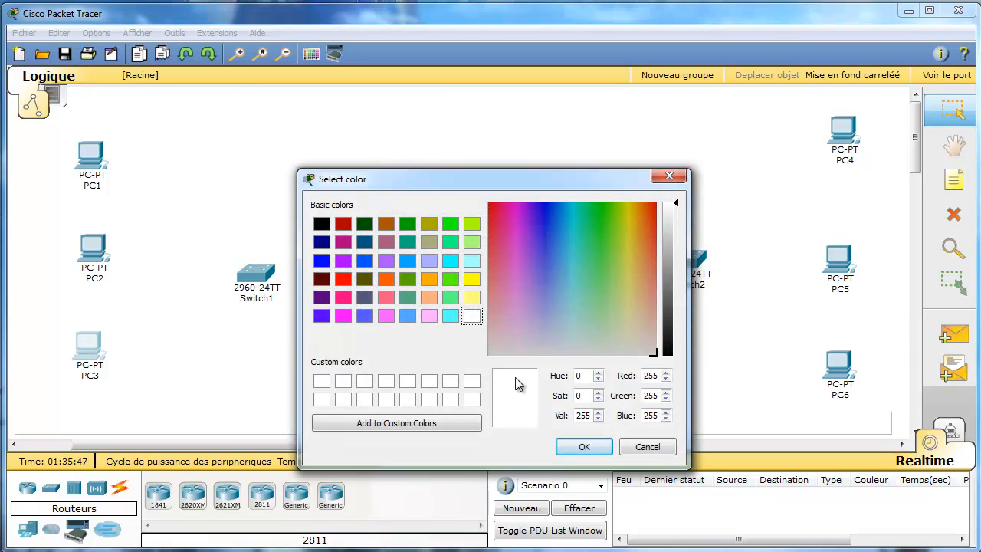
left_click(576, 446)
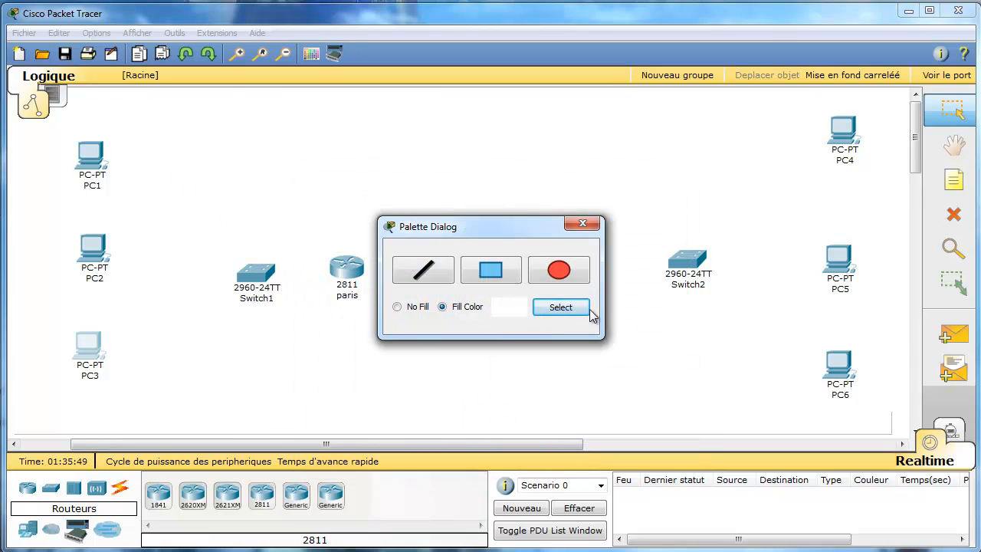
left_click(587, 311)
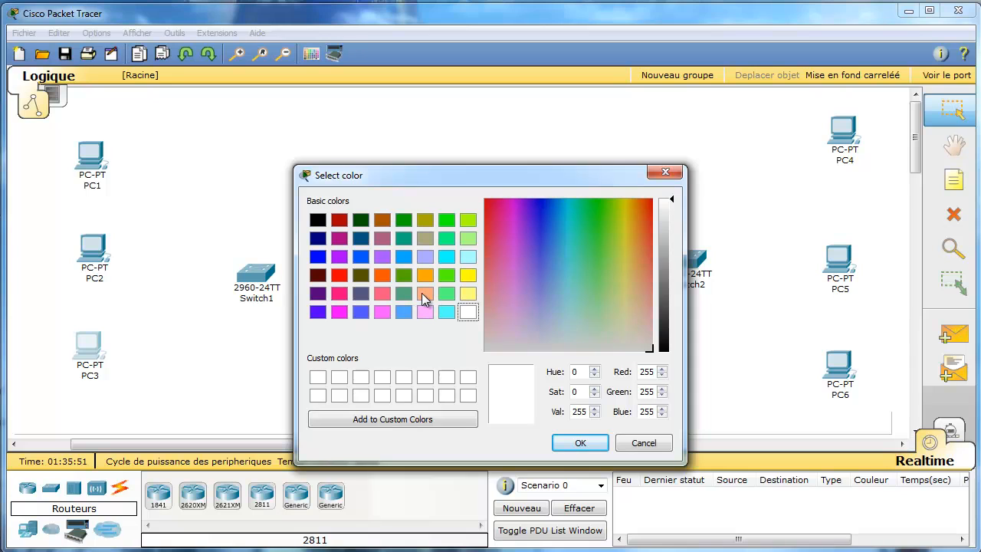
left_click(399, 295)
left_click(580, 445)
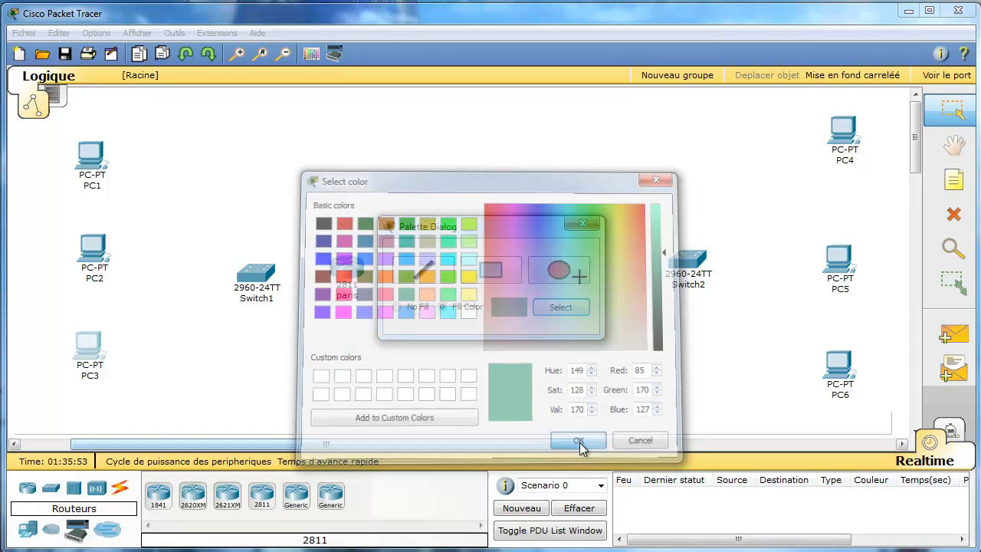
left_click_drag(51, 114, 370, 400)
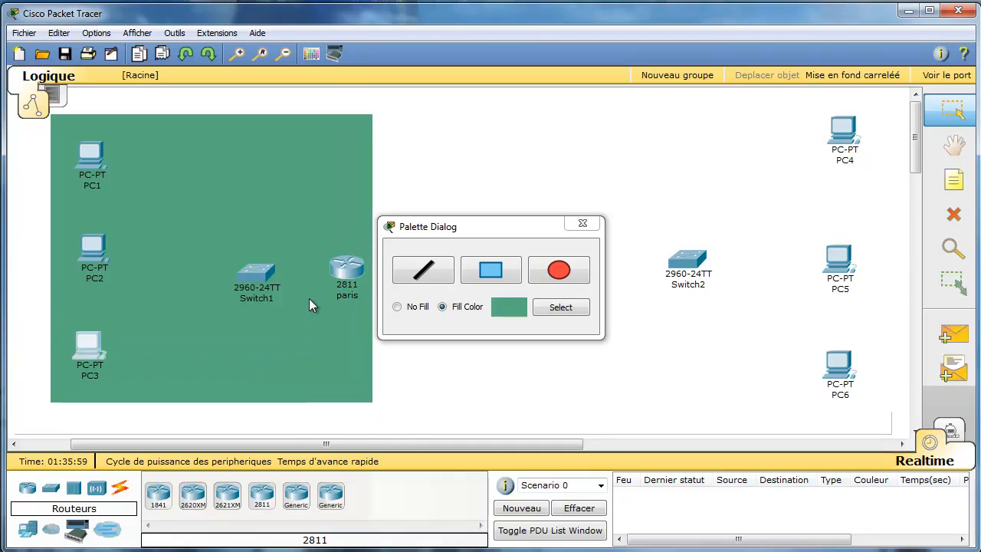
Draw a purple filled rectangle around the Lyon site devices and close the drawing palette.
left_click(563, 287)
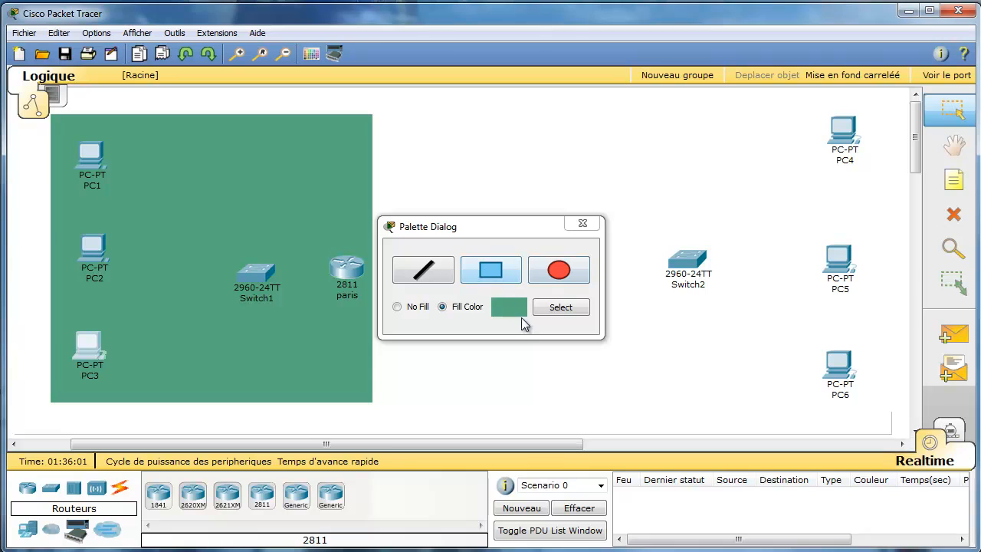
left_click(562, 311)
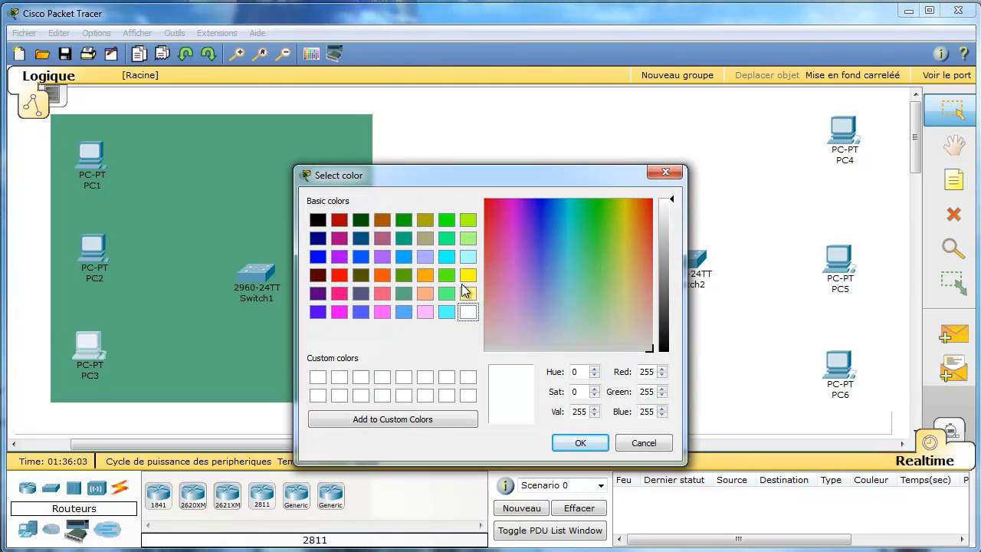
left_click(339, 256)
left_click(580, 442)
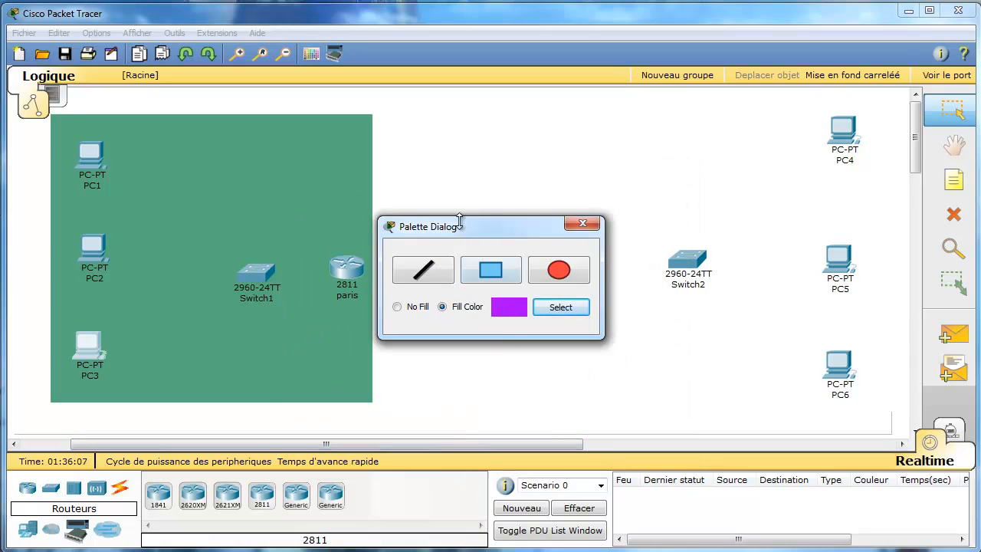
left_click(487, 274)
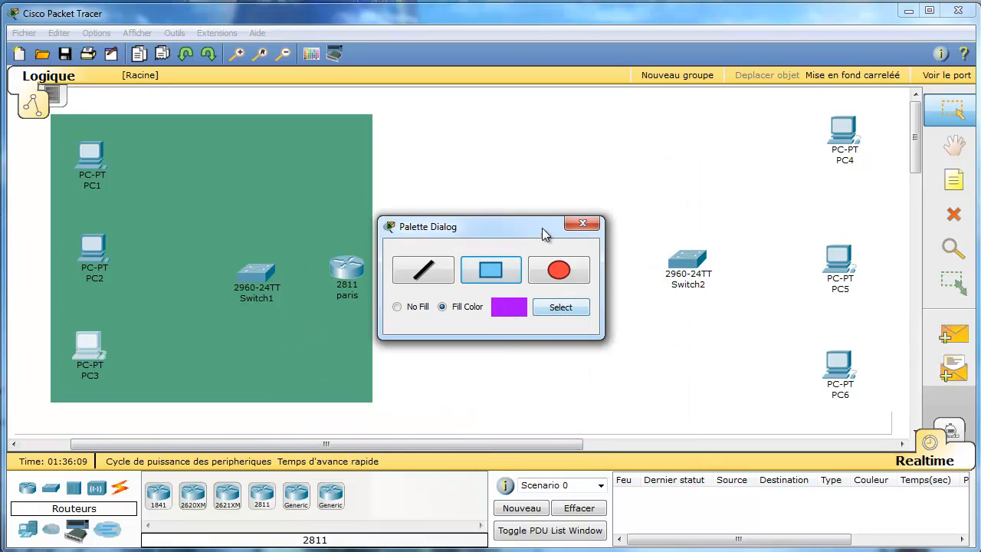
left_click_drag(474, 226, 364, 174)
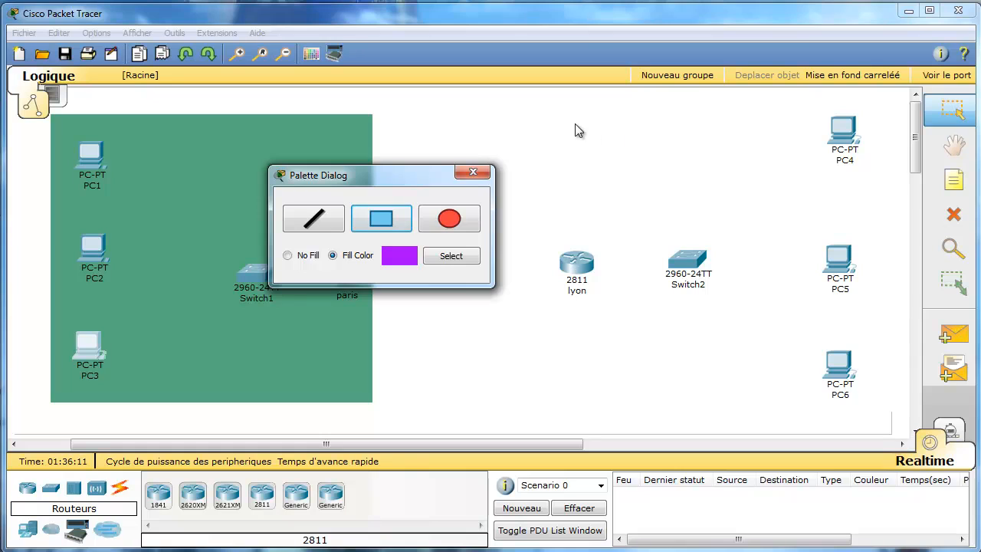
left_click_drag(563, 116, 886, 403)
left_click_drag(700, 196, 719, 195)
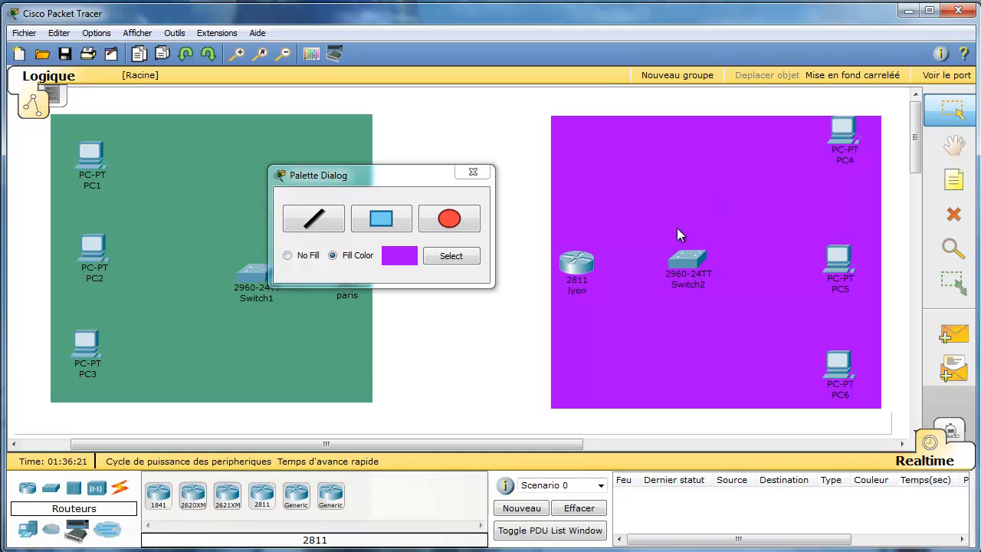
left_click(473, 172)
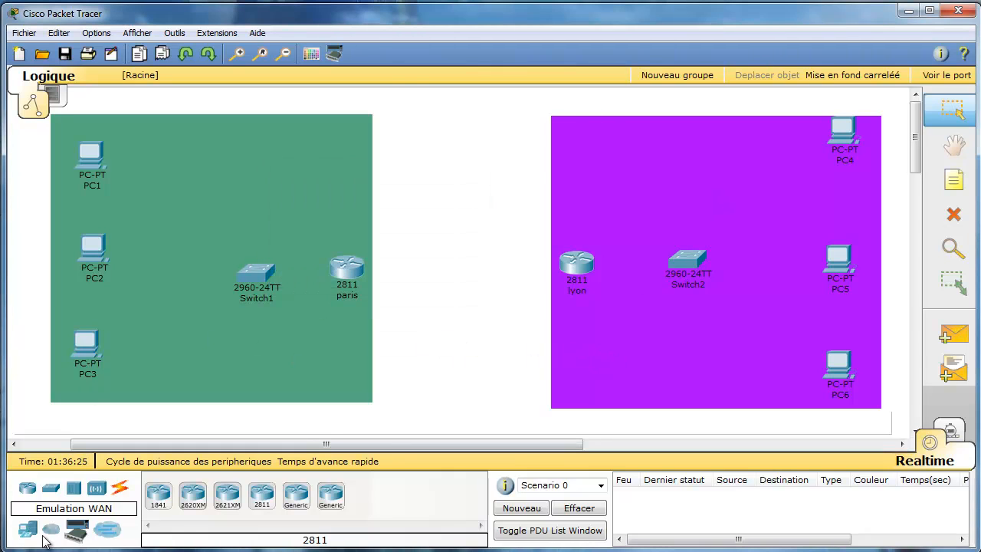
left_click(120, 488)
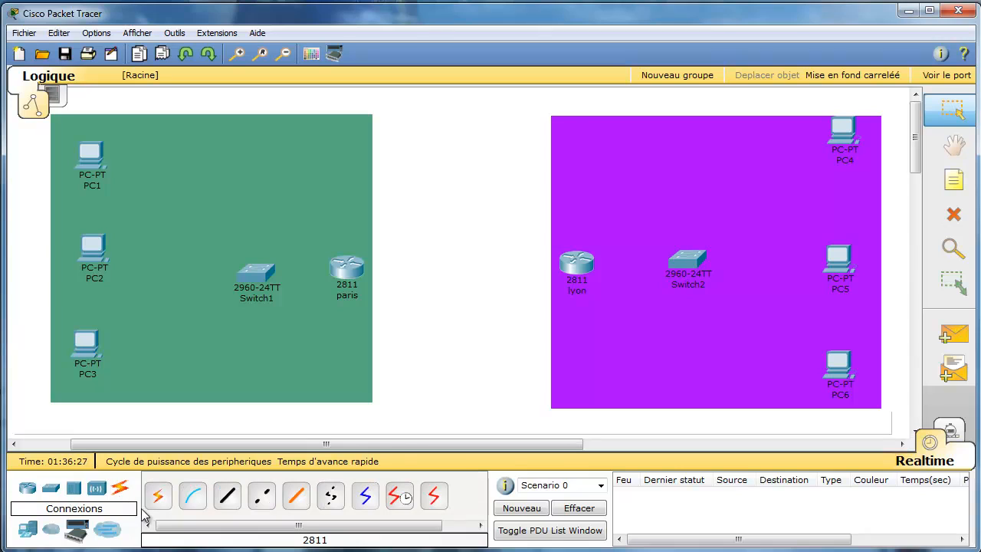
Cable PC1, PC2 and PC3 to Switch1 ports Fa0/1, Fa0/2 and Fa0/3 with straight-through copper.
left_click(232, 501)
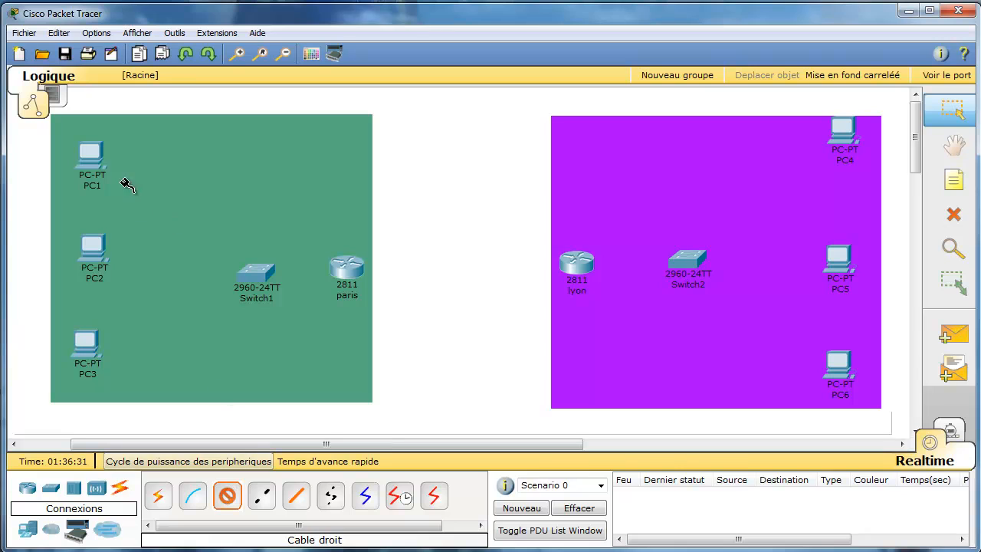
left_click(90, 159)
left_click(132, 167)
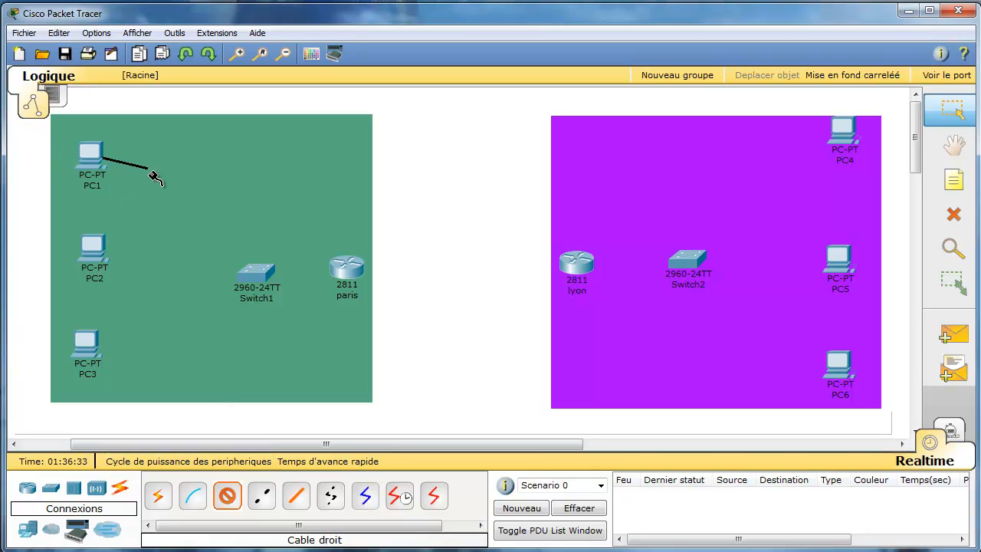
left_click(253, 276)
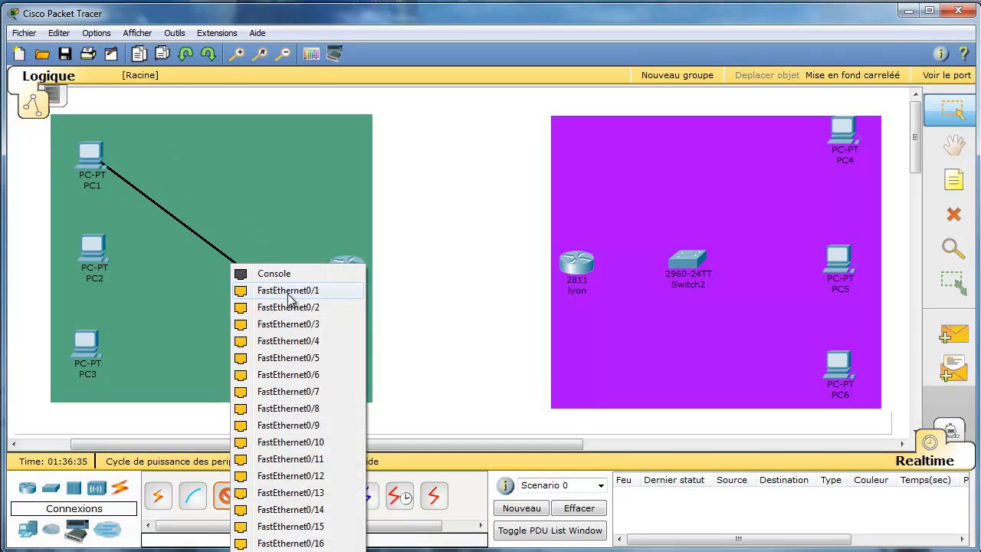
left_click(289, 290)
left_click(96, 253)
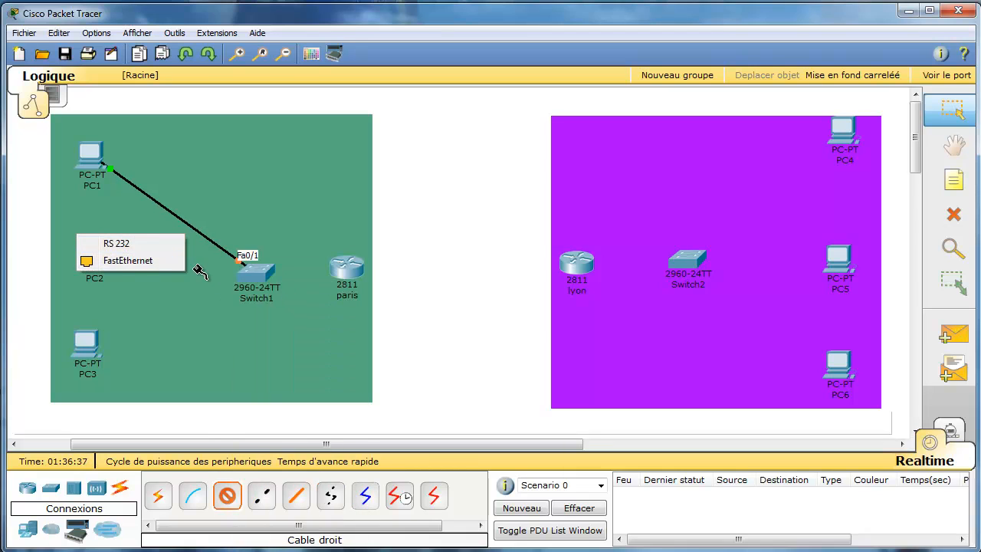
left_click(127, 261)
left_click(249, 274)
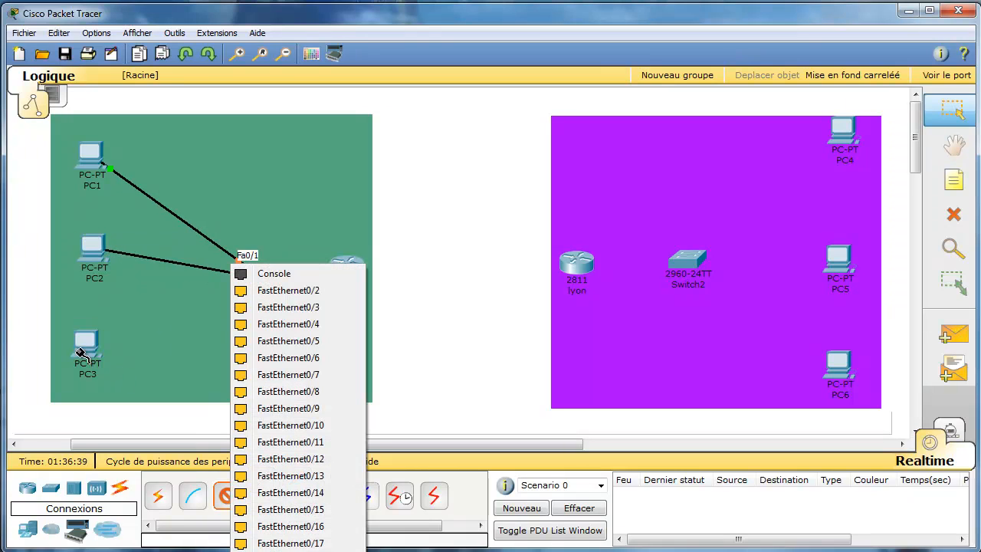
left_click(261, 295)
left_click(84, 343)
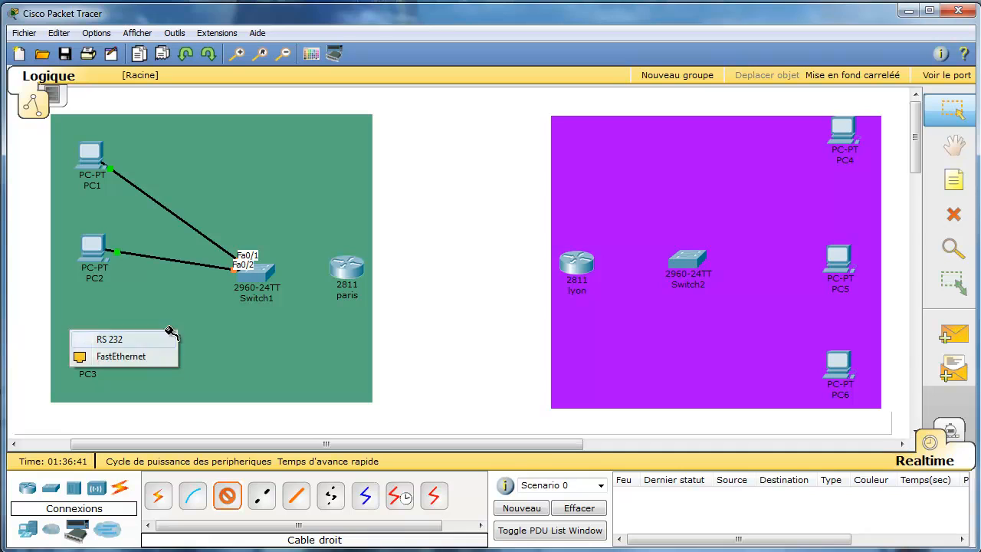
left_click(145, 359)
left_click(241, 290)
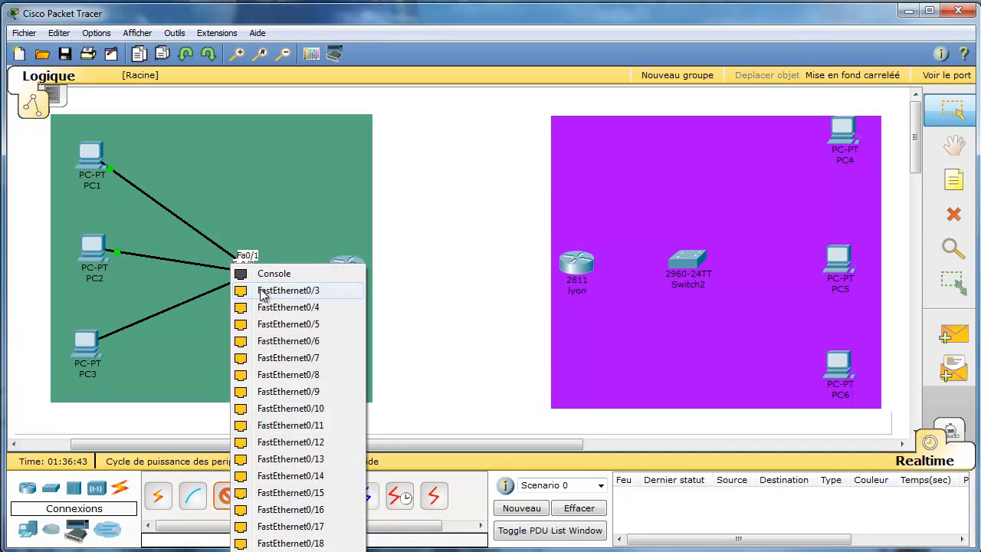
left_click(265, 295)
Cable PC4, PC5 and PC6 to Switch2 ports Fa0/1, Fa0/2 and Fa0/3, then nudge PC4 lower.
left_click(842, 152)
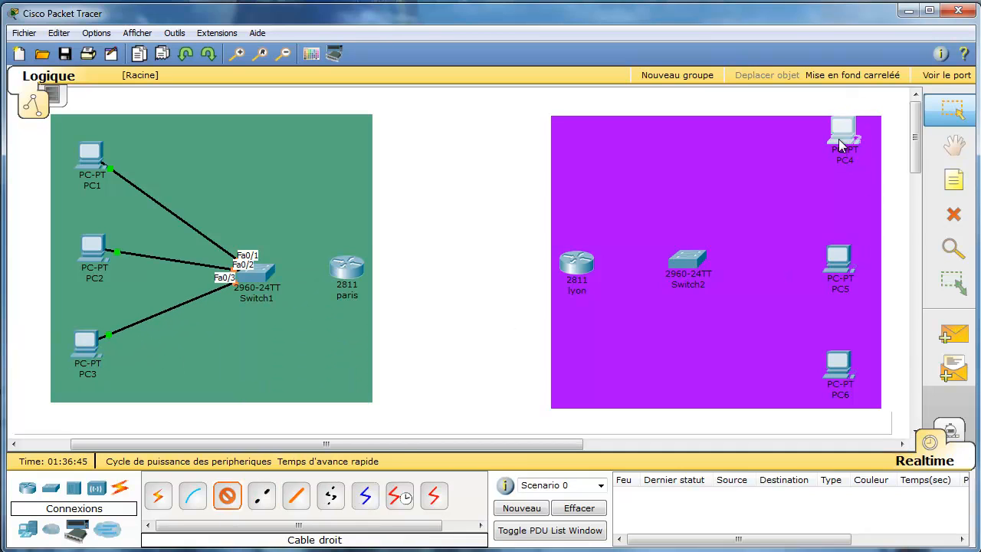
left_click(844, 150)
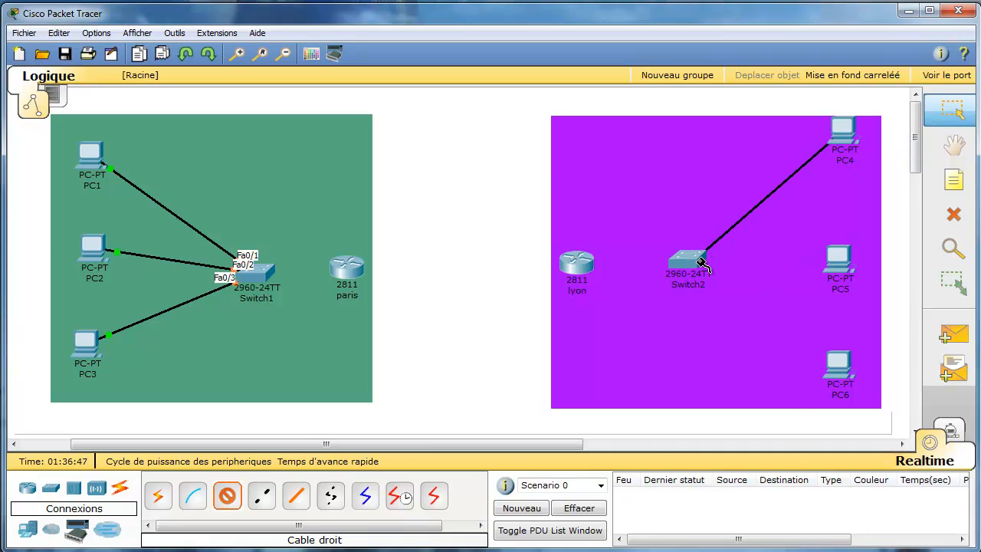
left_click(694, 257)
left_click(720, 277)
left_click(837, 269)
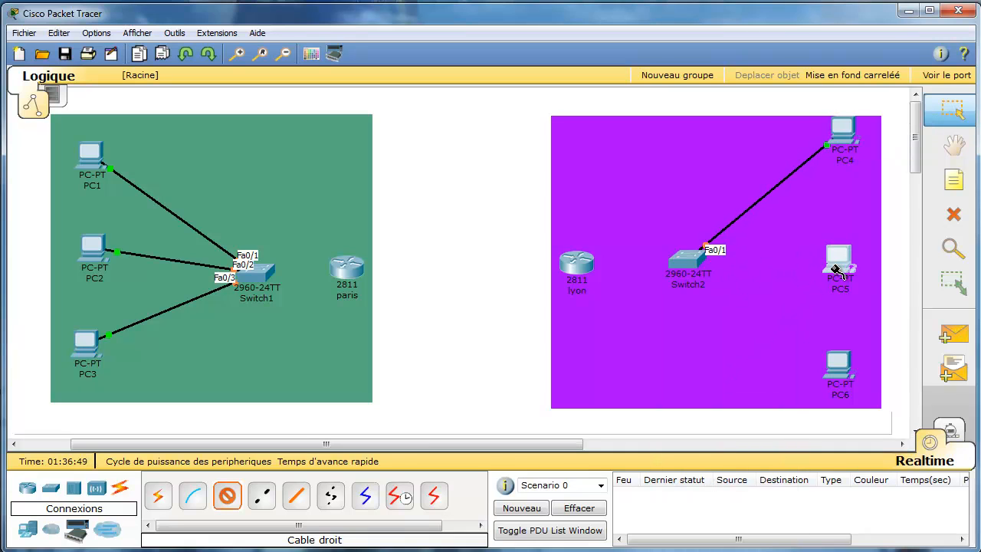
left_click(874, 271)
left_click(694, 258)
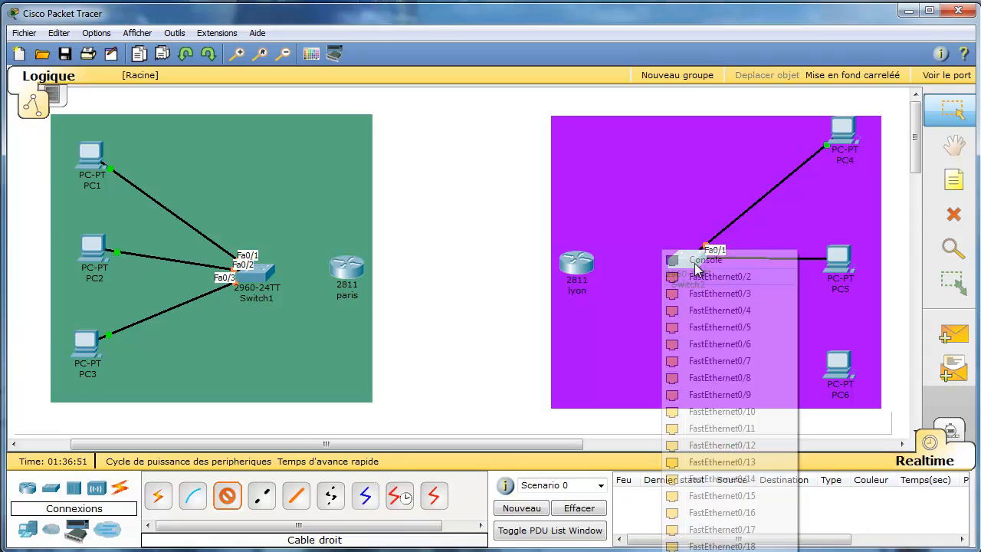
left_click(724, 277)
left_click(841, 382)
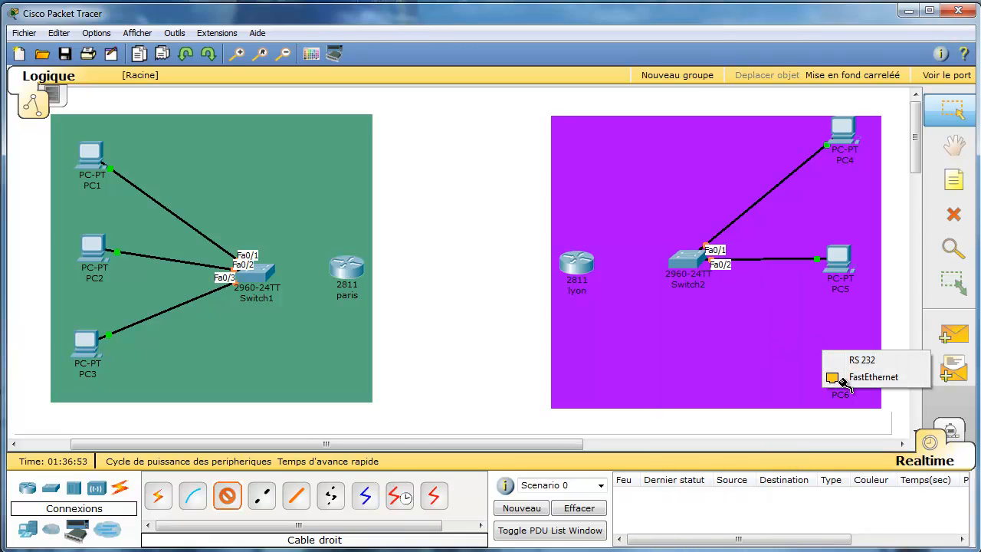
left_click(873, 377)
left_click(684, 259)
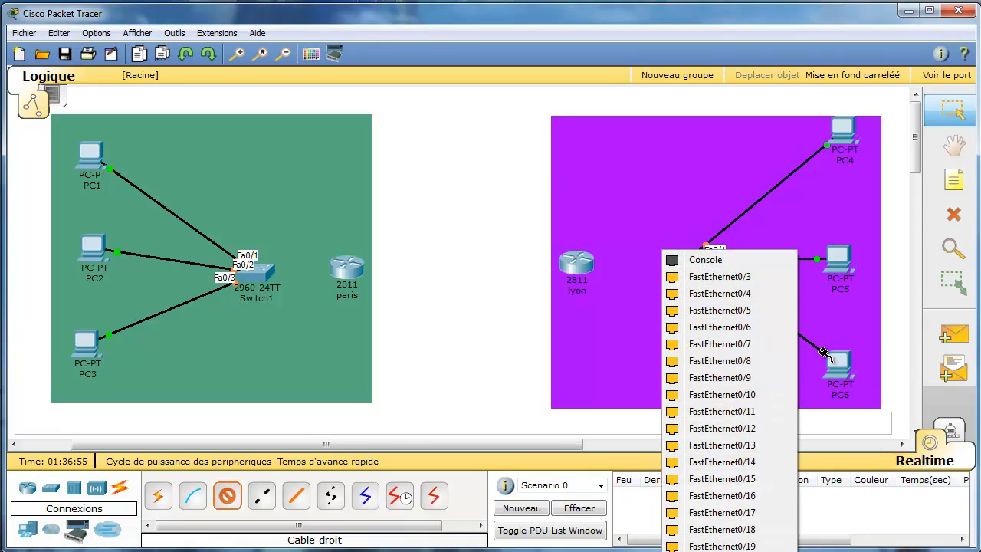
left_click(726, 277)
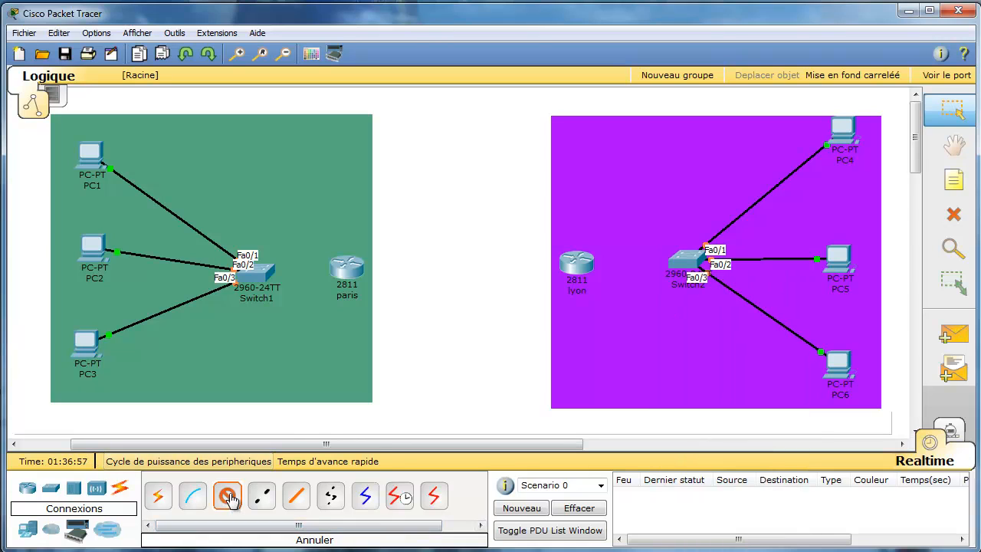
left_click_drag(849, 136, 850, 154)
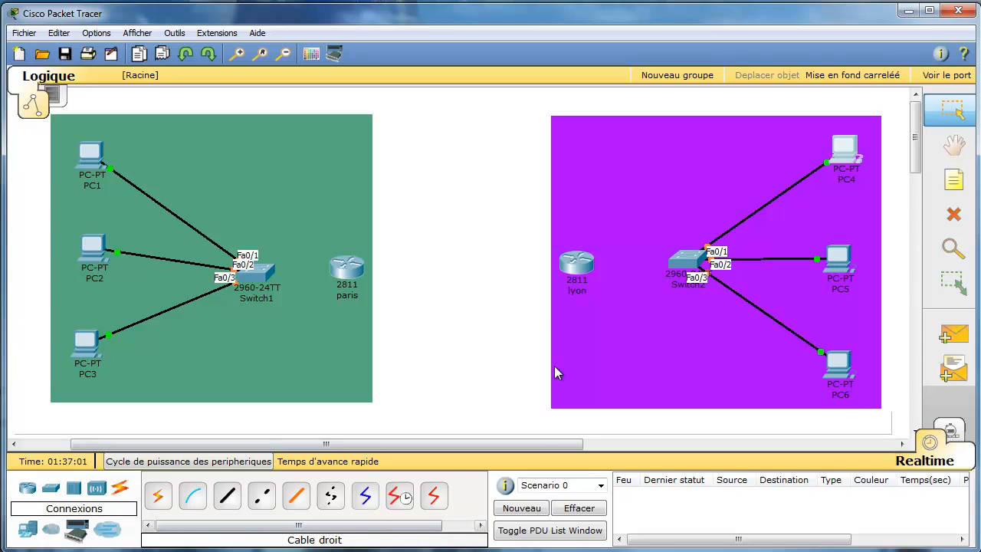
Connect Switch2 Fa0/24 to lyon Fa0/0 with a crossover cable.
left_click(261, 498)
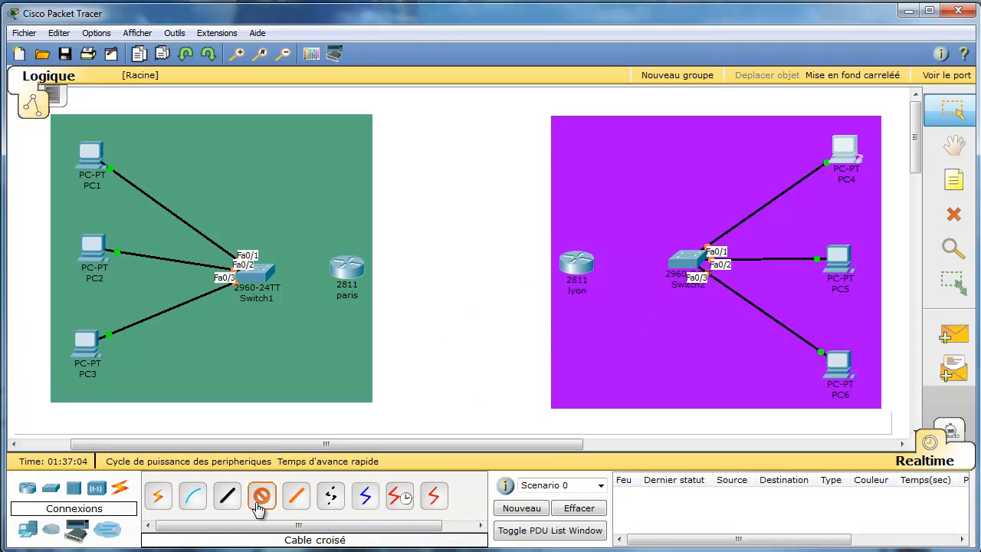
left_click(687, 264)
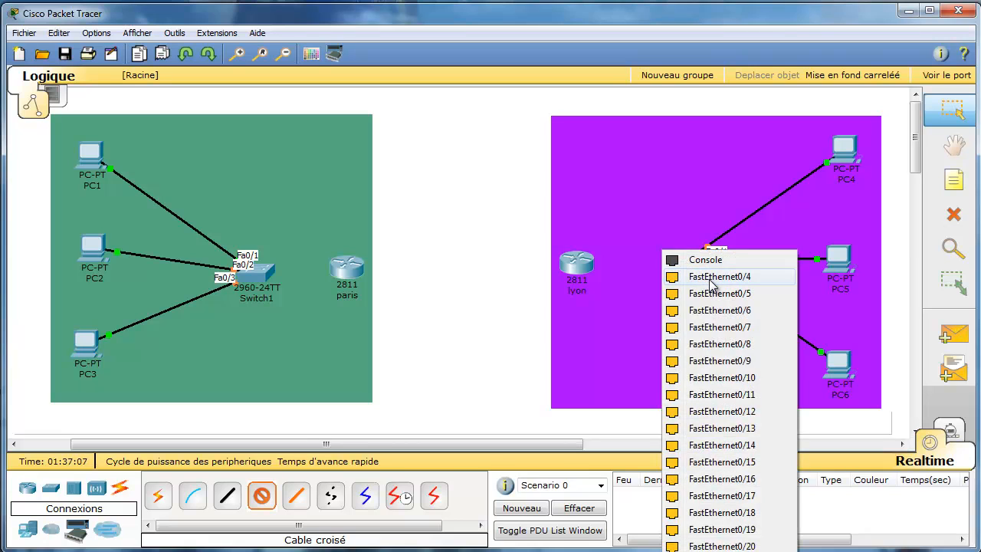
left_click(722, 547)
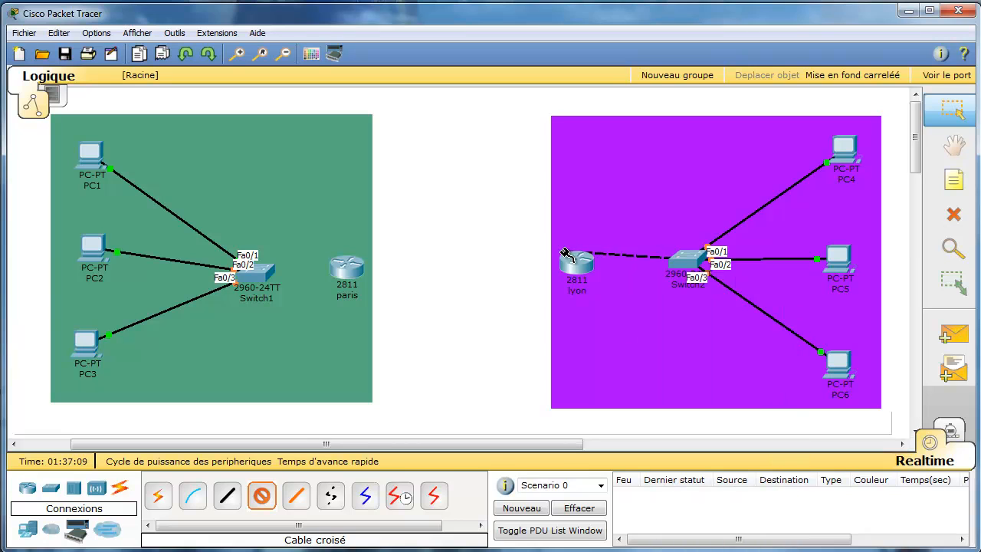
left_click(586, 266)
left_click(614, 279)
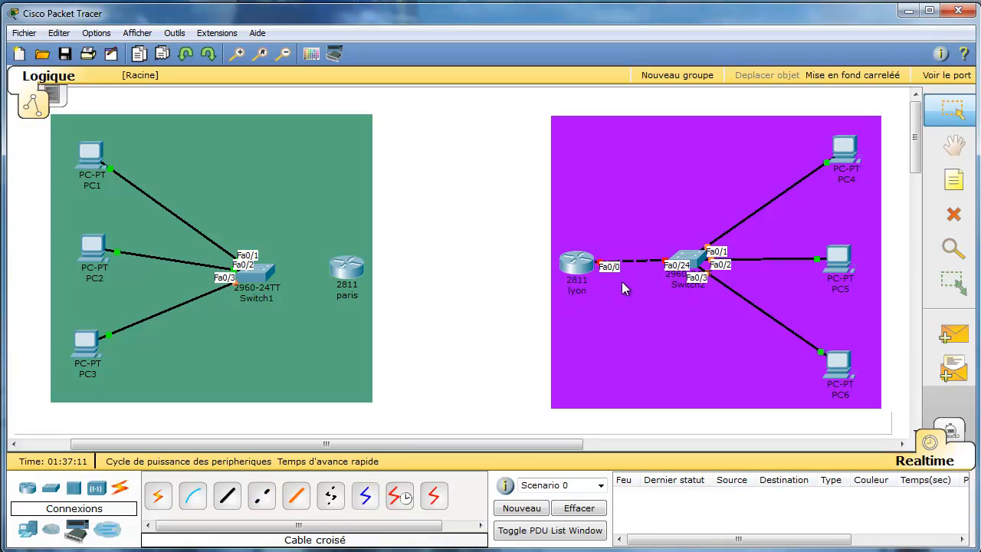
Connect Switch1 Fa0/24 to paris Fa0/0 with a crossover cable.
left_click(261, 502)
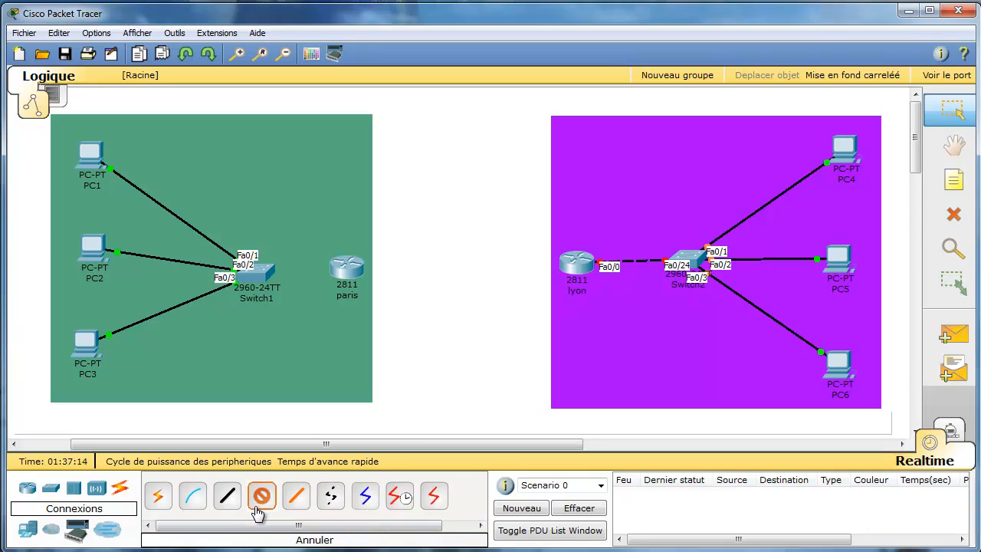
left_click(260, 274)
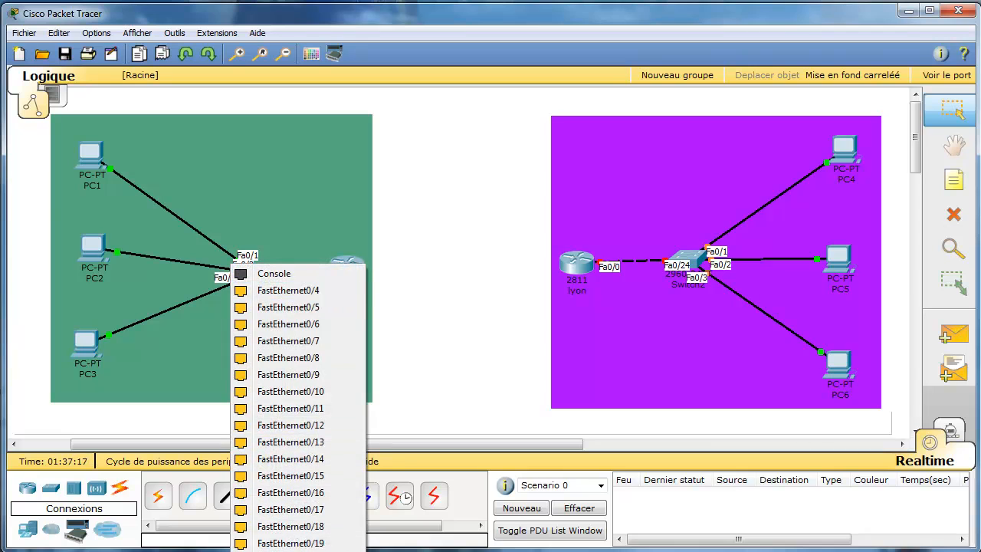
left_click(295, 550)
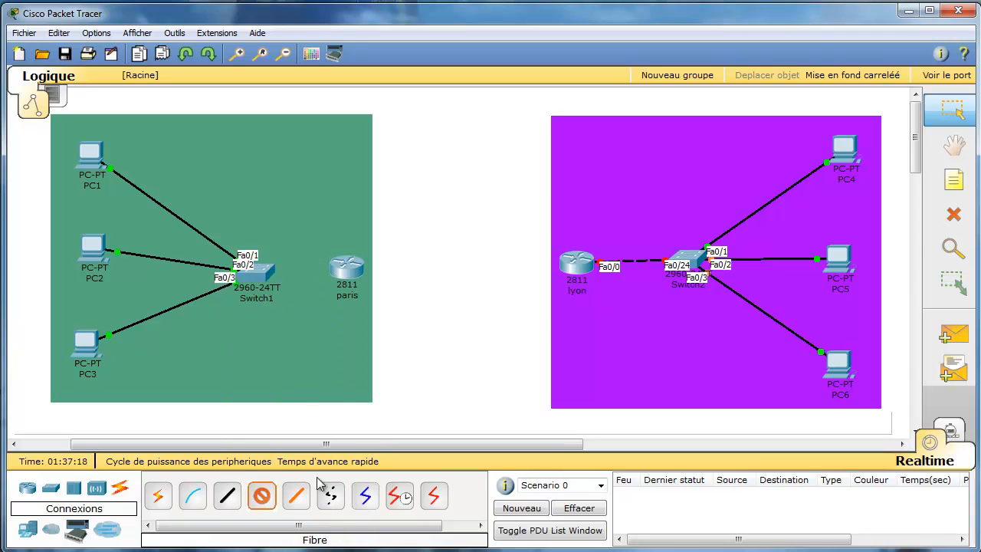
left_click(345, 271)
left_click(379, 282)
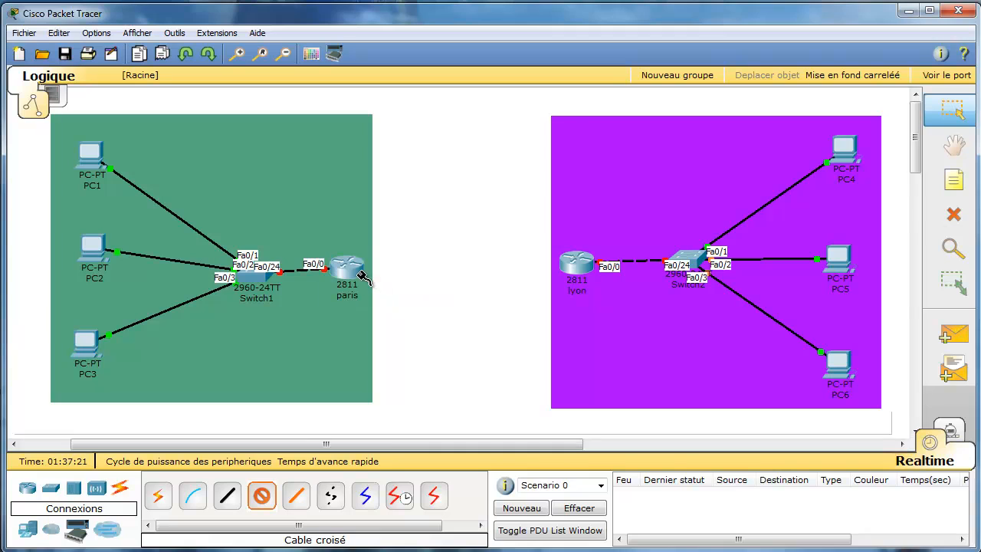
Link paris Fa0/1 to lyon Fa0/1 with a crossover cable and nudge lyon slightly.
left_click(361, 277)
left_click(379, 282)
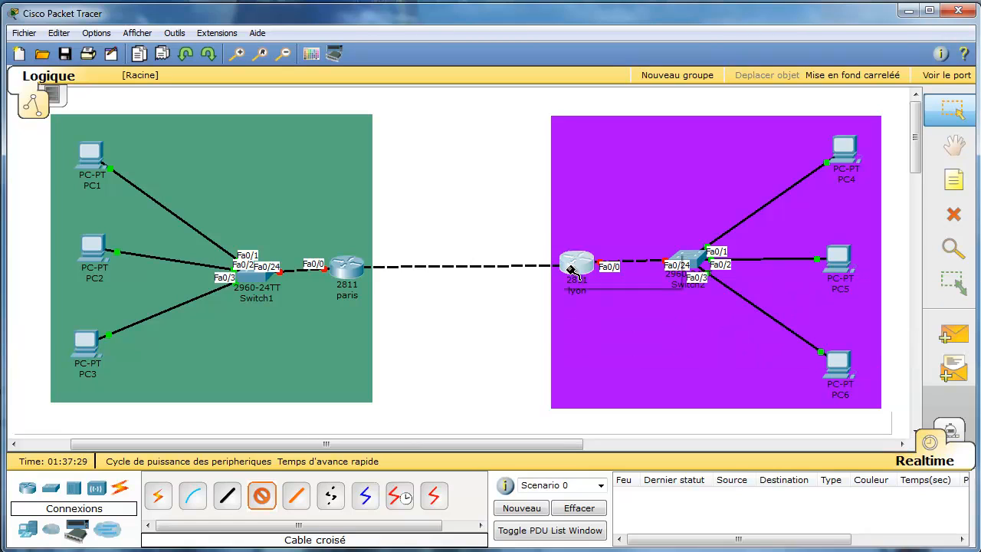
left_click(571, 268)
left_click(596, 279)
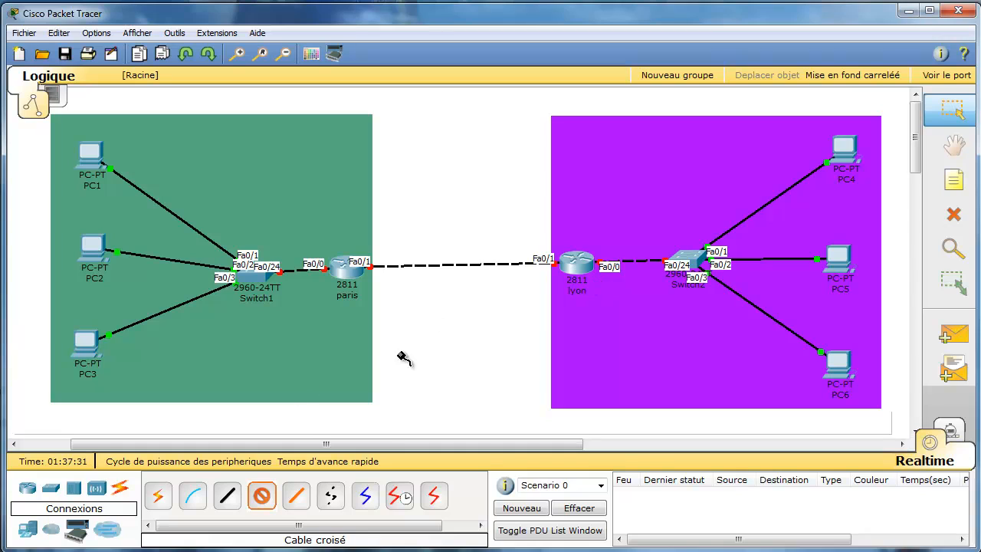
left_click(261, 495)
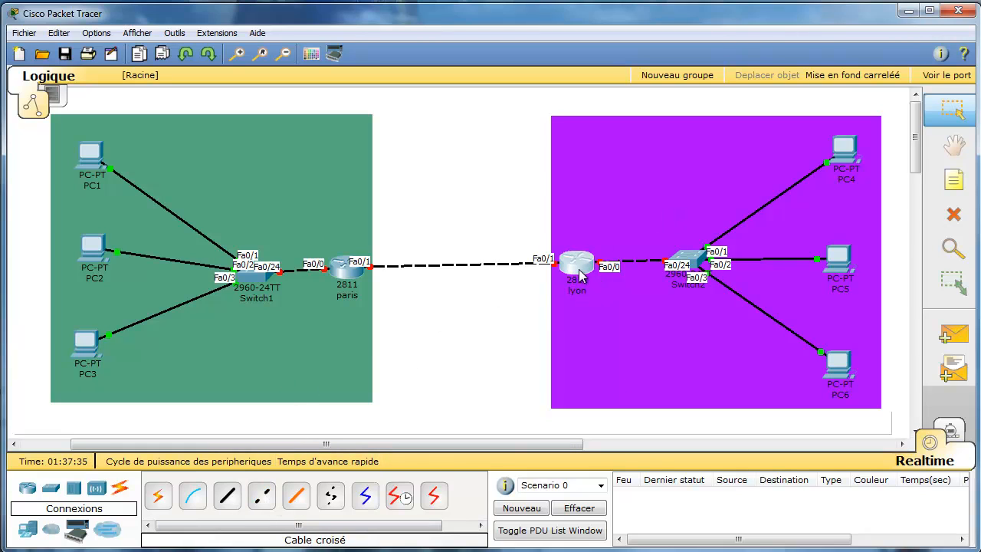
left_click_drag(576, 280, 579, 284)
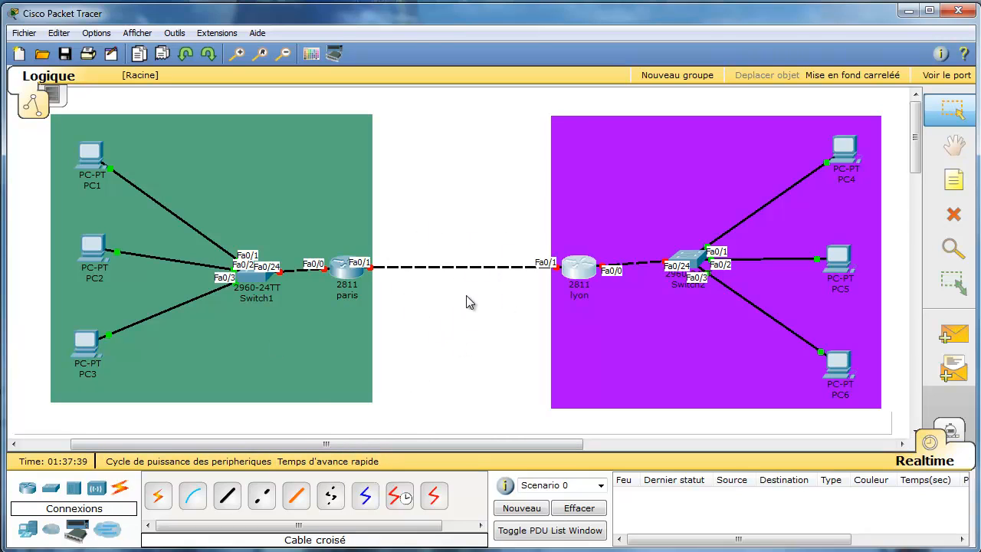
left_click(51, 528)
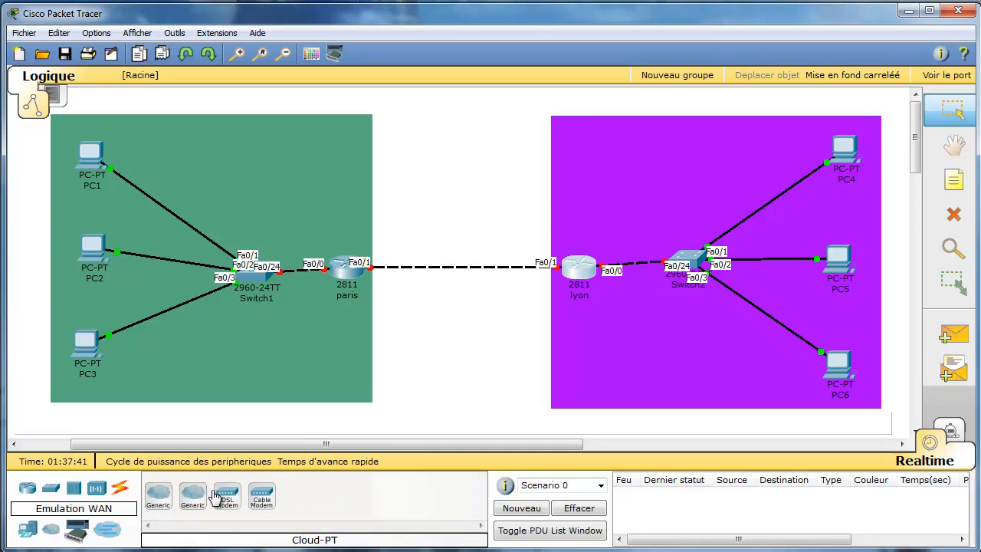
left_click(158, 494)
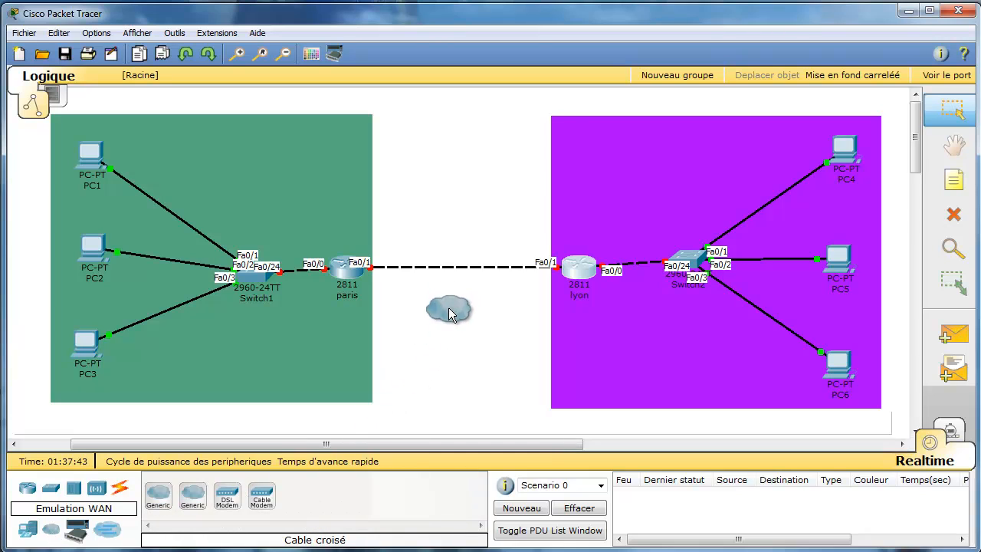
left_click(450, 312)
left_click_drag(460, 303, 466, 263)
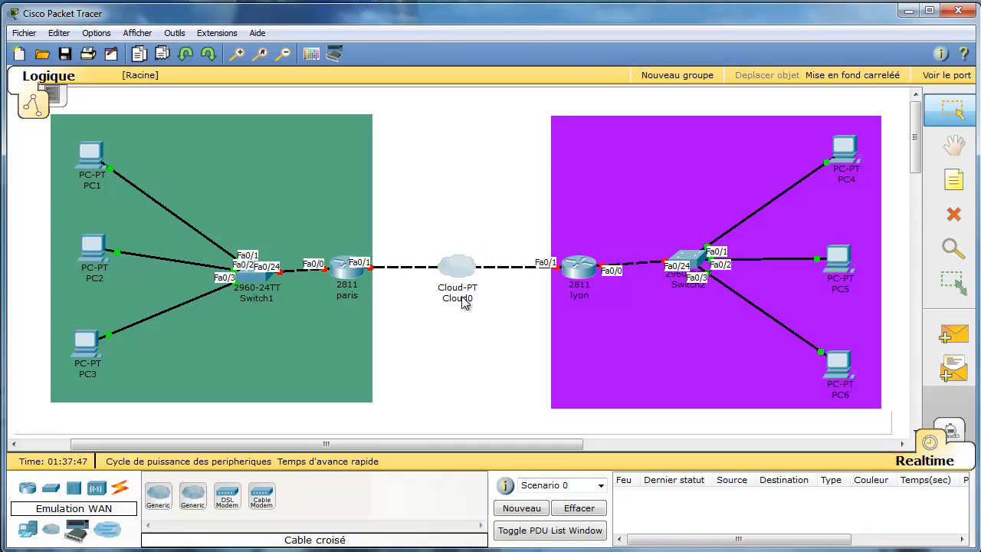
left_click(462, 298)
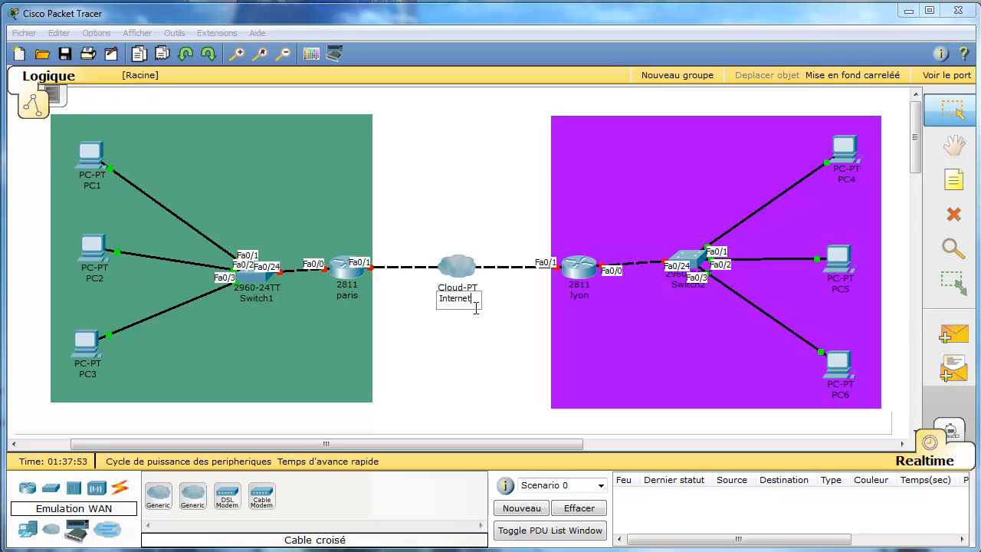
left_click(506, 371)
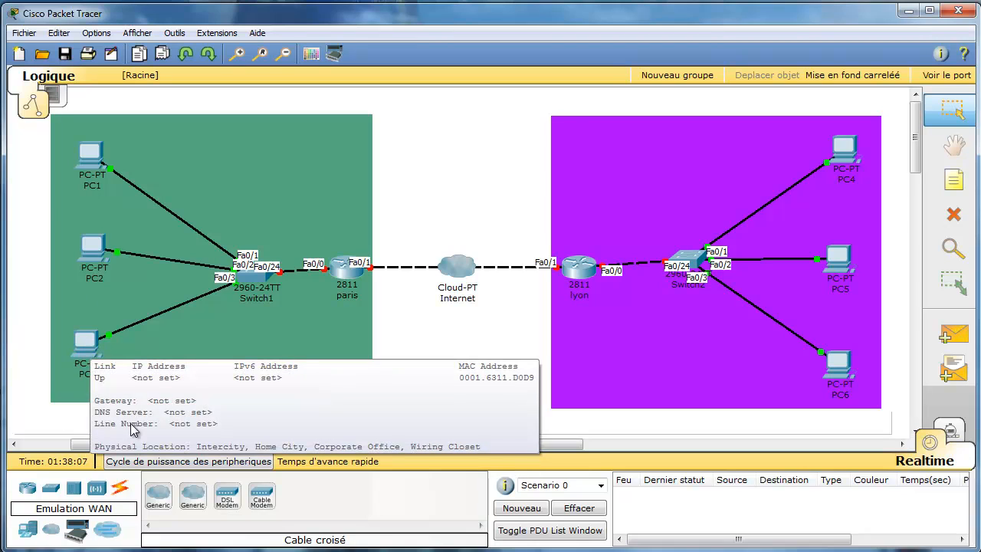
mouse_move(841, 162)
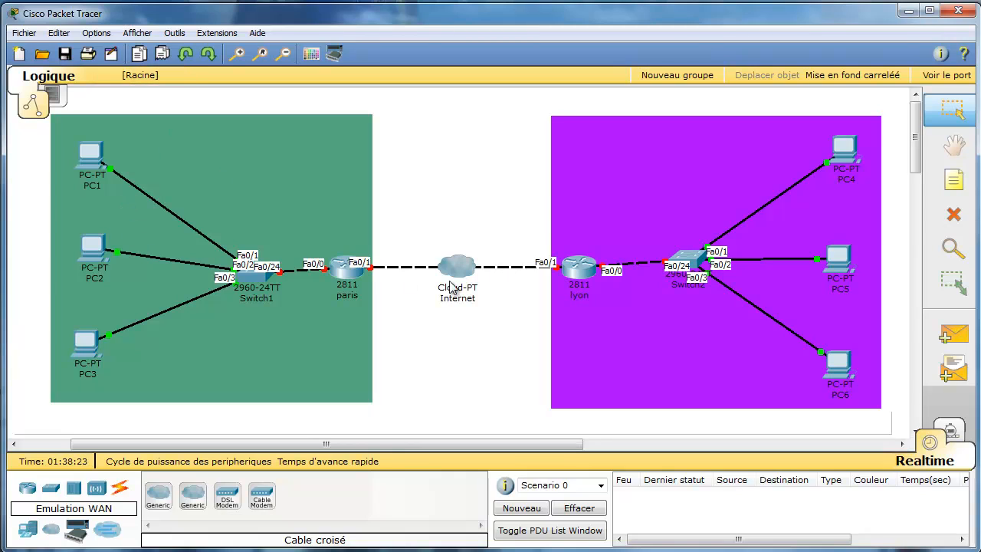
mouse_move(446, 276)
left_mouse_down()
mouse_move(449, 320)
mouse_move(449, 285)
left_mouse_up()
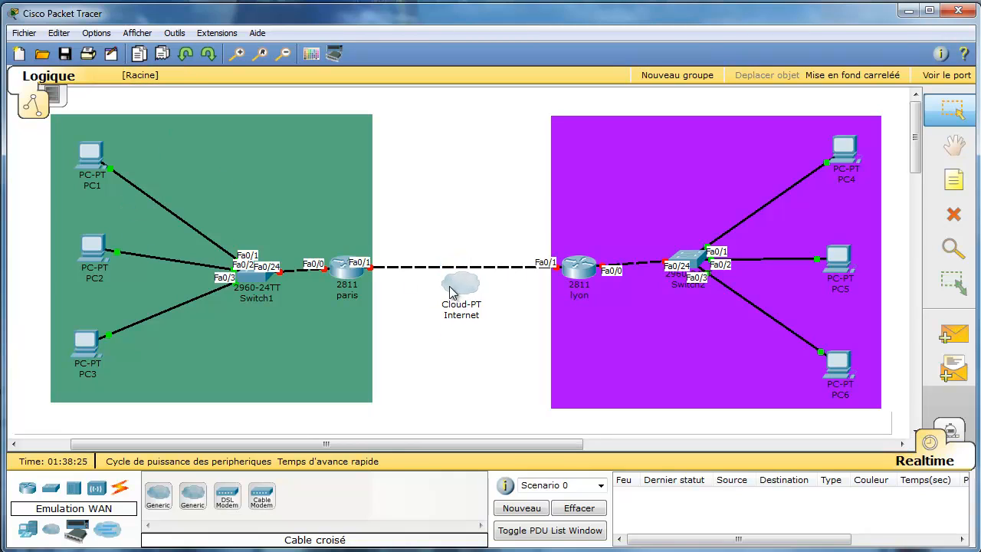
left_click(957, 216)
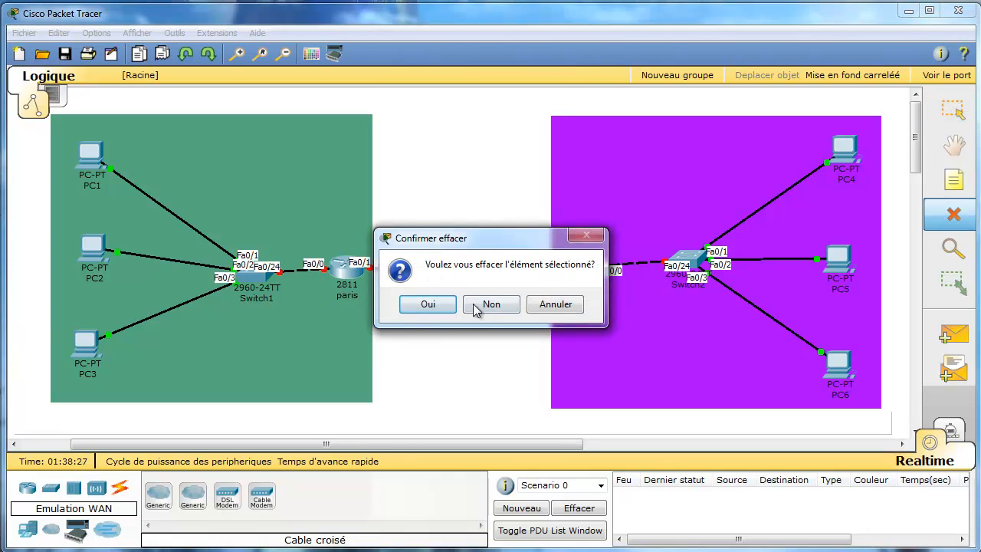
left_click(428, 305)
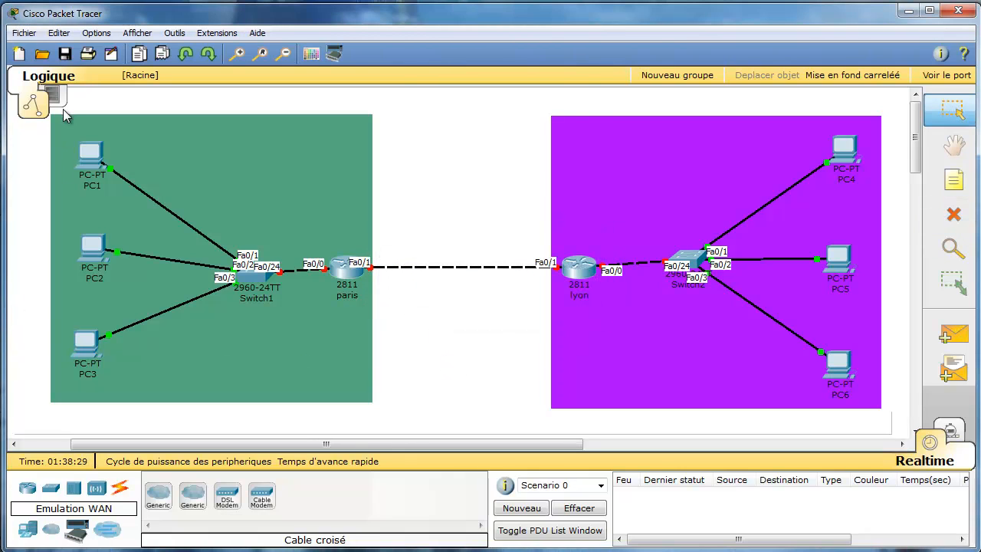
Open PC1's window on its Bureau (desktop) tab, then minimize it.
left_click(96, 173)
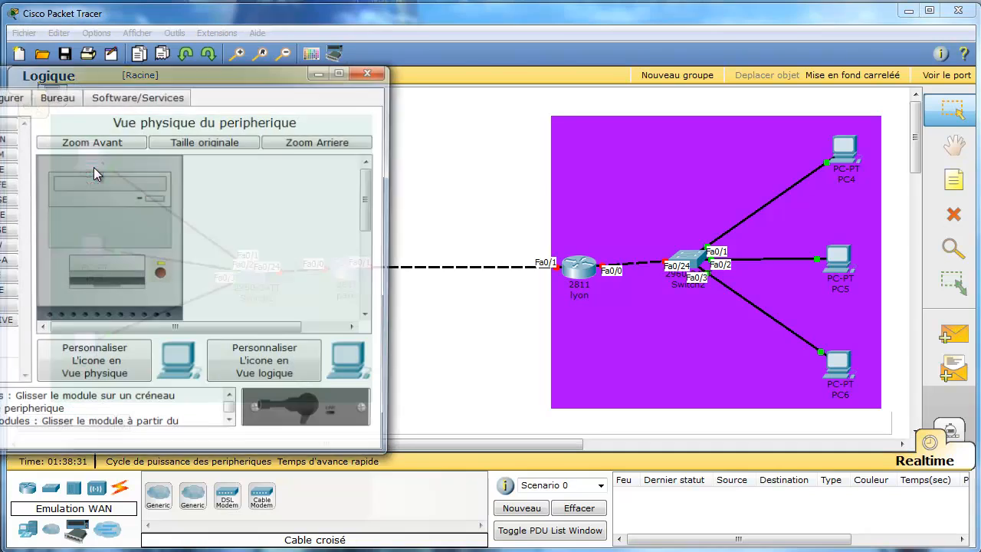
left_click_drag(188, 82, 704, 92)
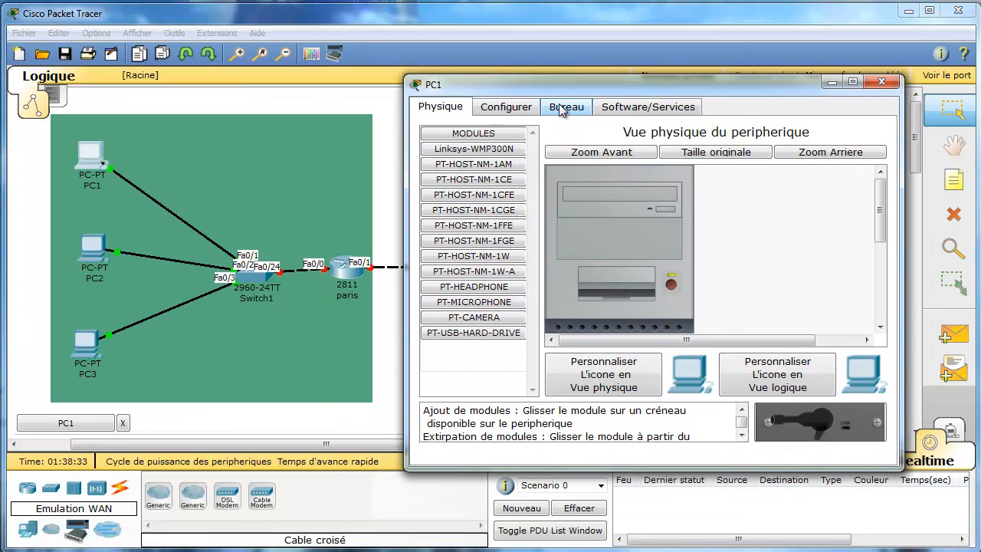
left_click(566, 107)
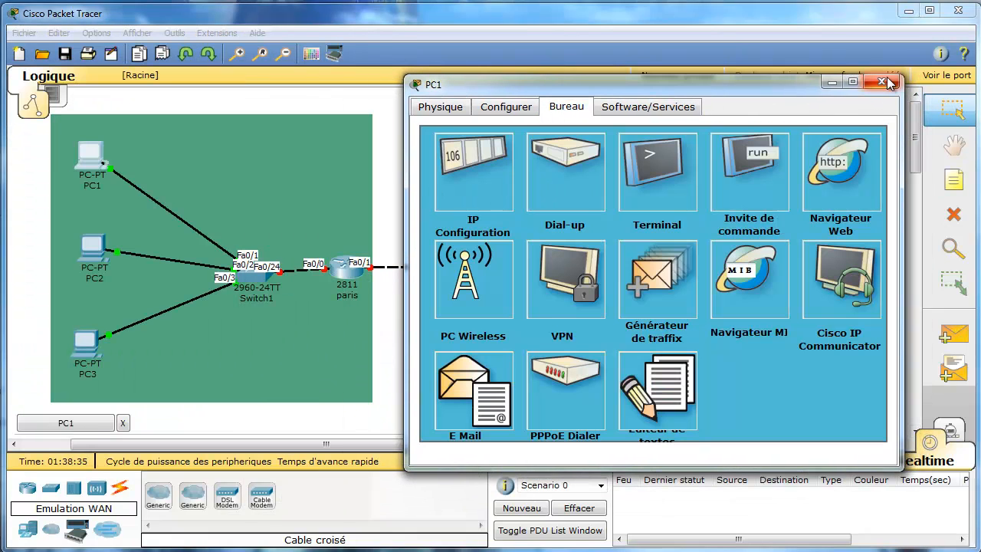
left_click(831, 83)
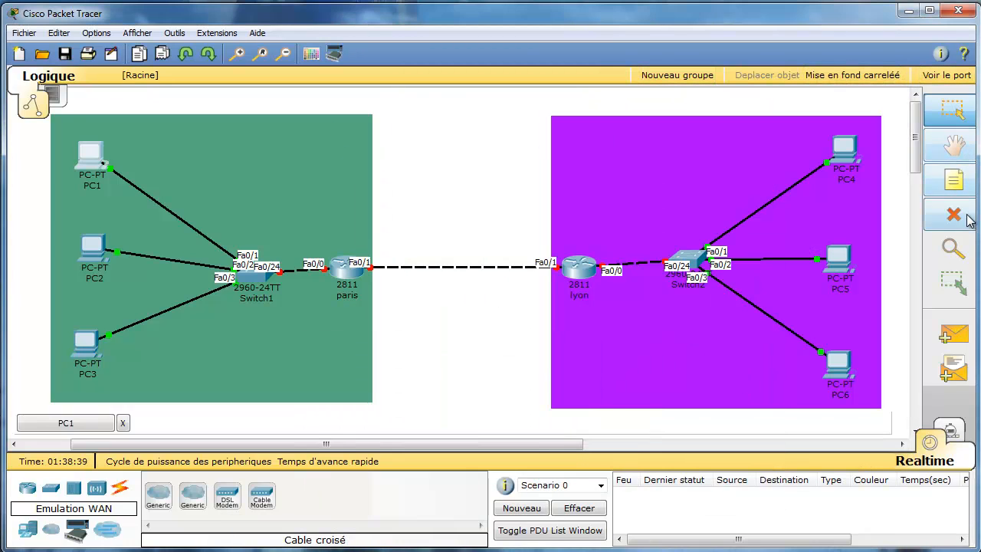
Add a note reading 192.168.10.0/24 near PC1 in the green zone.
left_click(953, 180)
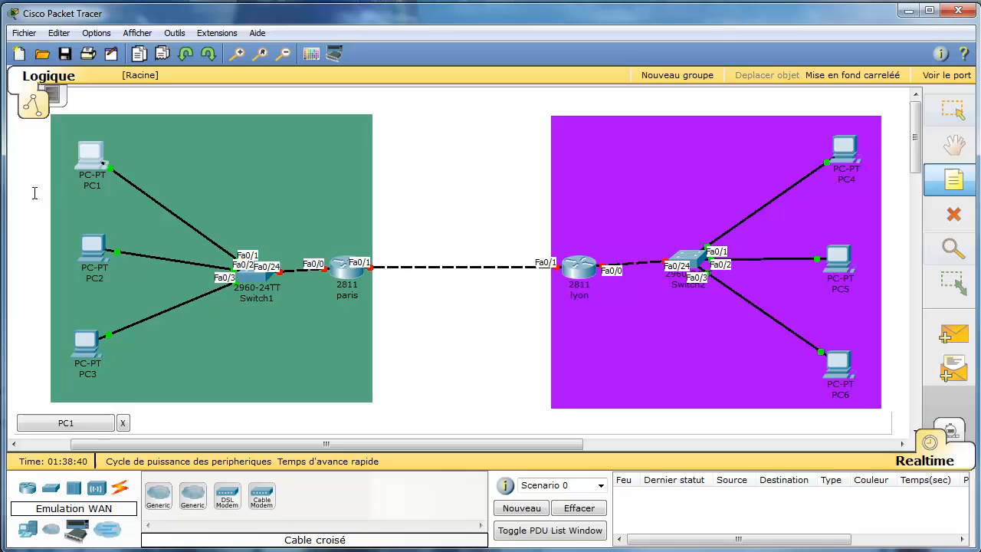
left_click(152, 149)
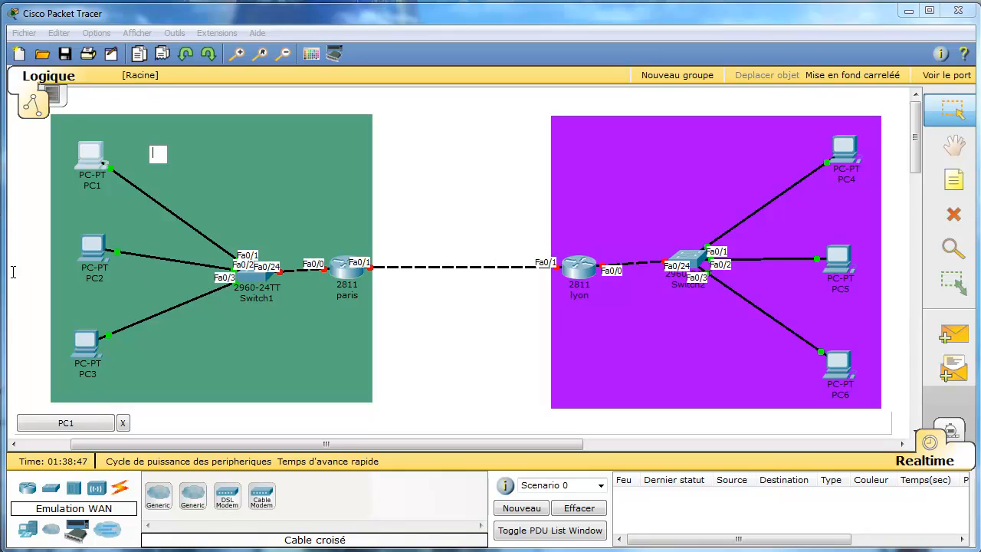
type("192.168")
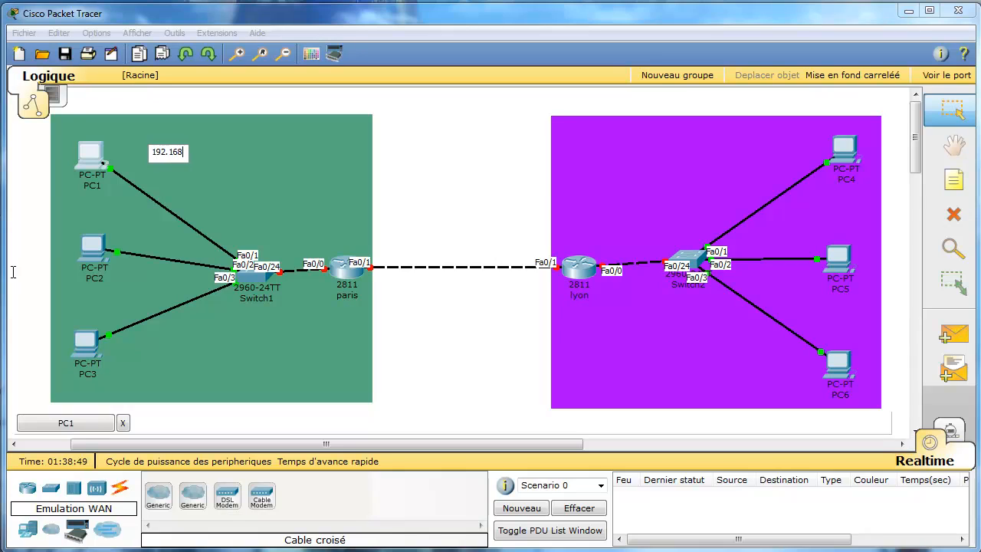
type(".10.0/24")
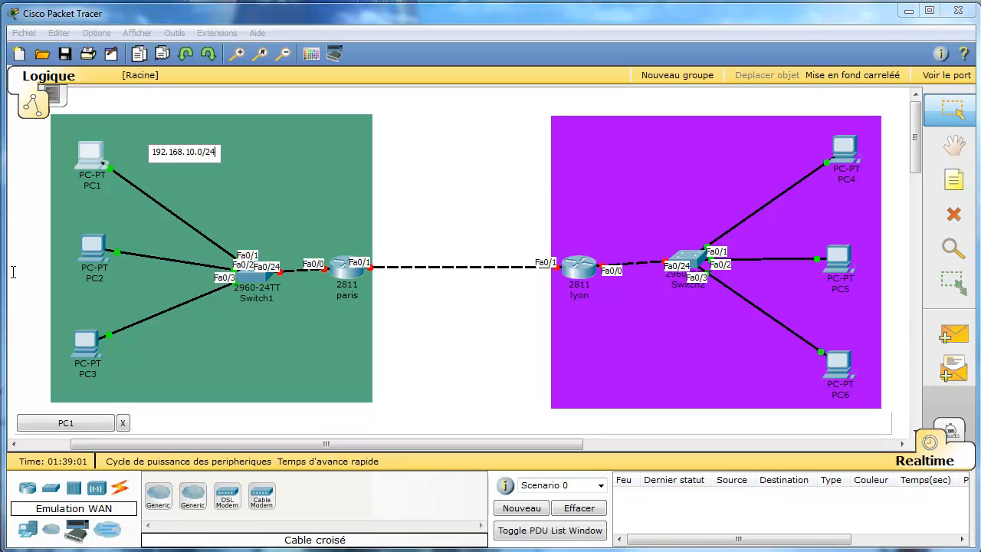
left_click(490, 190)
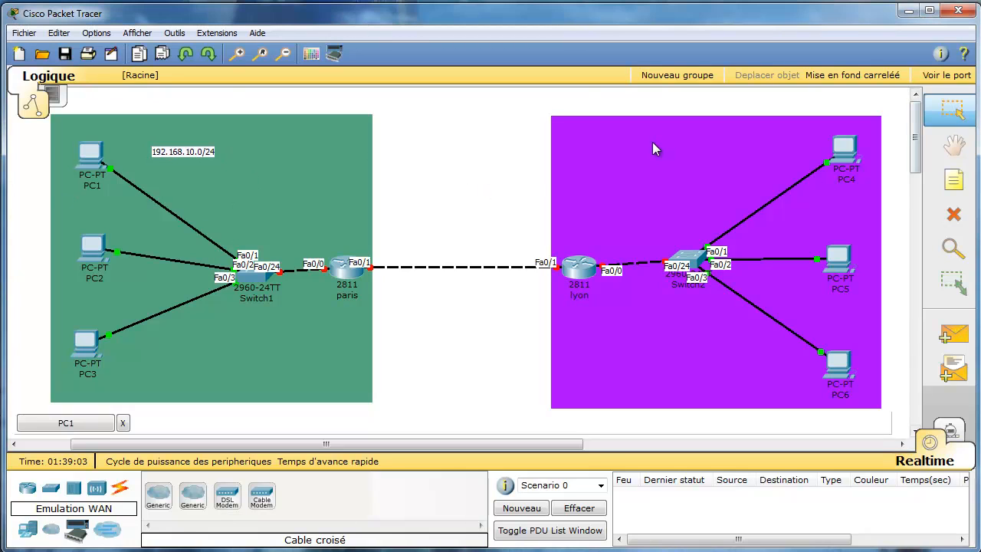
Add a note reading 192.168.20.0/20 in the purple zone and reopen PC1's window.
key("n")
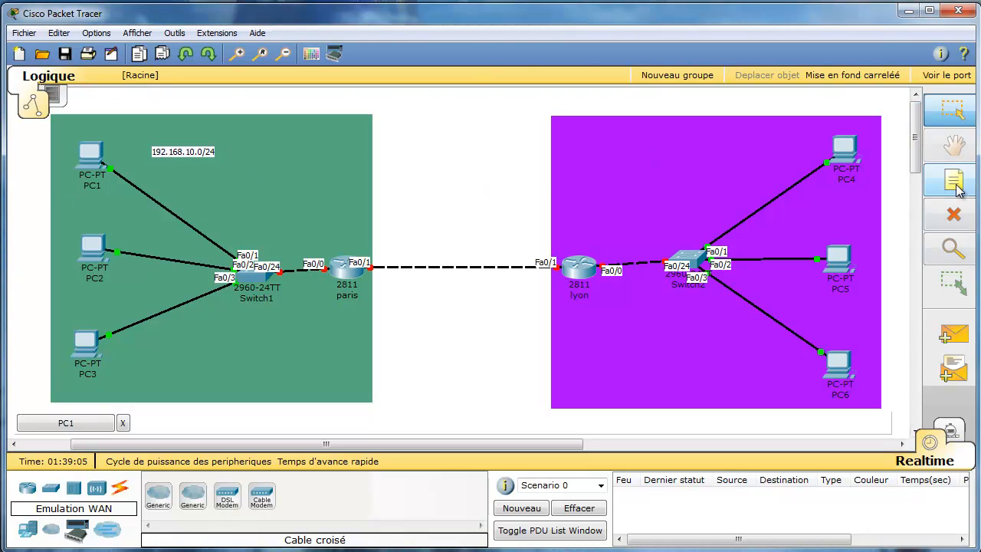
left_click(620, 148)
type("1")
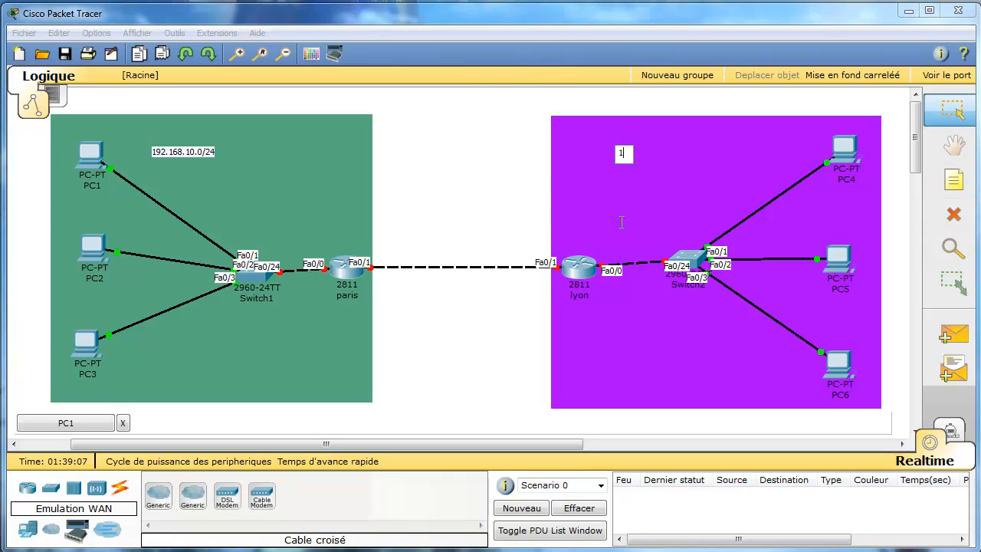
type("92.168.20.0")
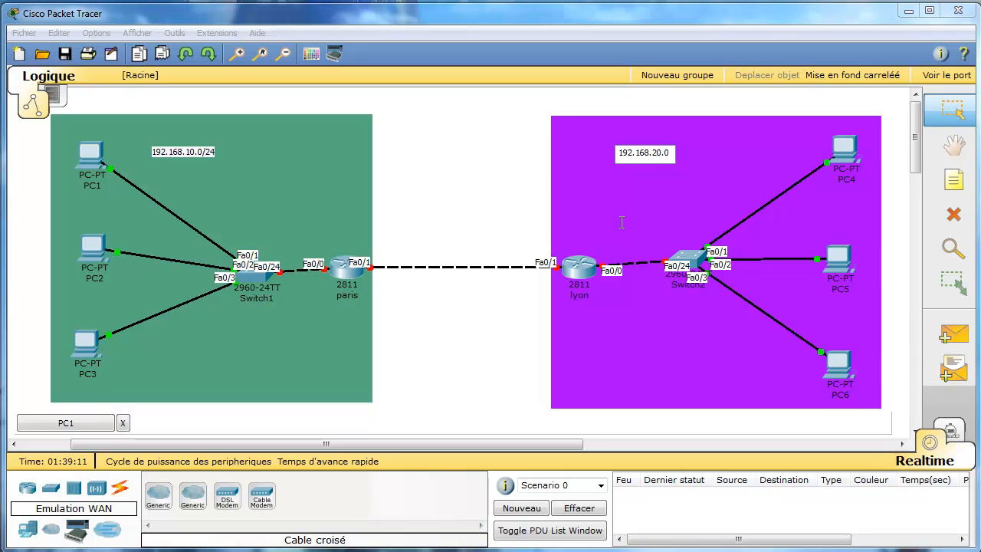
type("/20")
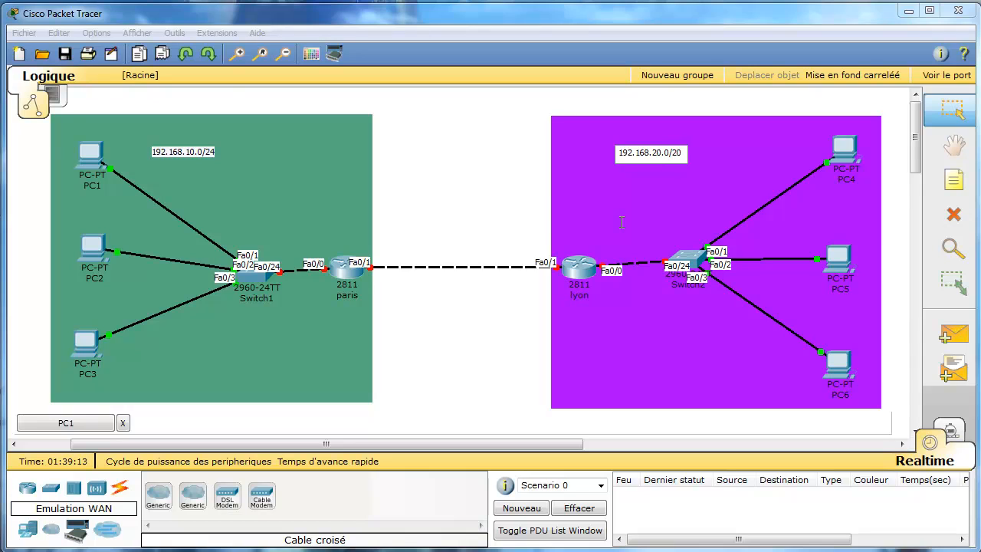
left_click(449, 170)
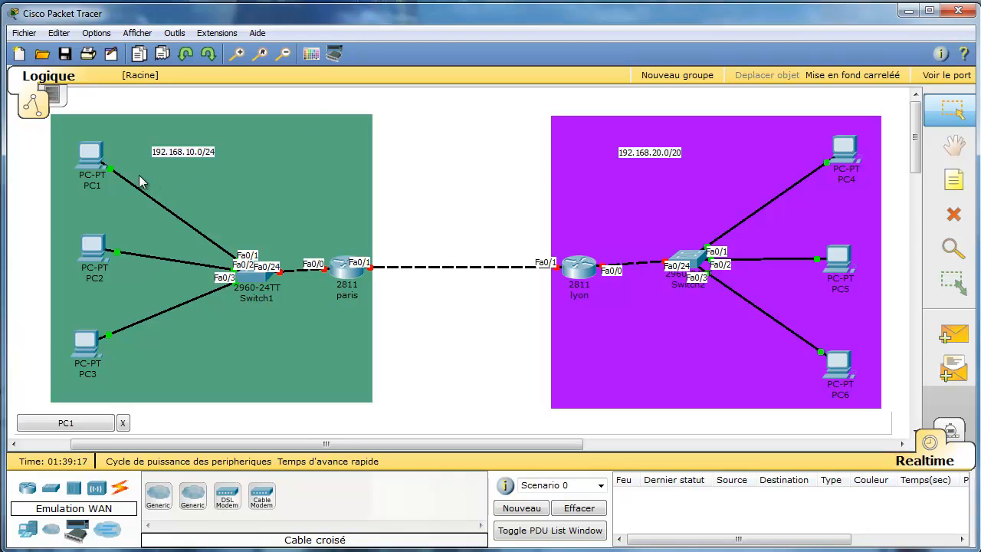
left_click(88, 155)
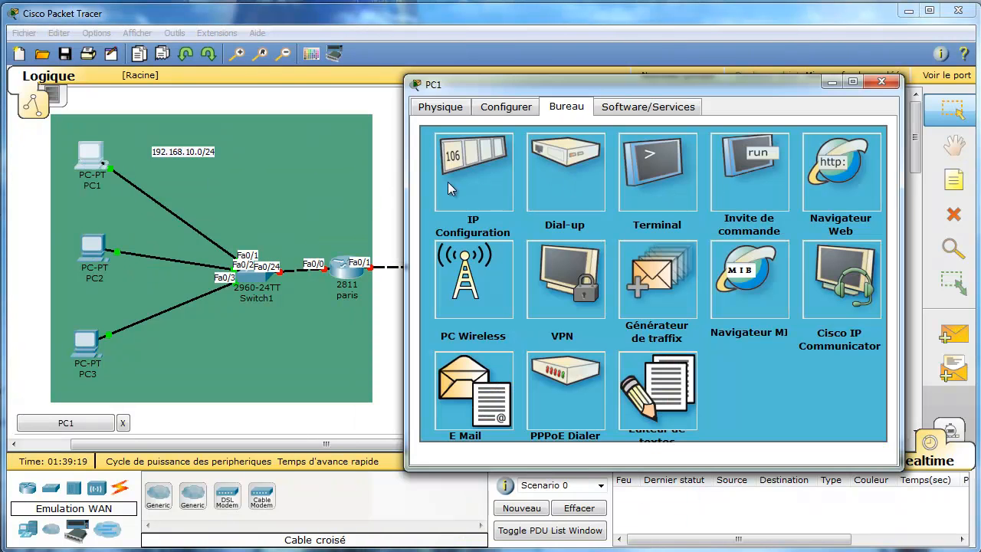
Give PC1 the static address 192.168.10.1 with the default mask 255.255.255.0.
left_click(473, 173)
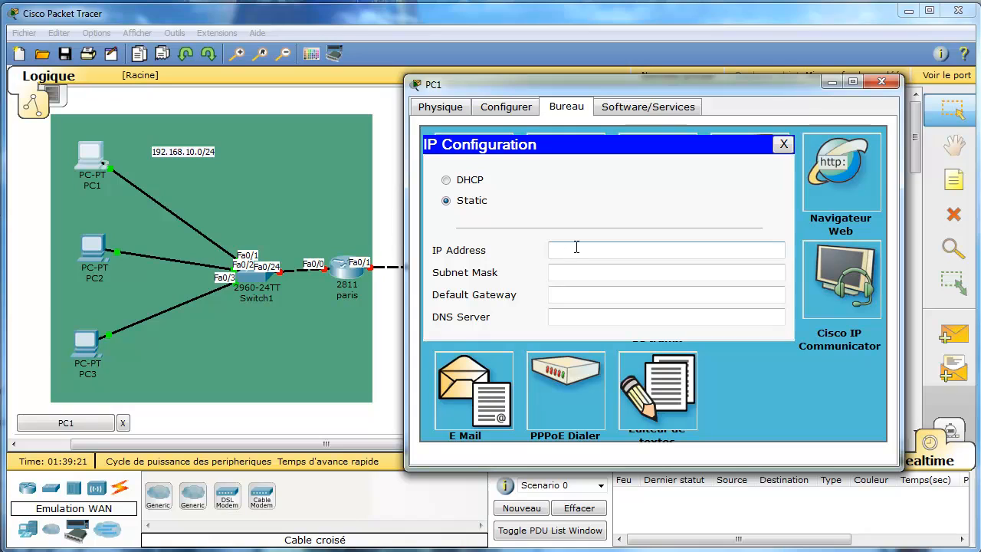
type("192.168.10.1")
key("Tab")
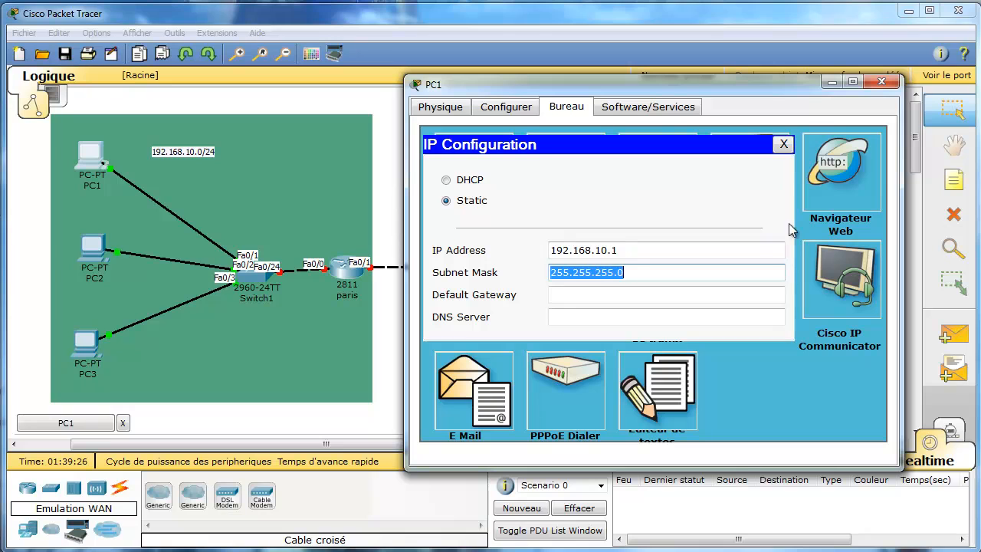
left_click(784, 145)
Set PC2's IP address to 192.168.2.1 with mask 255.255.255.0, then close its window.
left_click(93, 255)
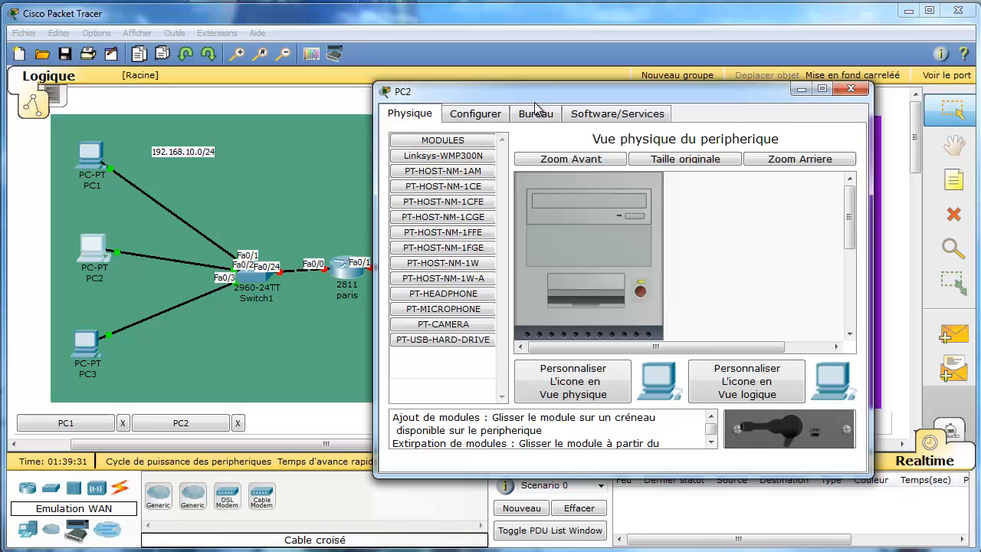
left_click(535, 109)
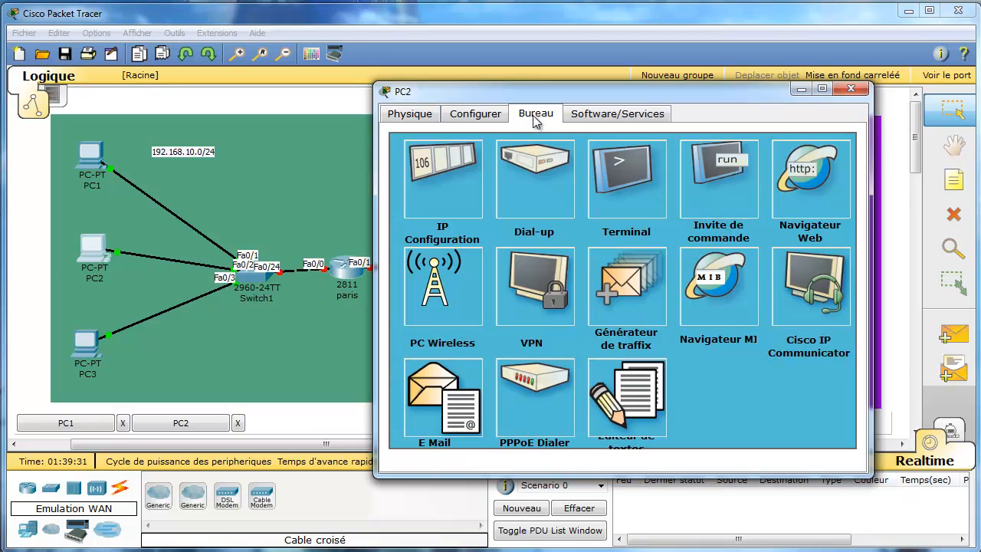
left_click(444, 191)
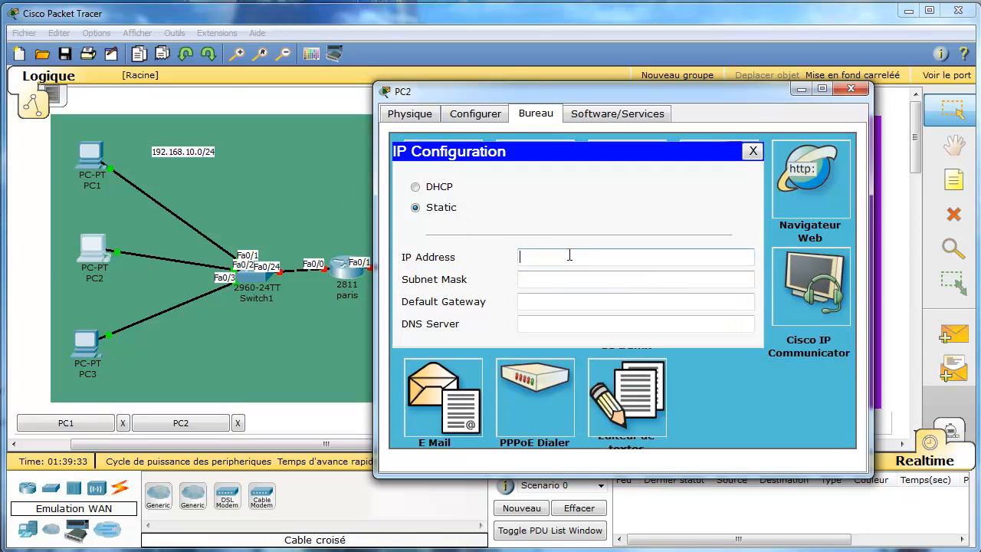
type("192.168.1")
key("BackSpace")
type("2.1")
key("Tab")
left_click(753, 151)
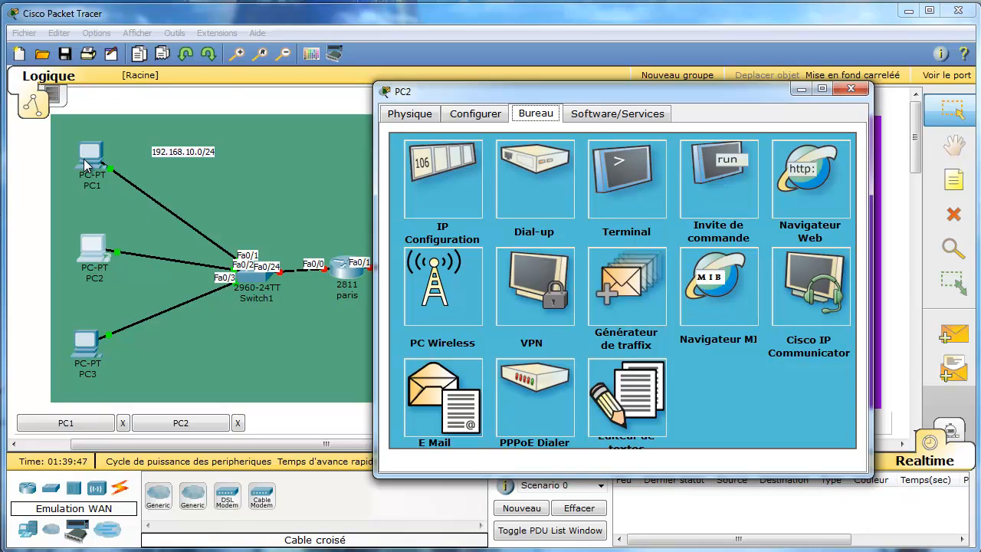
left_click(851, 89)
Ping 192.168.2.1 from PC1's command prompt, see all four requests time out, then close PC1.
left_click(65, 422)
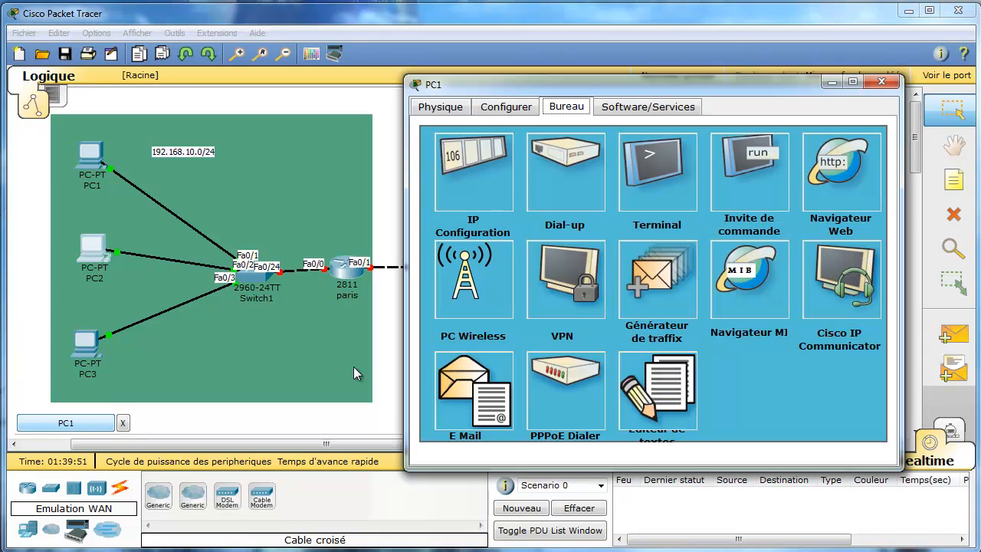
left_click(746, 188)
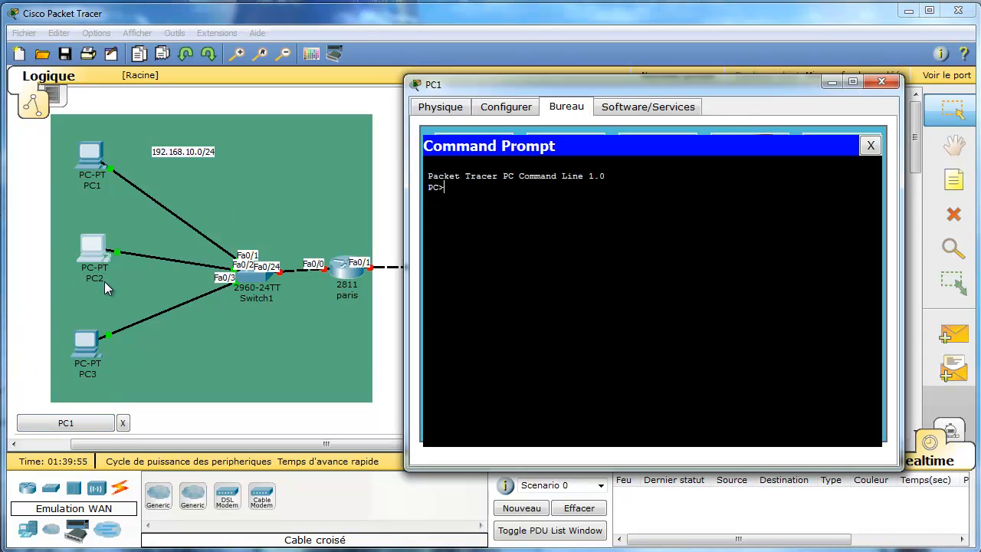
type("192.168.2.1")
key("Return")
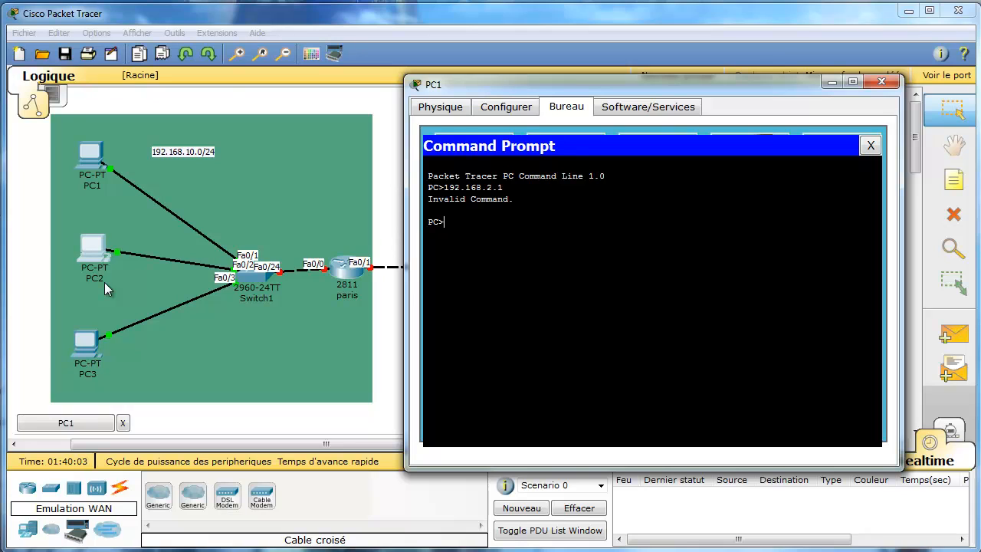
key("Up")
key("Home")
type("ping")
key("Return")
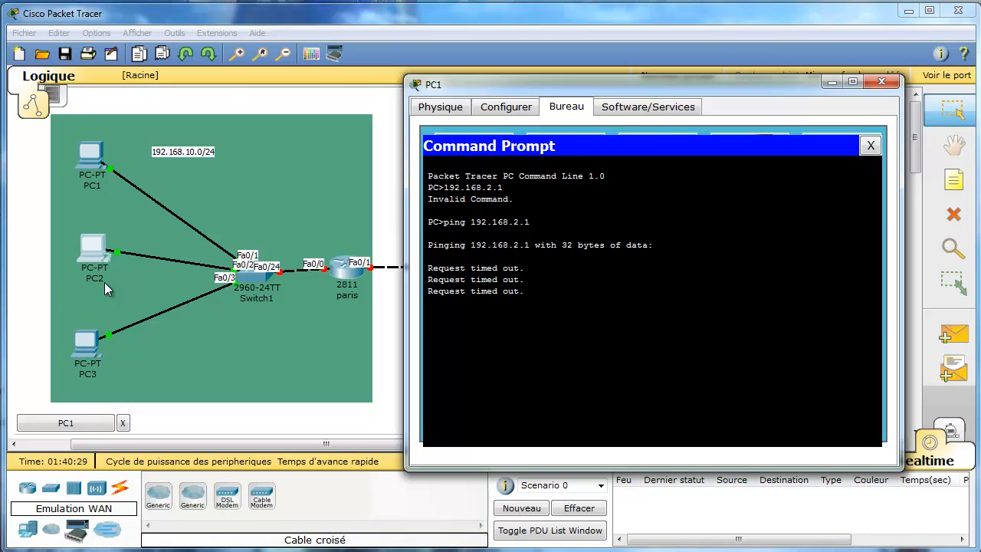
key("Return")
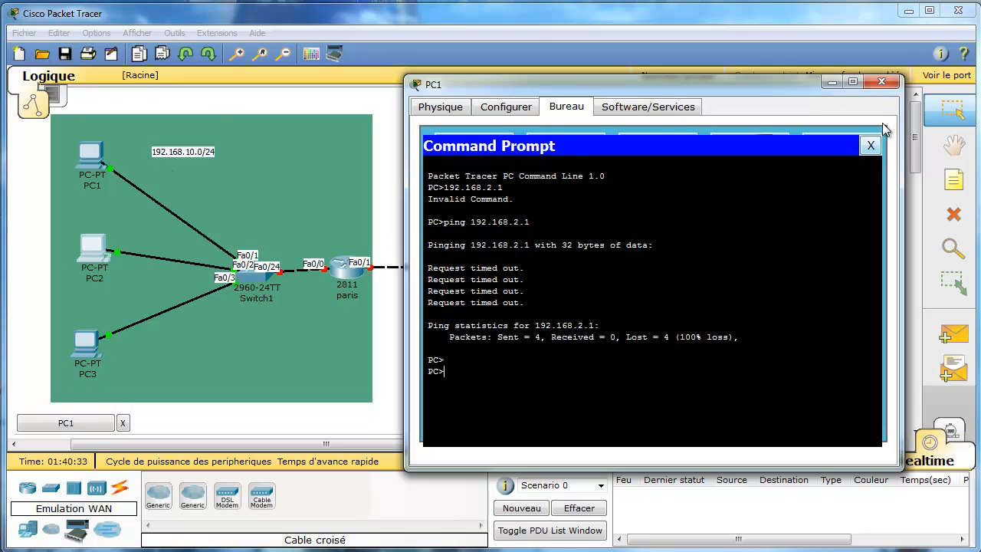
left_click(870, 145)
left_click(831, 82)
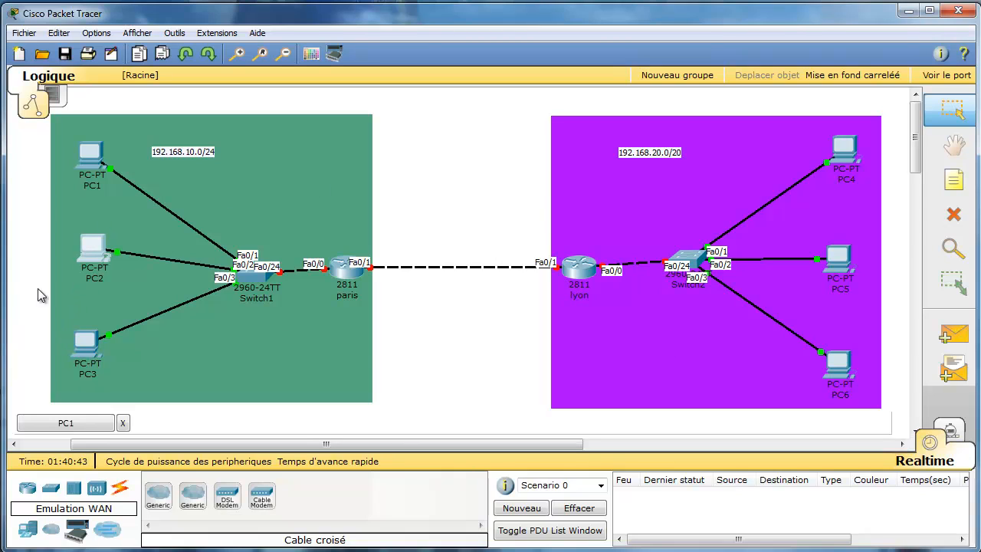
Shift the PC2 icon slightly left within the green zone.
left_click_drag(97, 255, 83, 269)
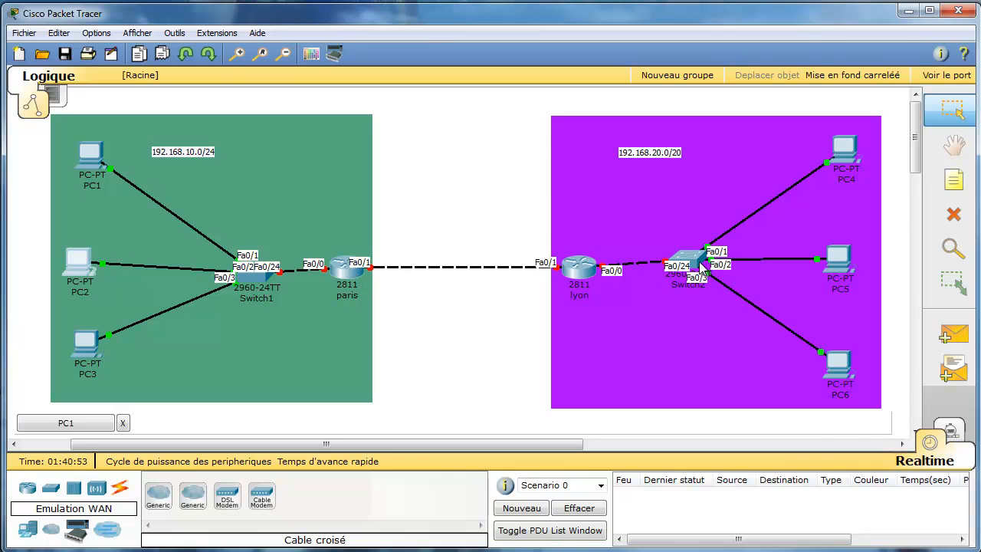
mouse_move(703, 272)
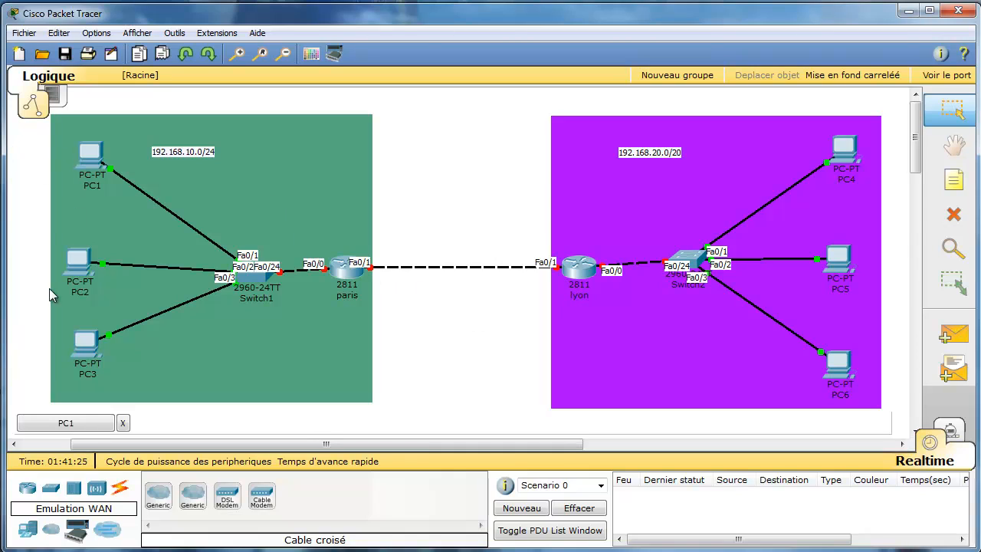
Check PC1's IP configuration, then close PC1's window.
left_click(92, 425)
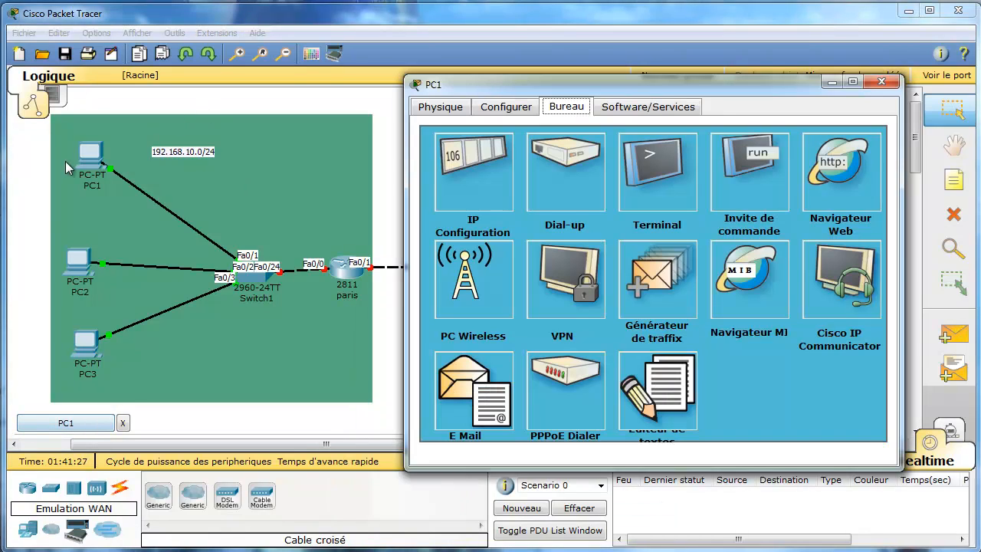
left_click(492, 183)
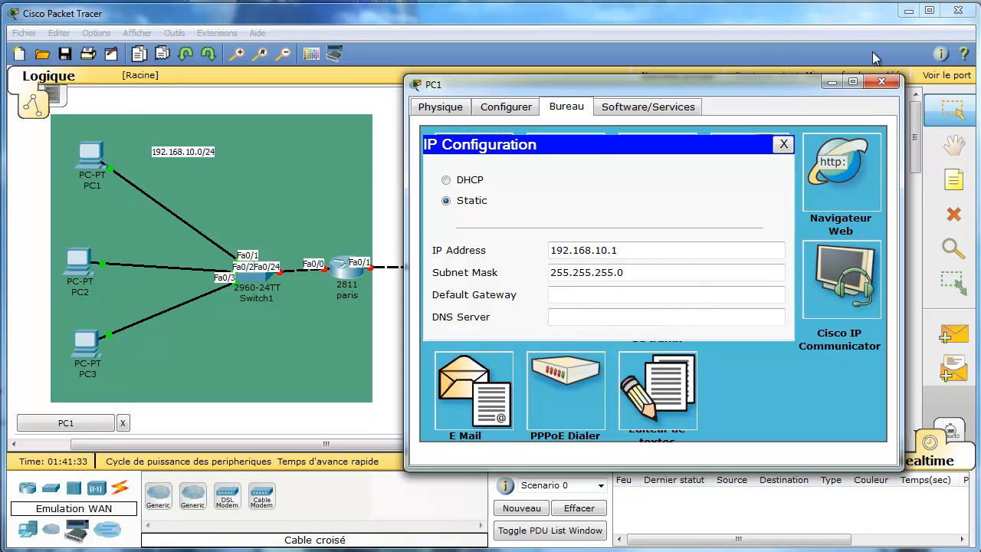
left_click(783, 144)
left_click(881, 81)
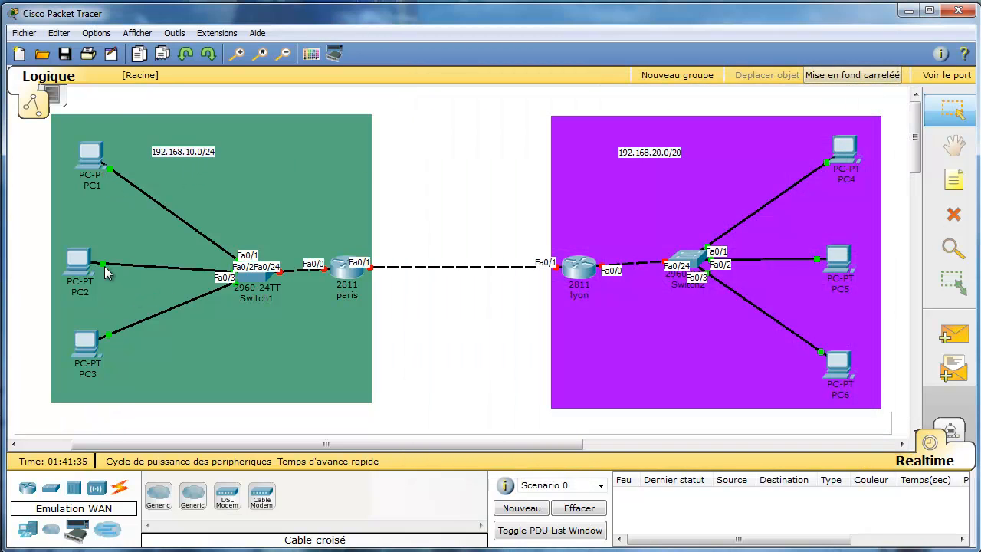
Replace PC2's conflicting address with 192.168.10.2, letting the mask fill as 255.255.255.0.
left_click(80, 262)
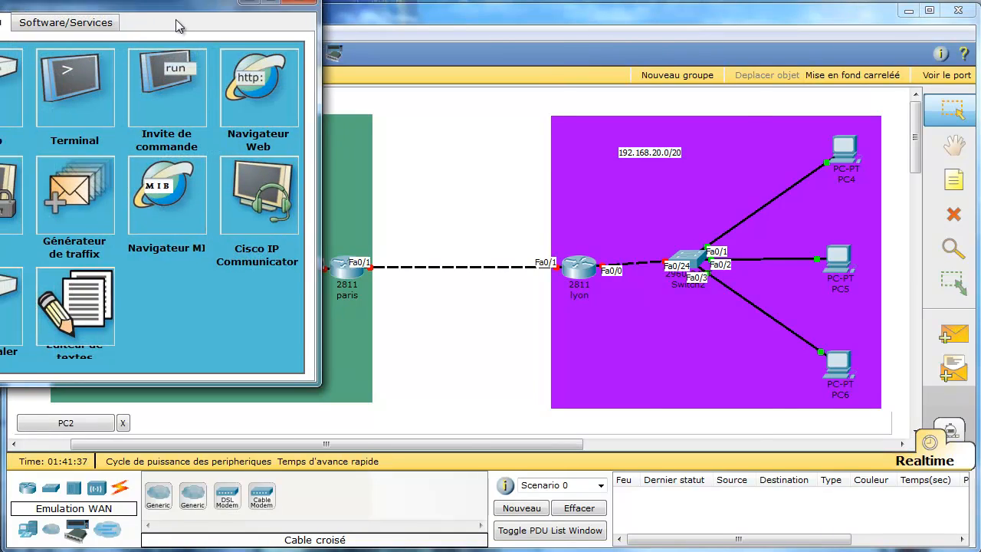
left_click_drag(176, 26, 724, 77)
left_click(463, 168)
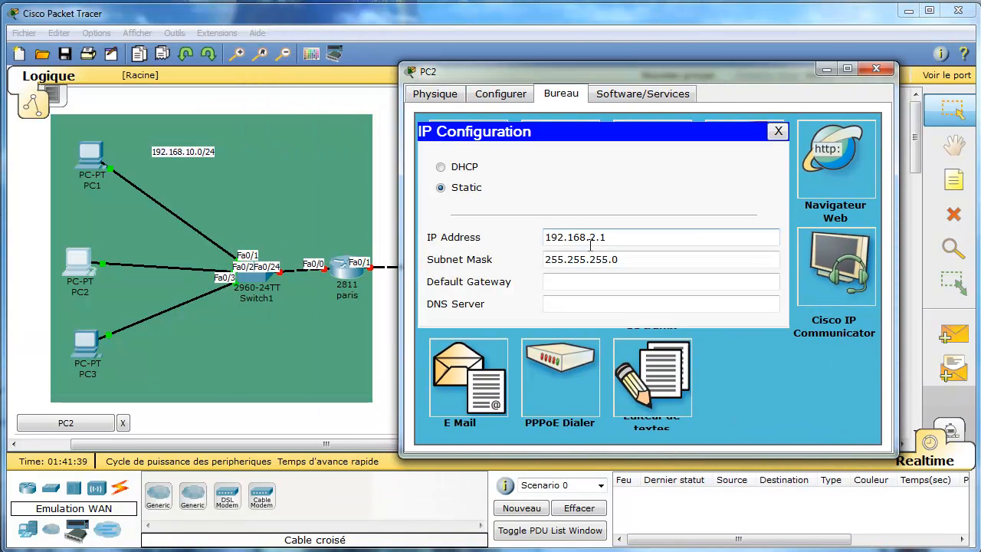
left_click(590, 236)
key("BackSpace")
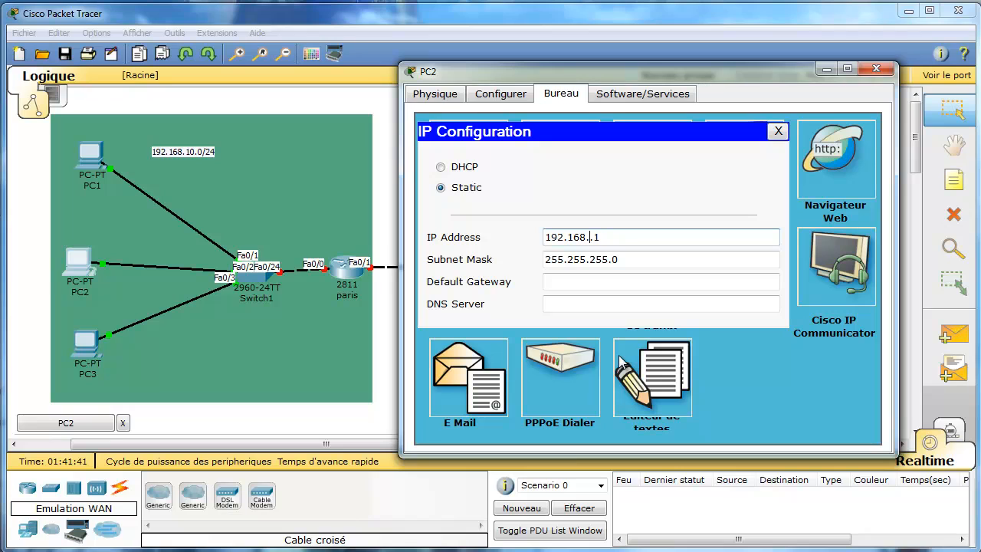
type("10")
key("Tab")
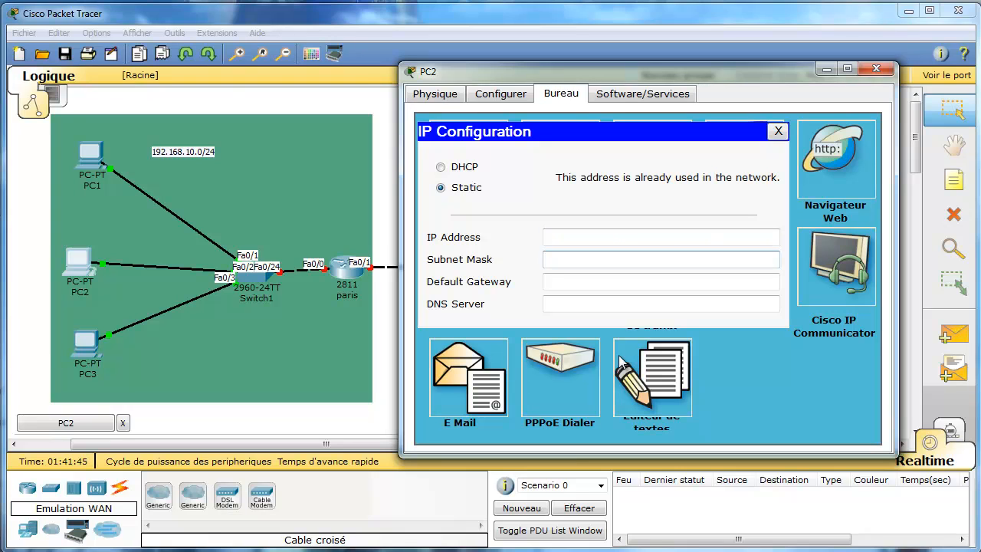
left_click(581, 239)
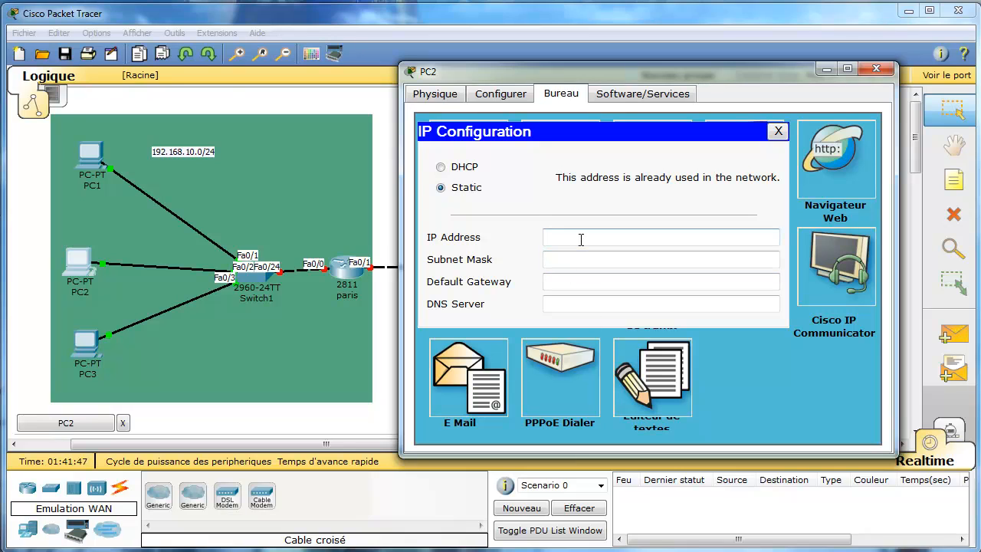
type("192.168.10")
type(".2")
key("Tab")
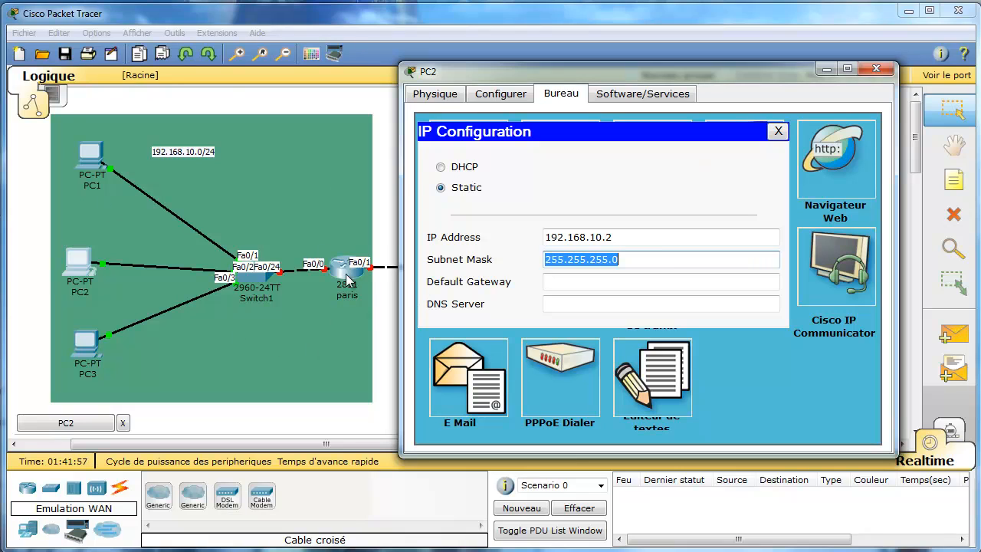
Enter 192.168.10.254 as PC2's default gateway.
left_click(593, 285)
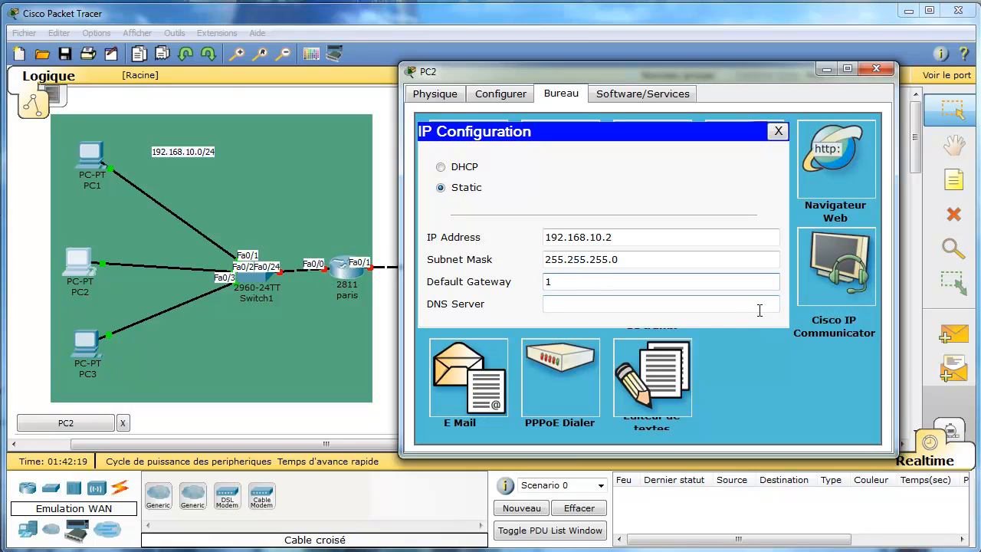
type("92.168.10.254")
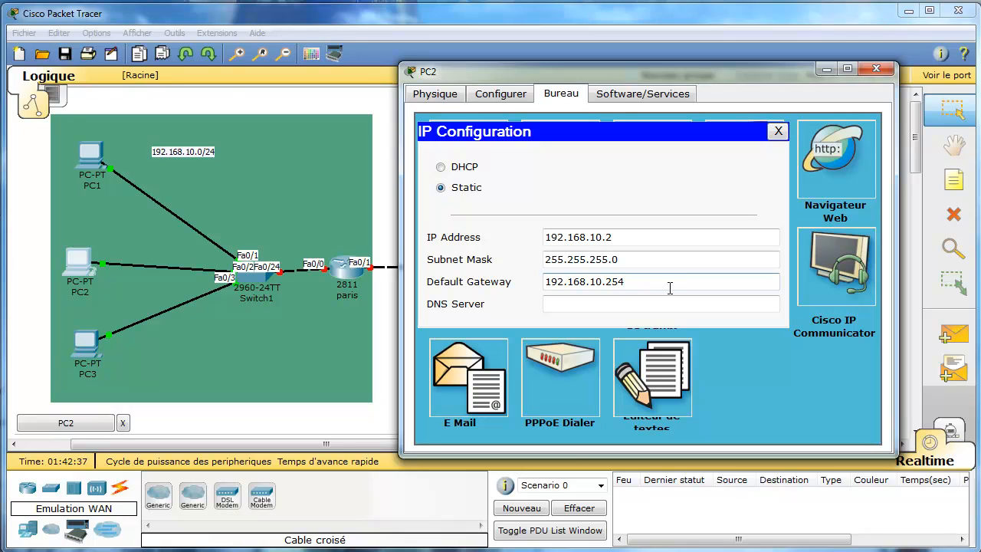
left_click(606, 308)
left_click(647, 281)
Give PC1 default gateway 192.168.10.254 and close the PC1 and PC2 windows.
left_click(777, 132)
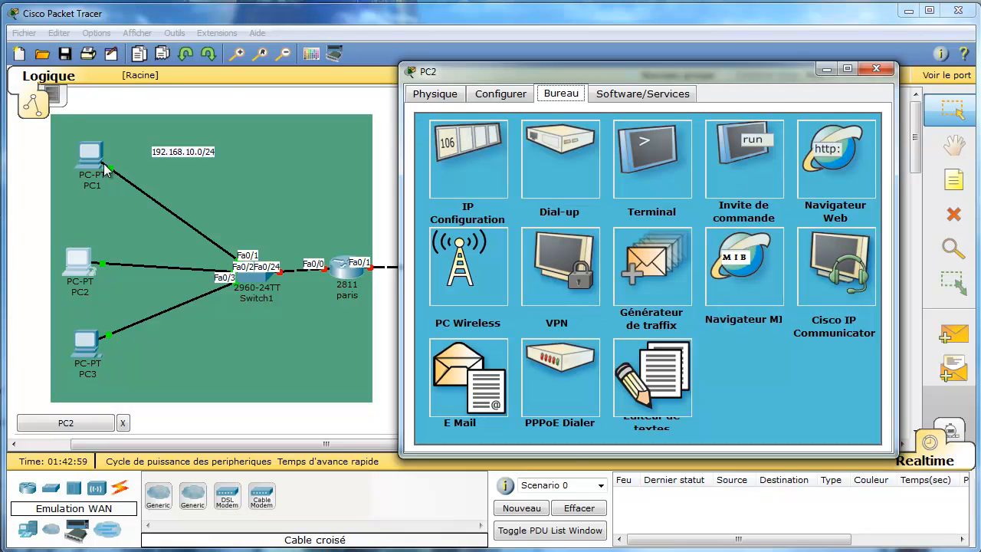
left_click_drag(746, 77, 830, 134)
left_click(553, 225)
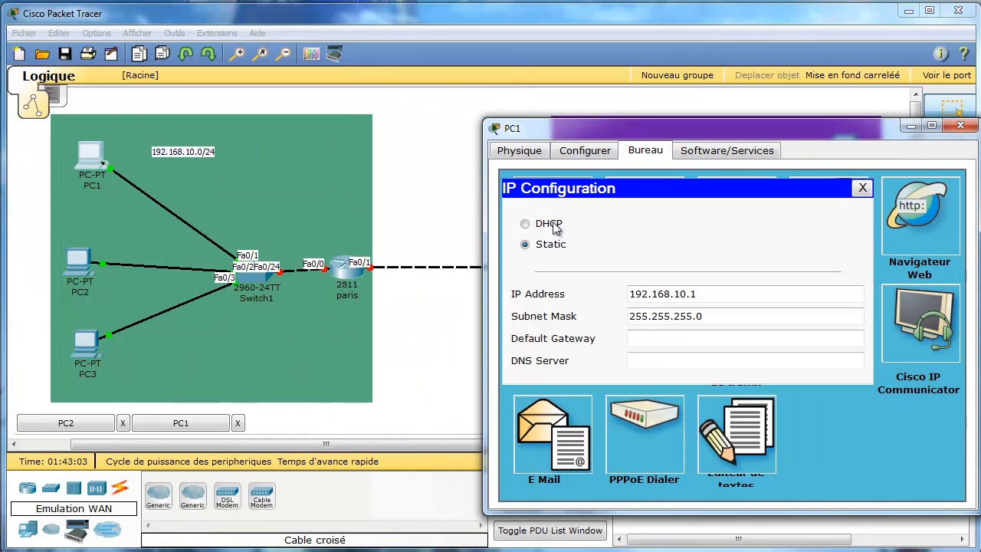
left_click(647, 338)
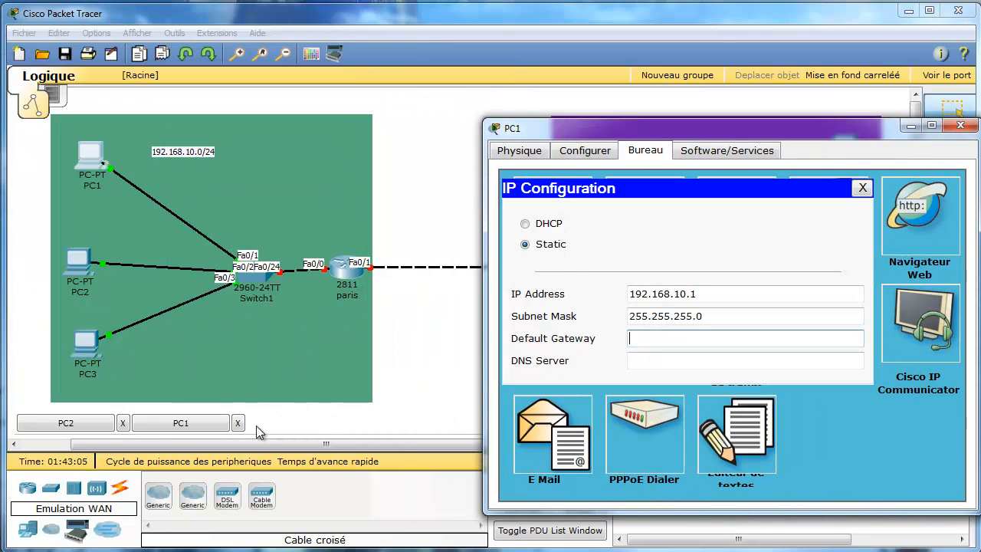
type("192.168.10.254")
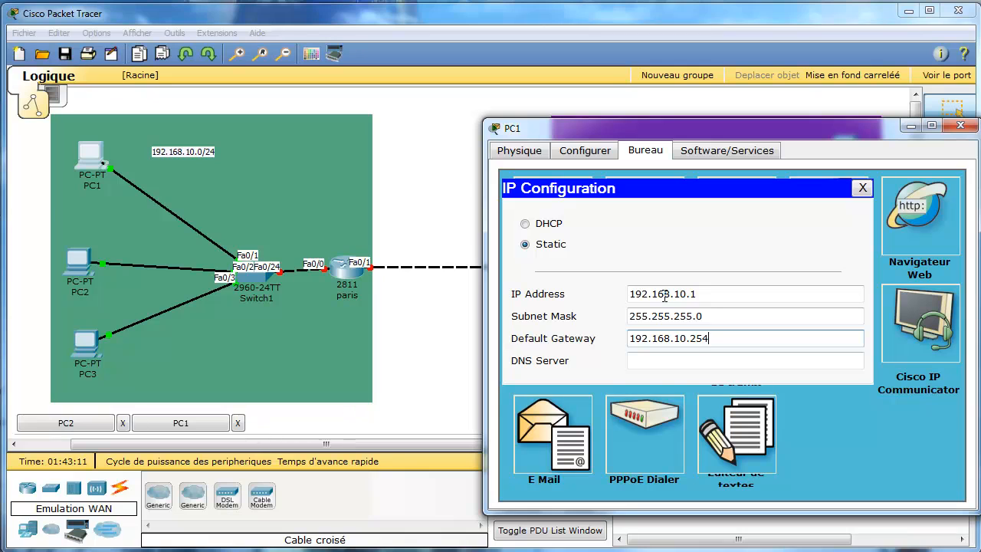
left_click(861, 188)
left_click(960, 125)
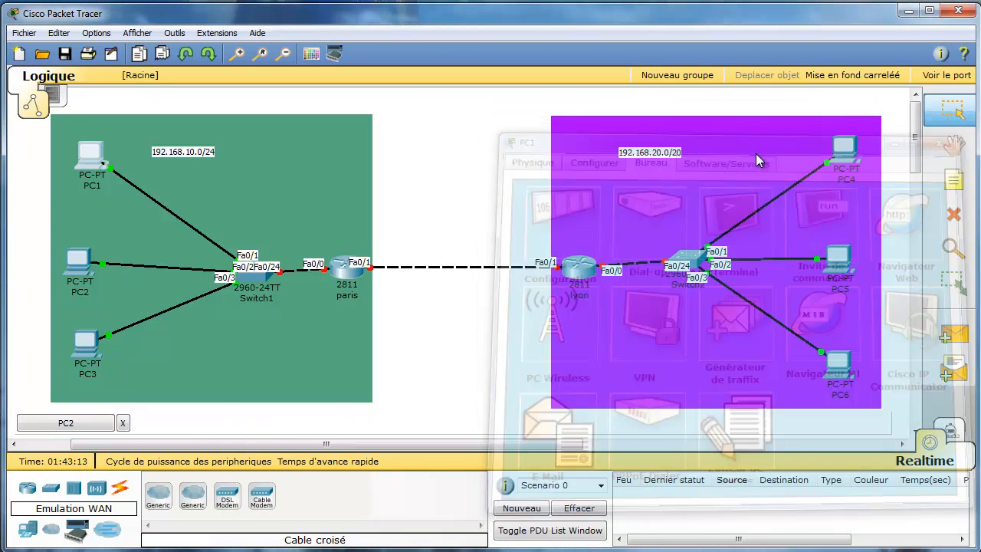
left_click(122, 423)
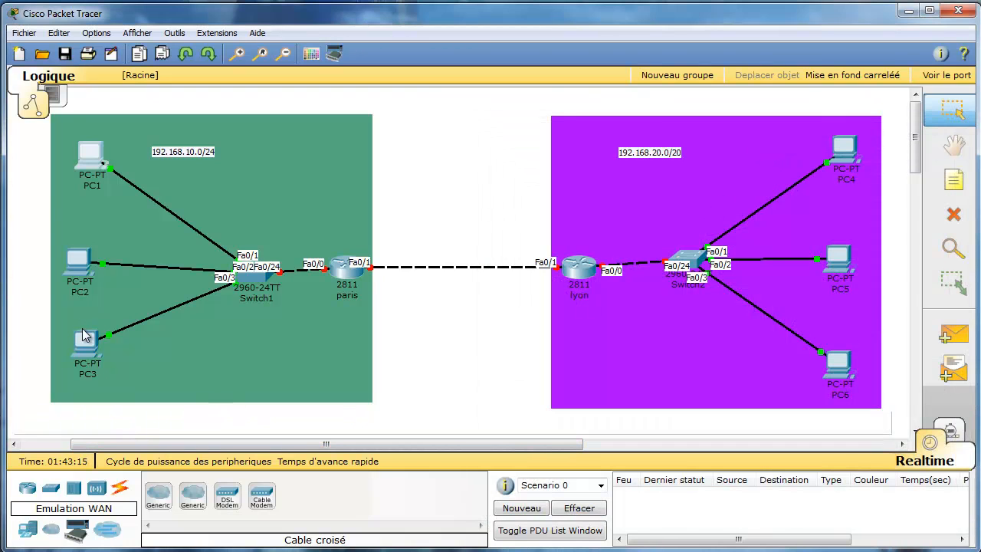
Configure PC3 with 192.168.10.3, mask 255.255.255.0 and gateway 192.168.10.254.
left_click(90, 349)
left_click(136, 153)
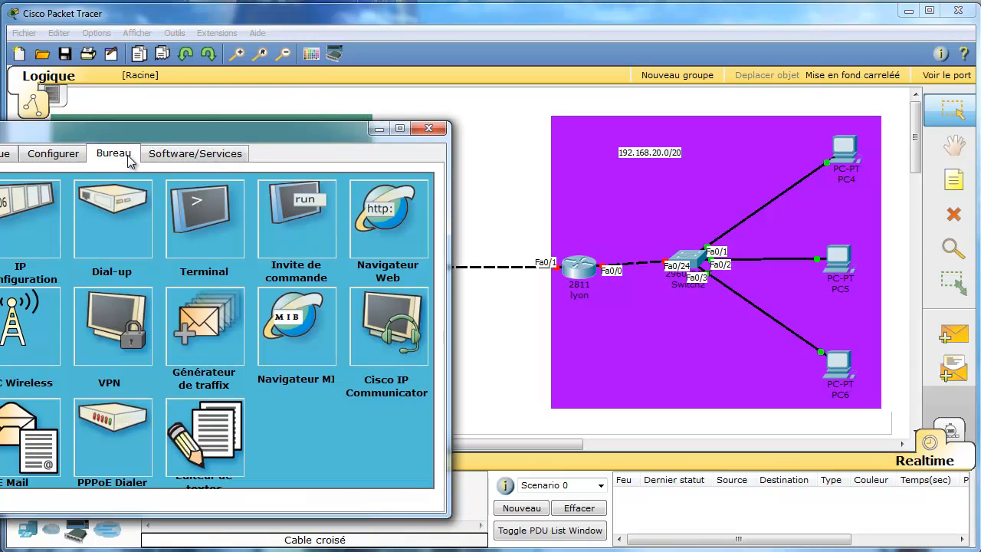
left_click_drag(241, 134, 453, 115)
left_click(210, 195)
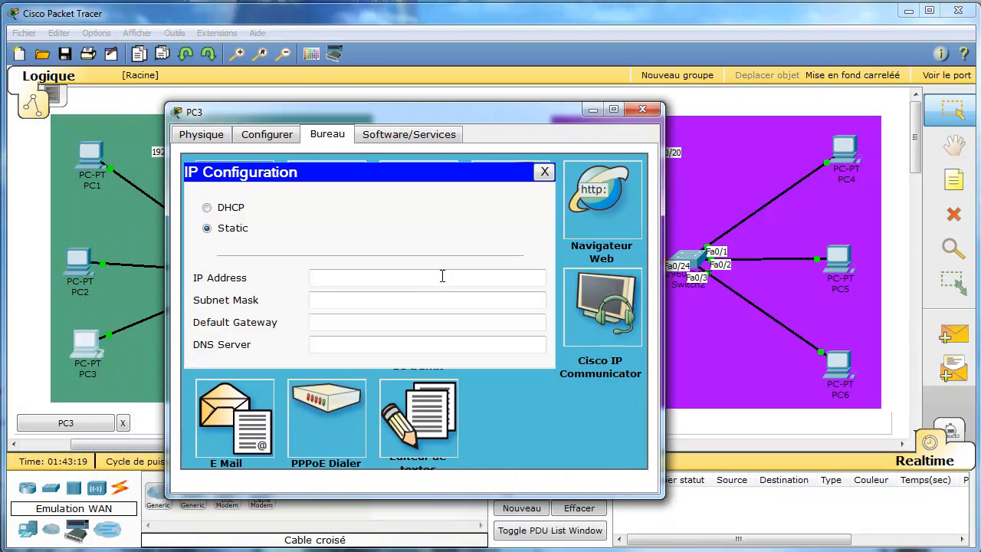
type("192.1")
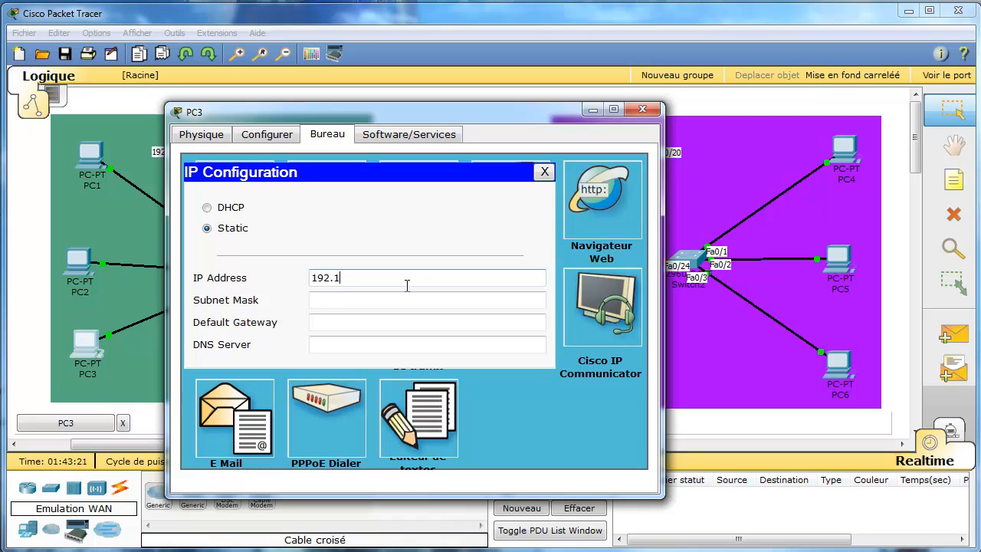
type("68.10.3")
key("Tab")
key("Tab")
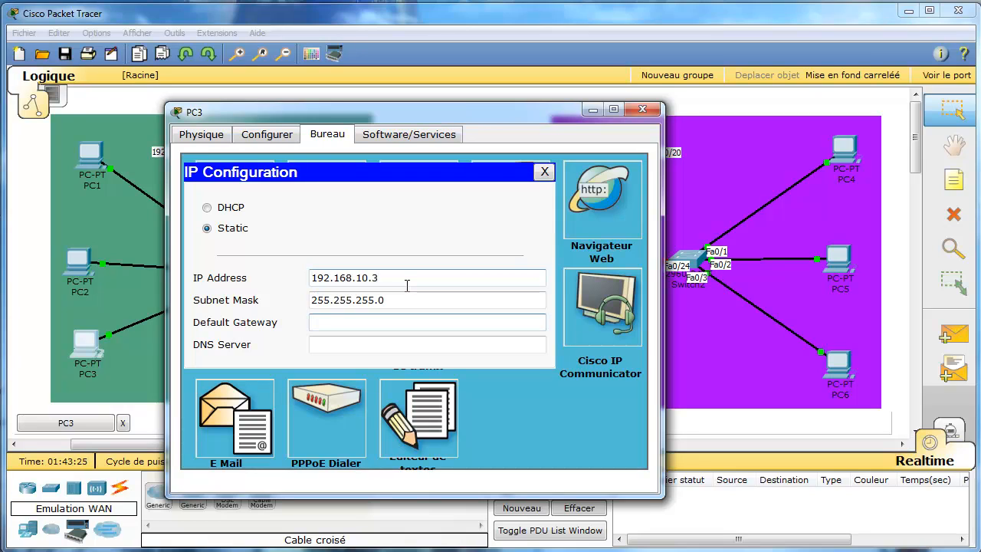
type("192.168.10.254")
key("Tab")
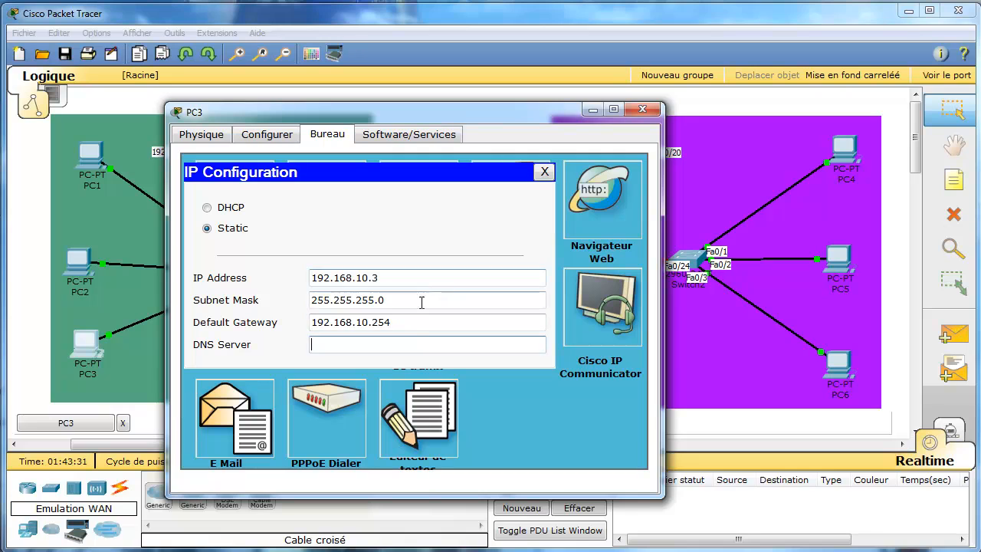
left_click(543, 172)
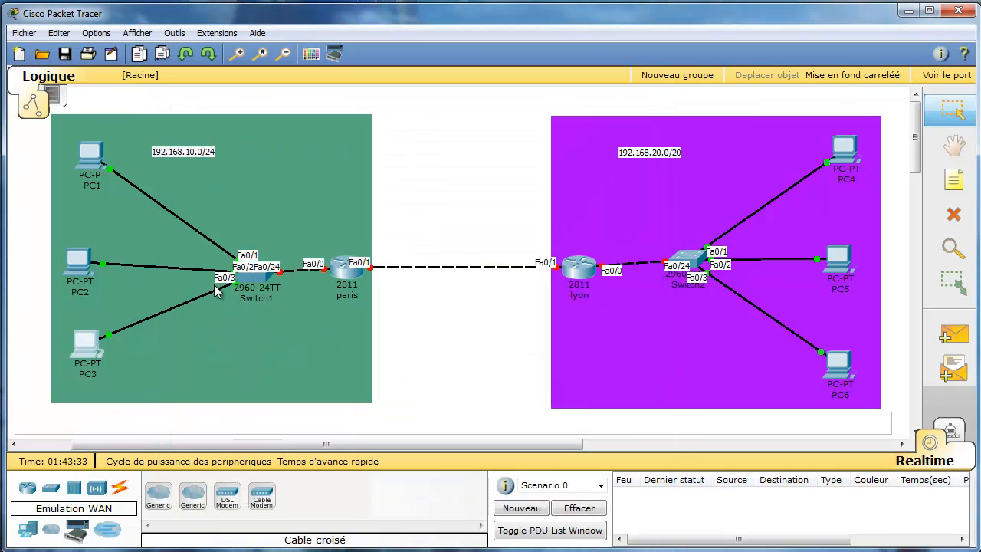
left_click(642, 108)
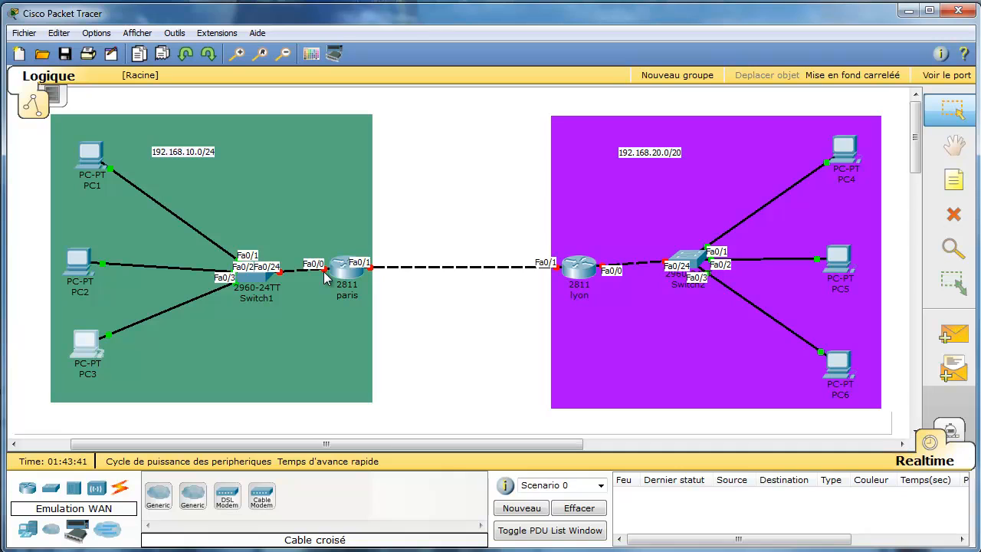
mouse_move(266, 275)
double_click(211, 152)
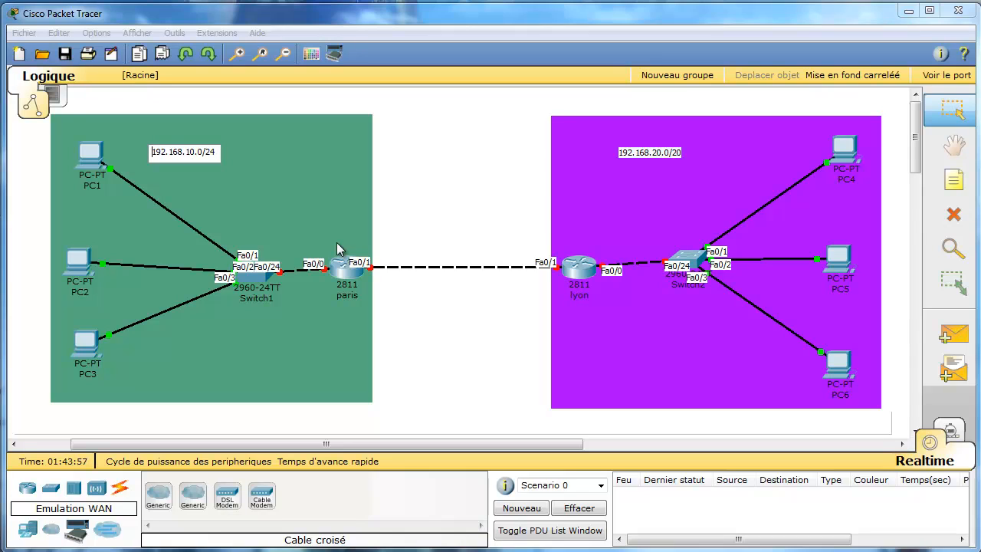
type("@IP")
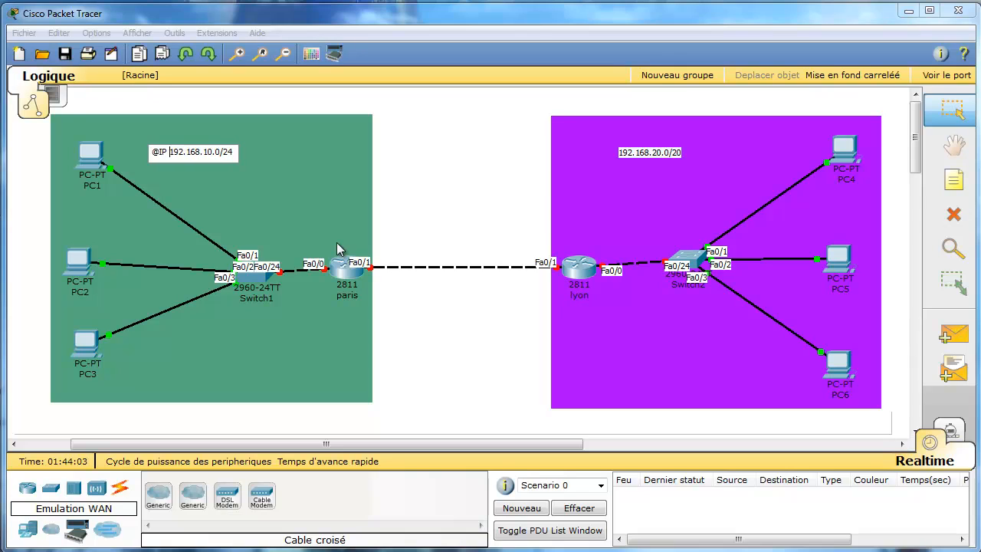
type(" :")
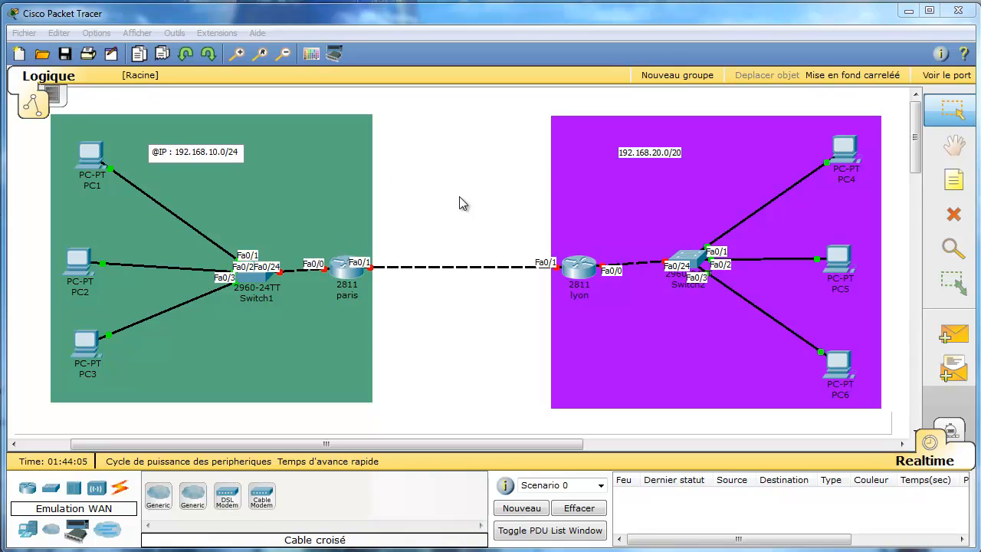
left_click(238, 151)
key("Return")
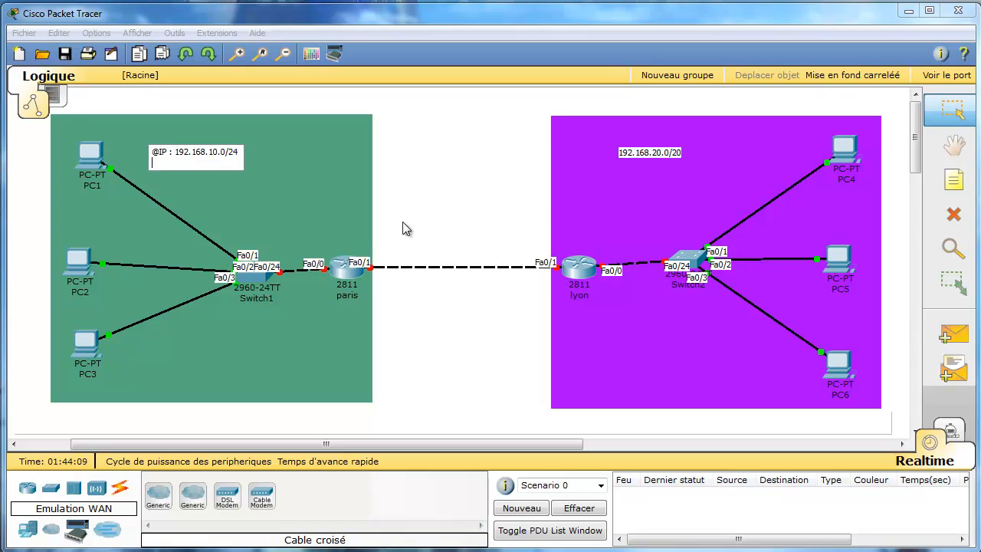
type("passerelle : 192.168.10.254")
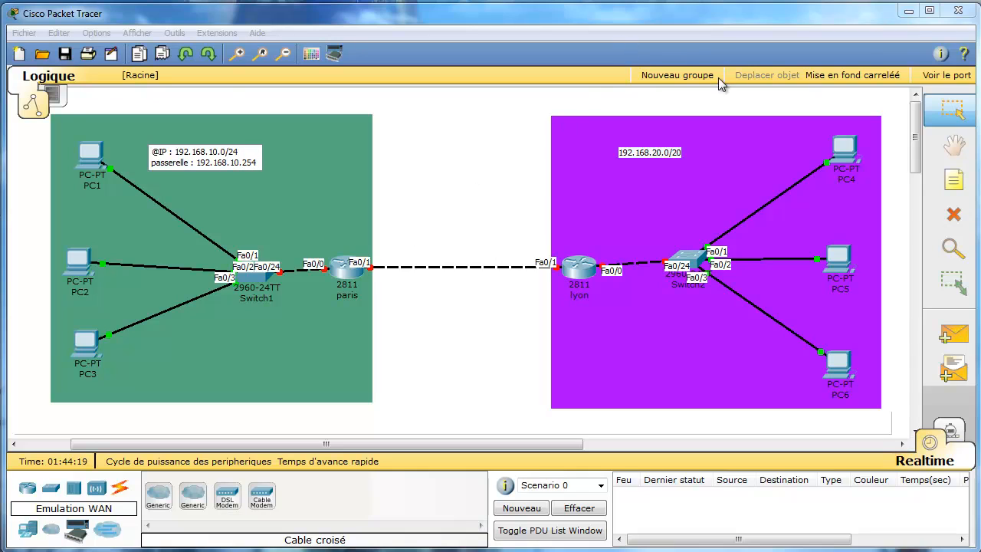
left_click(676, 152)
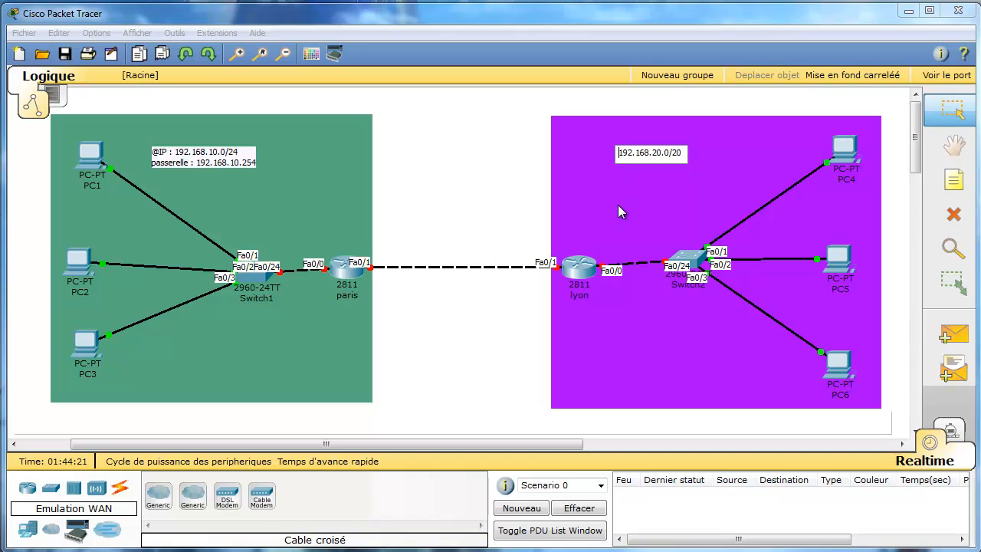
type("@")
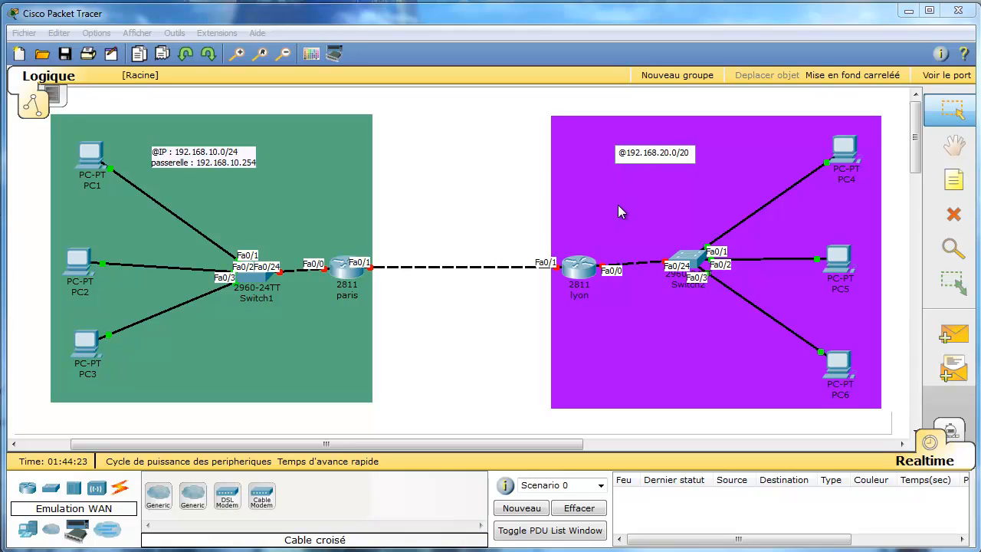
type("IP")
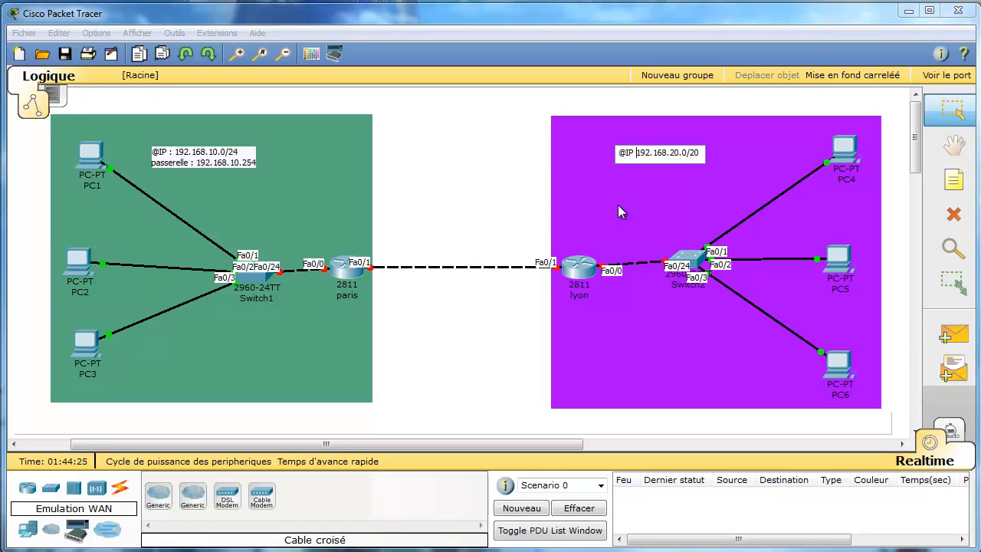
type(" :")
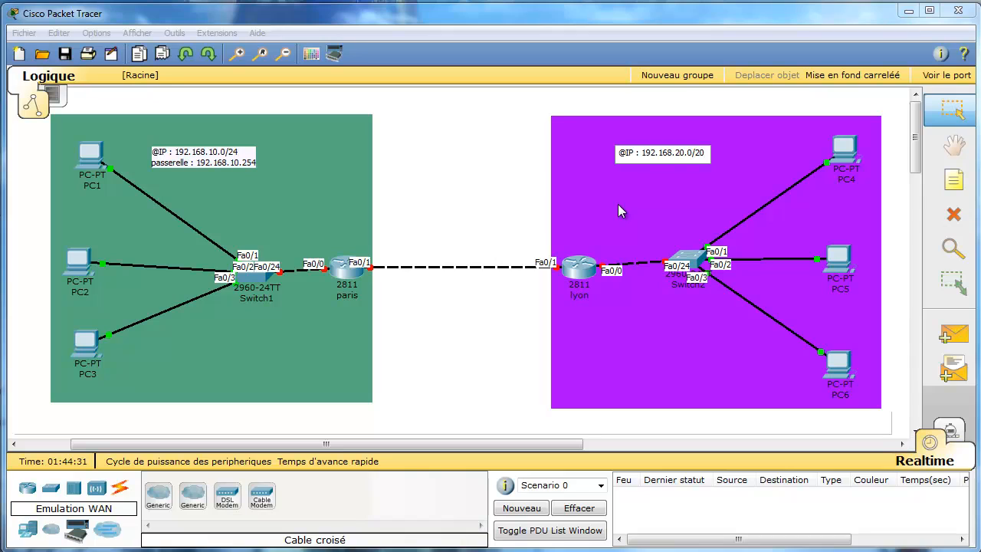
key("Return")
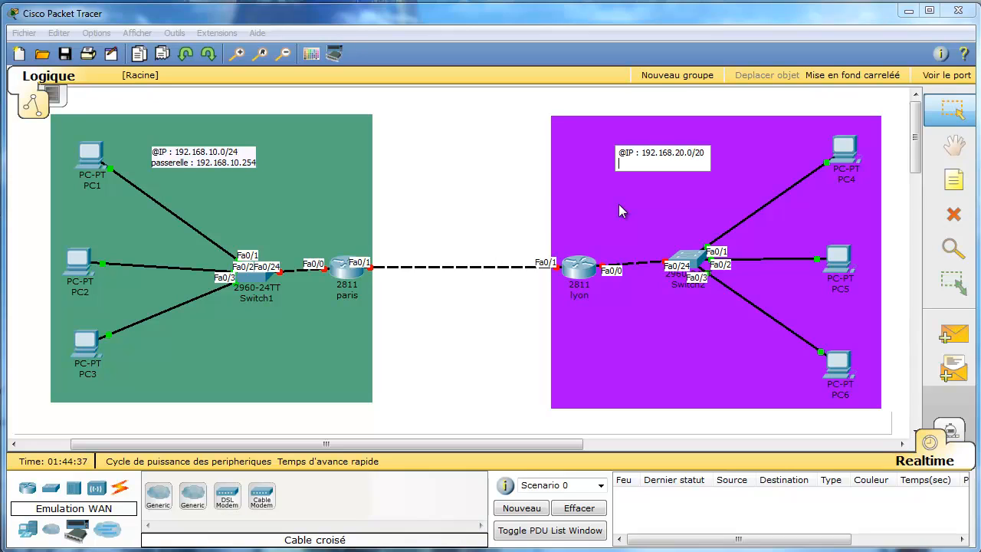
type("passerelle : 192.168.20.254")
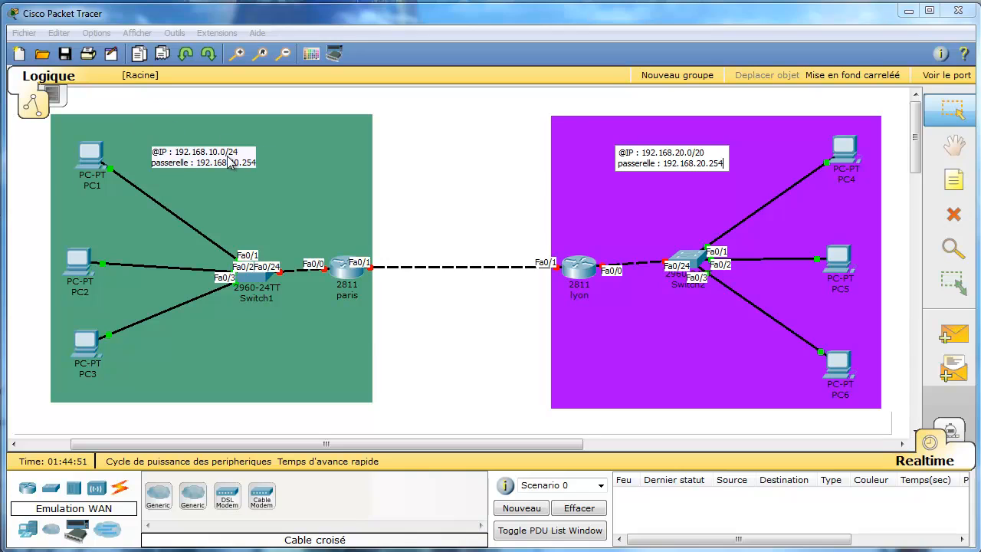
left_click(474, 372)
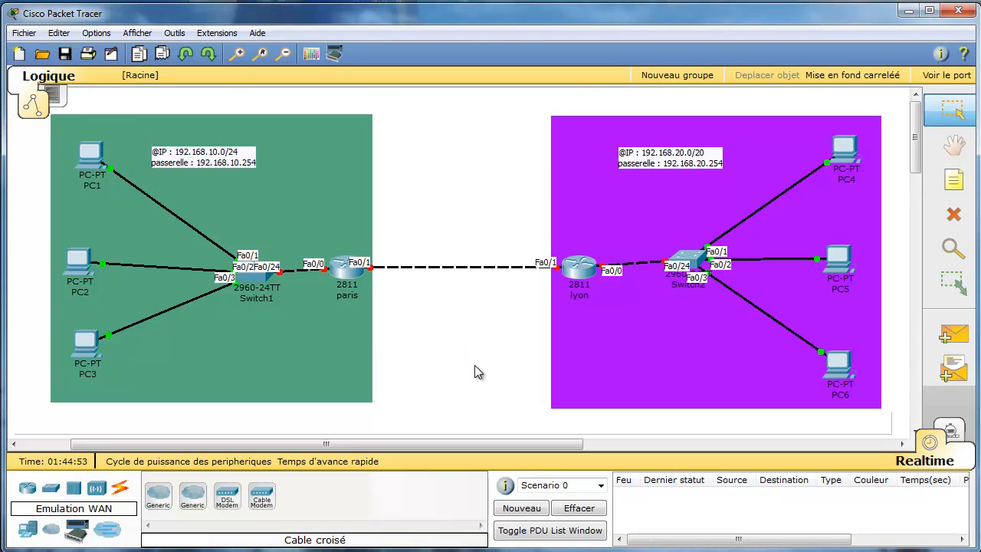
Enter IP 192.168.20.1, auto-filled mask 255.255.255.0 and gateway 192.168.20.254 on PC4, then close it.
left_click(850, 157)
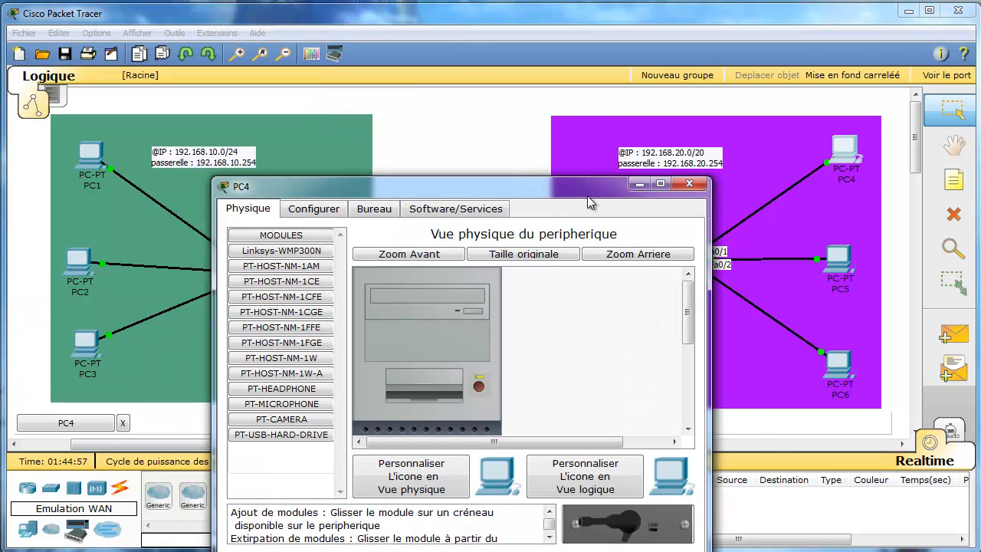
left_click(354, 128)
left_click(264, 192)
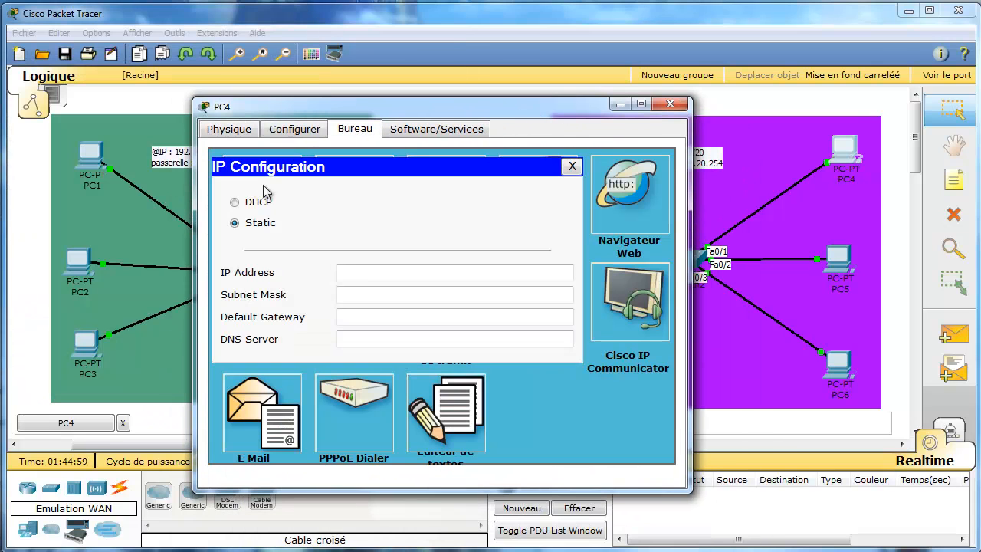
left_click(364, 266)
type("19")
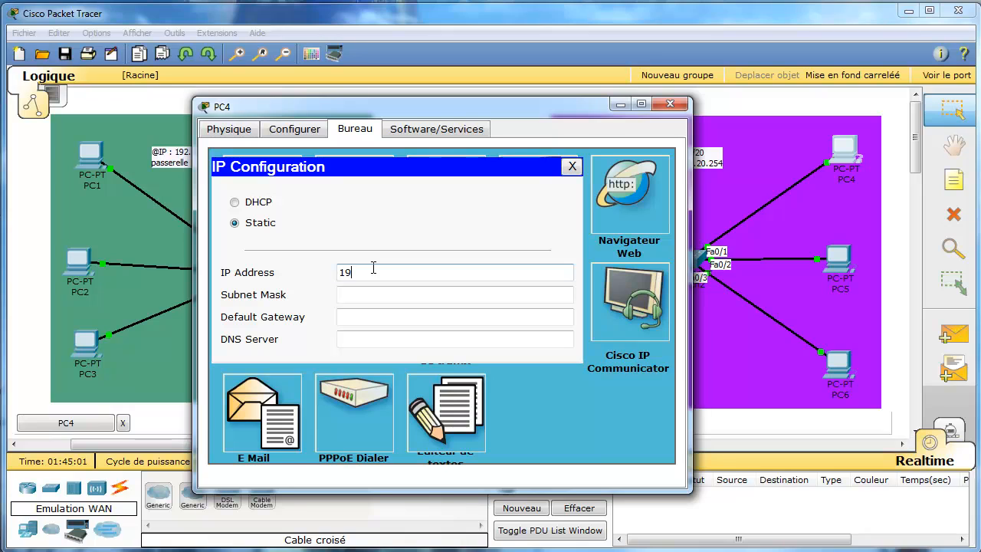
type("2.168.20.1")
key("Tab")
key("Tab")
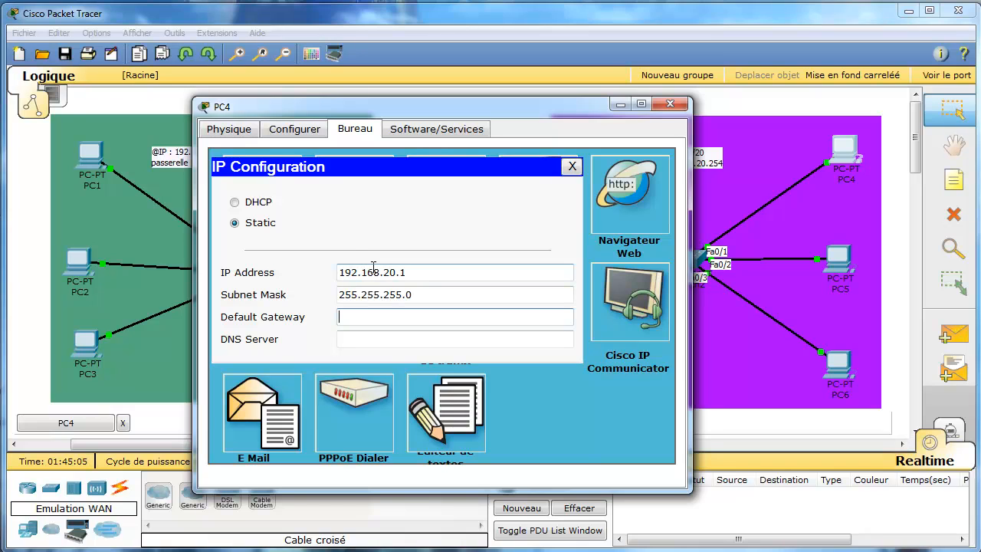
type("192.168.20.254")
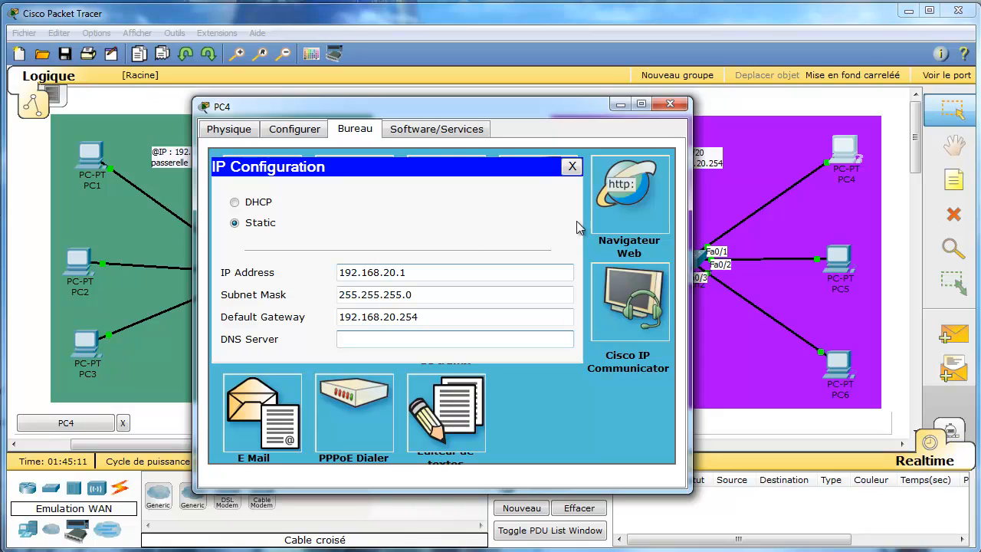
left_click(571, 166)
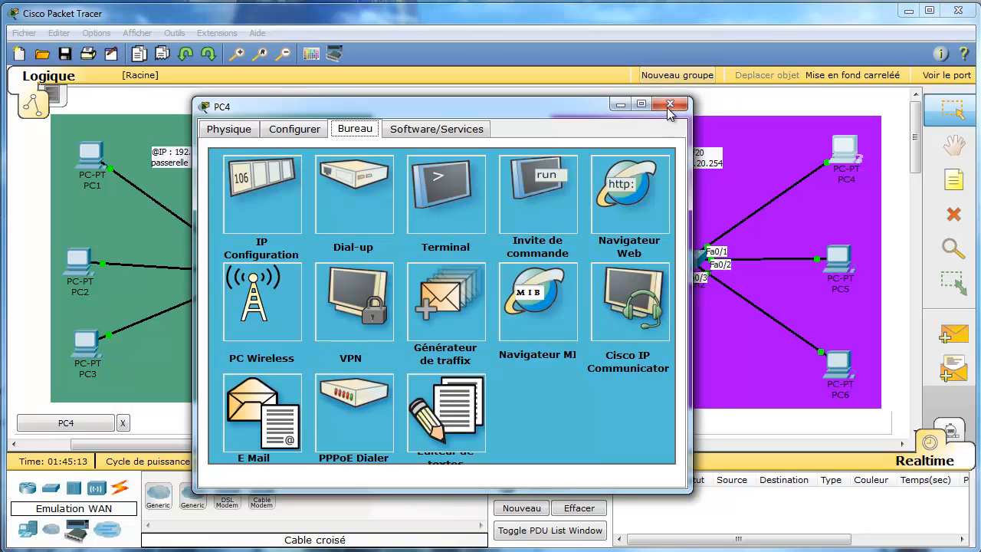
left_click(669, 105)
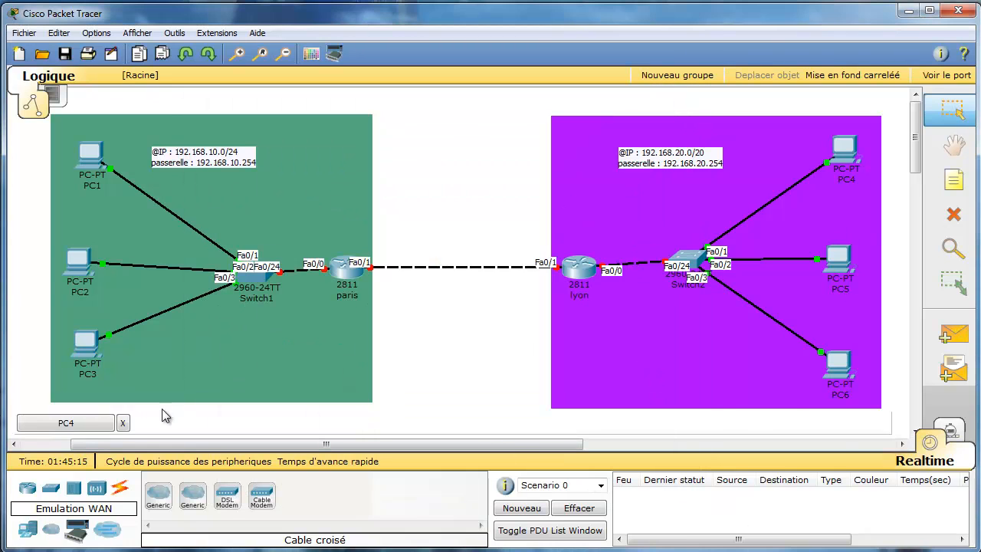
left_click(122, 423)
left_click(950, 335)
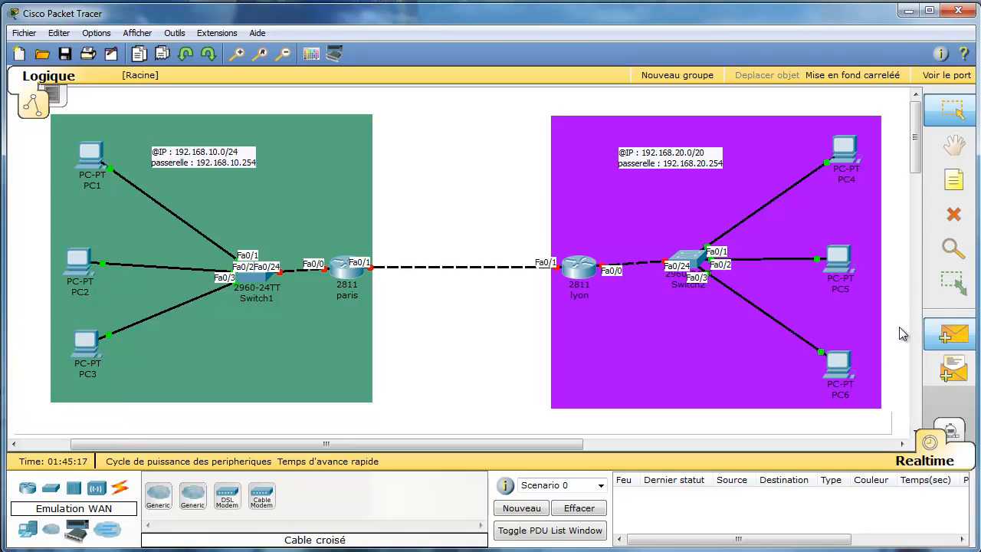
left_click(90, 153)
left_click(80, 267)
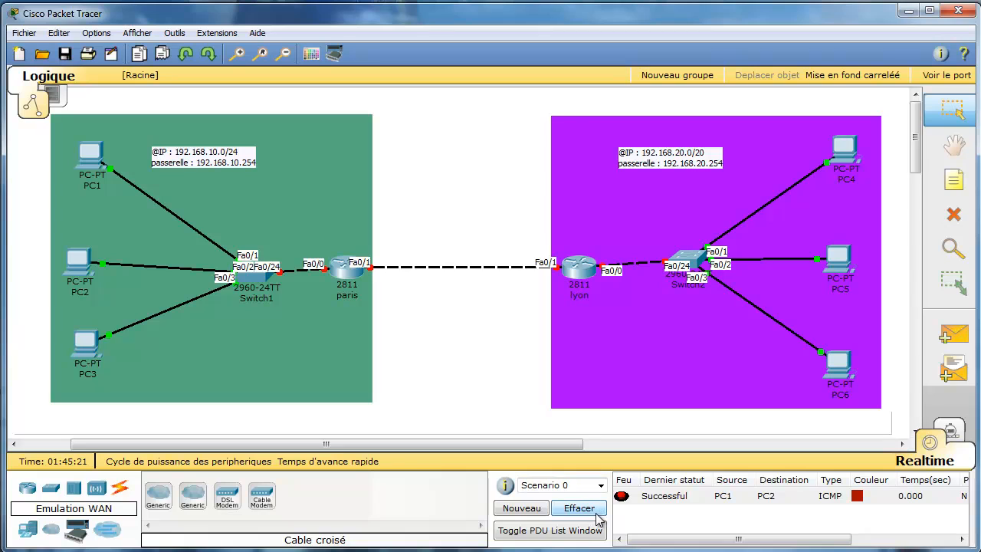
left_click(949, 335)
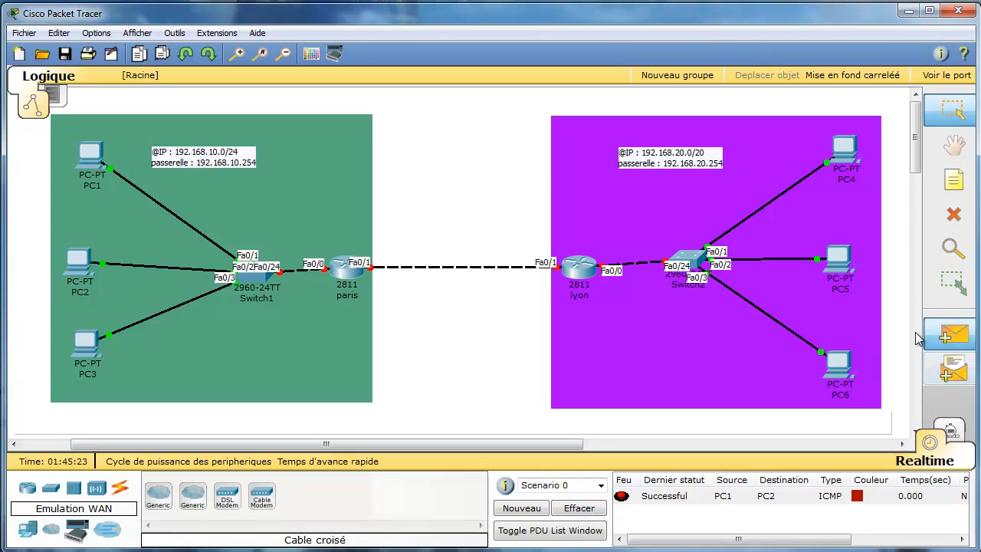
left_click(89, 279)
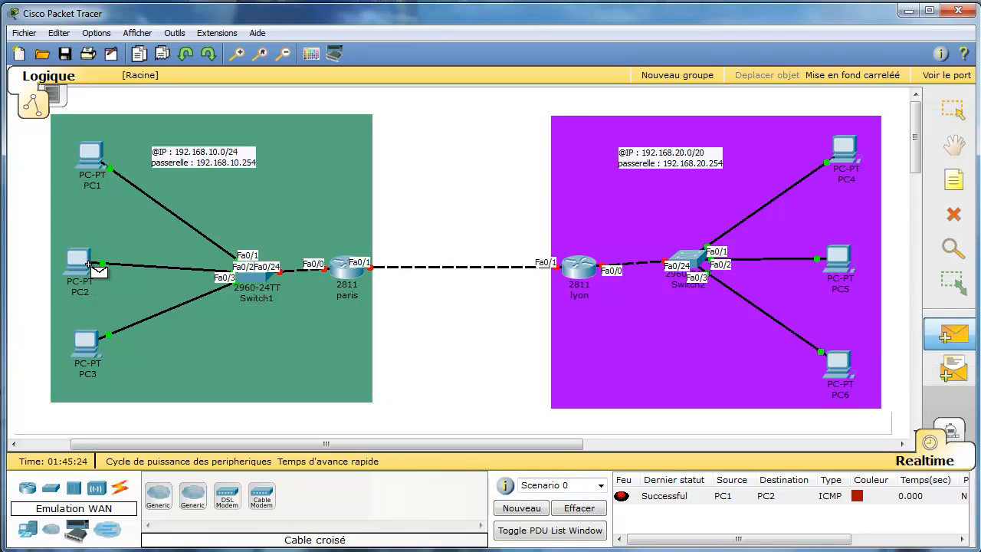
left_click(346, 273)
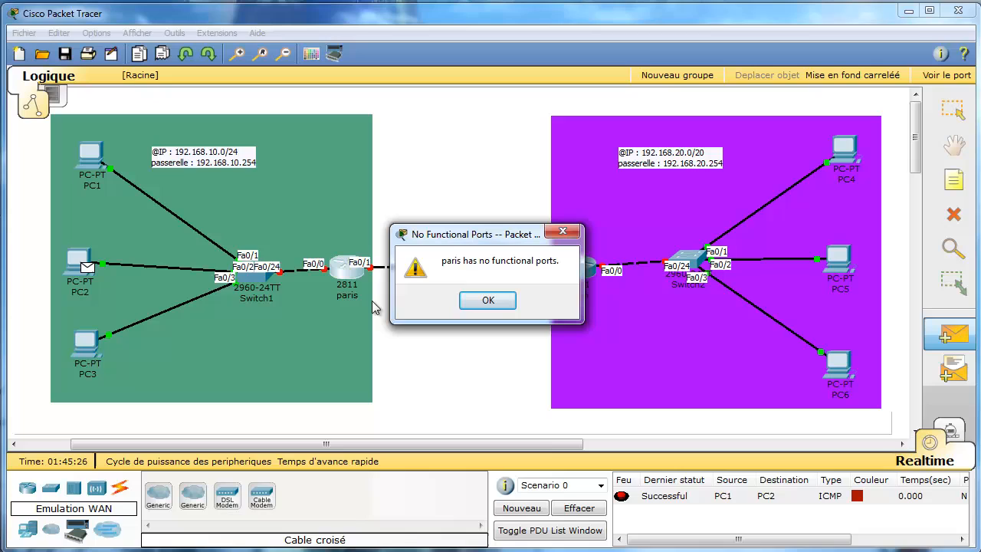
left_click(488, 301)
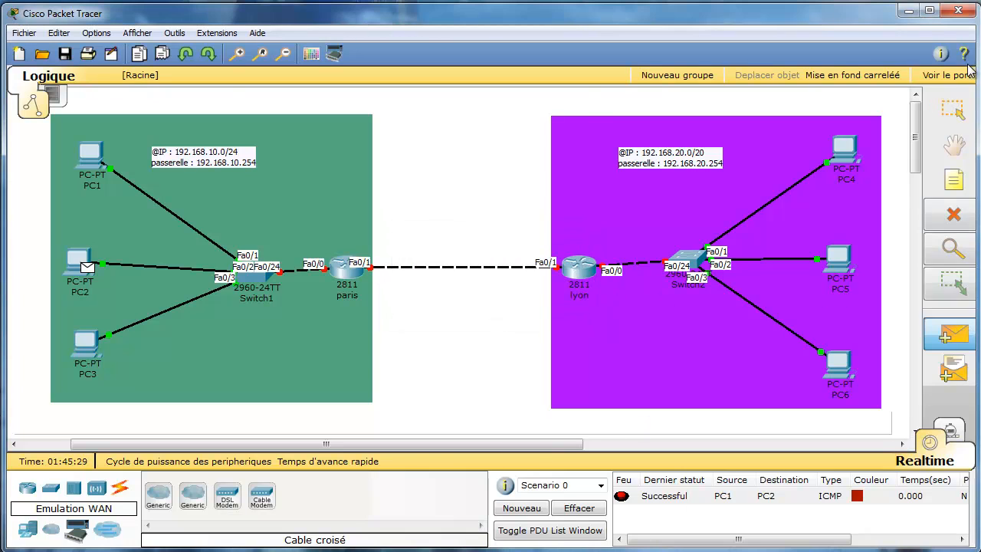
left_click(960, 113)
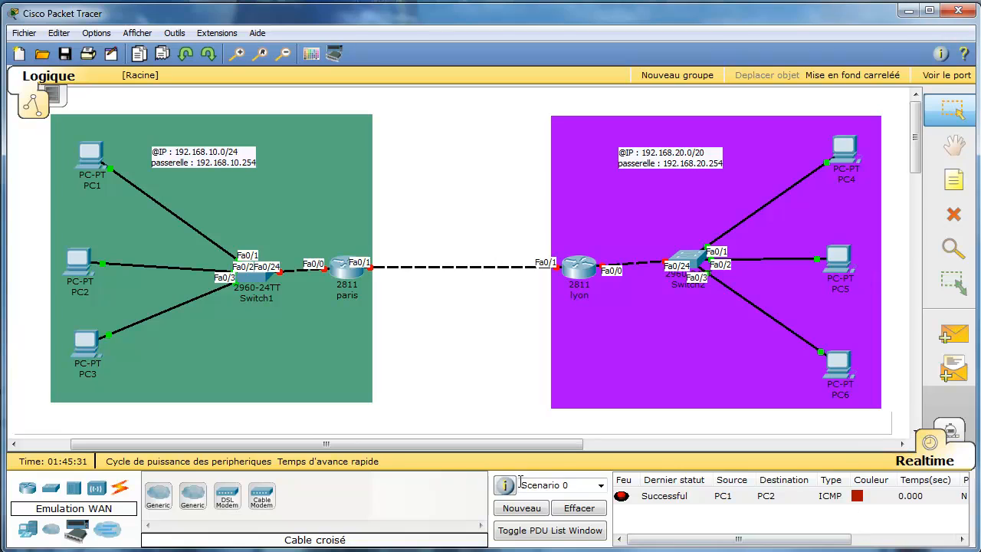
left_click(578, 512)
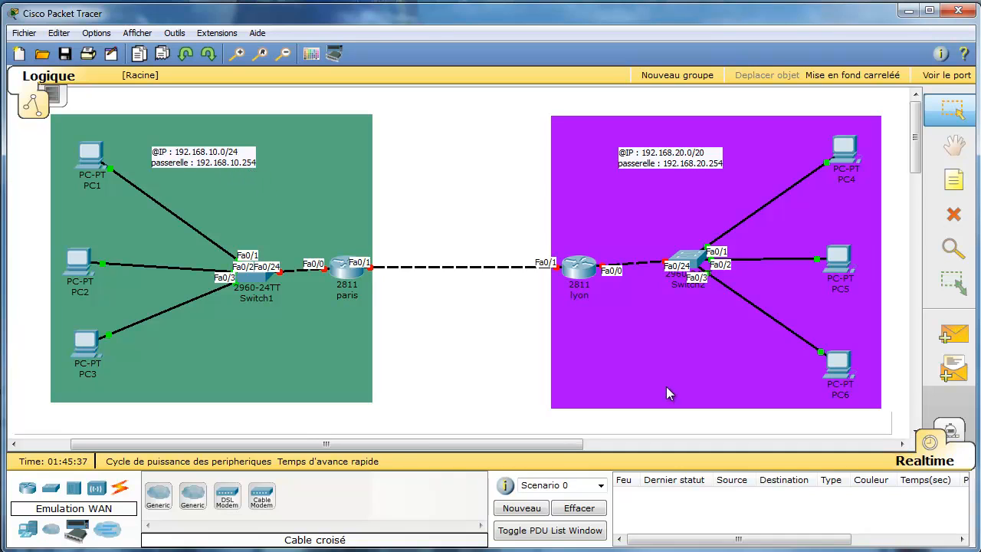
Reopen and close PC4's window, then open PC5's device settings window.
left_click(847, 161)
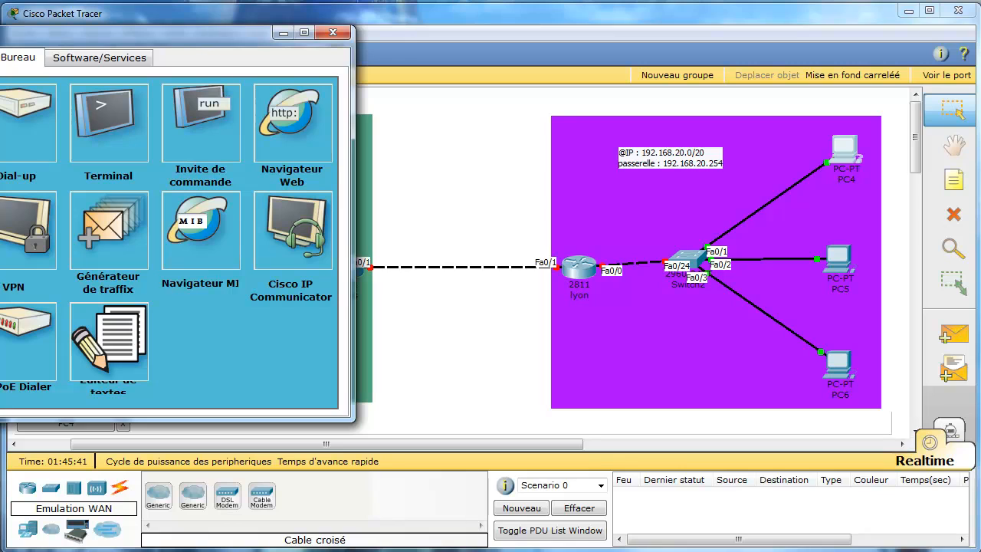
left_click(335, 20)
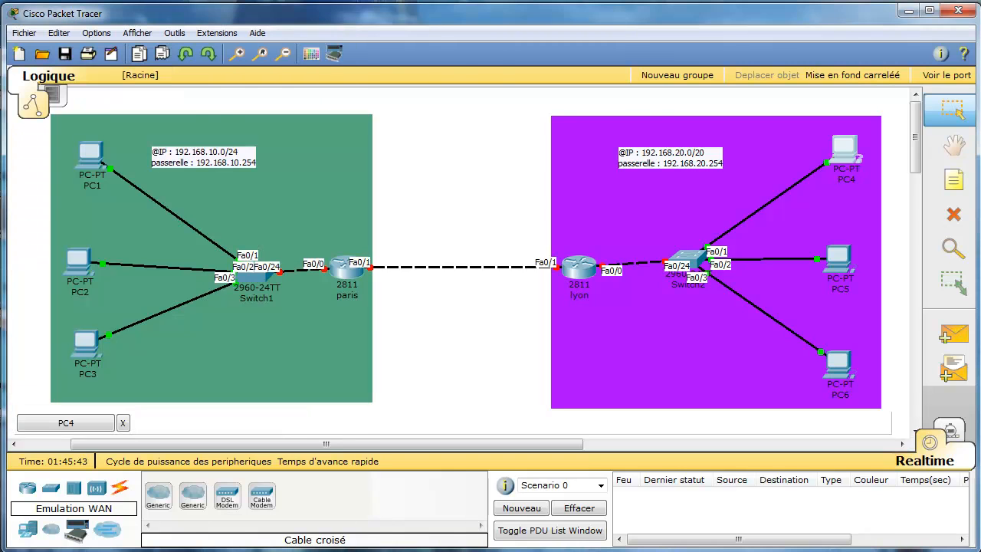
key("alt+Tab")
left_click(333, 32)
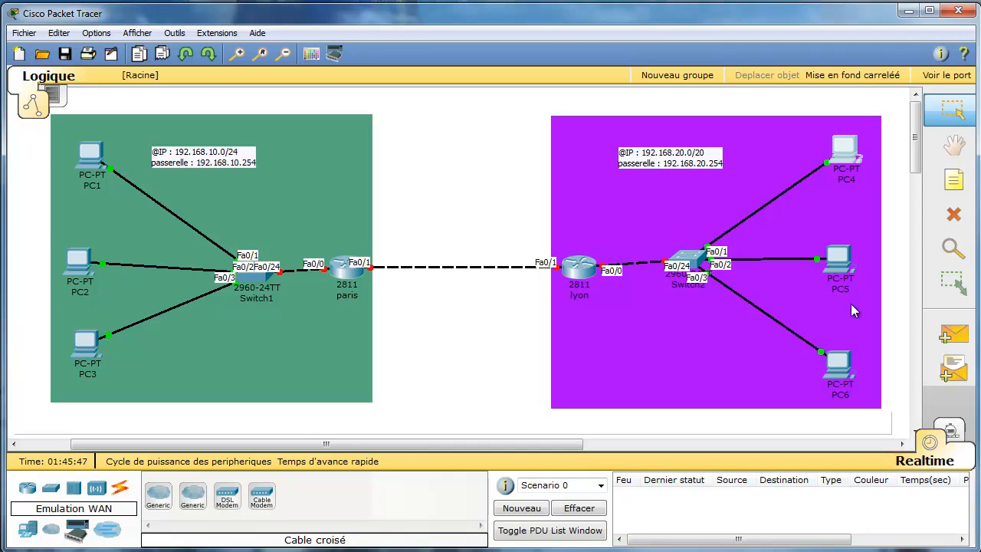
left_click(838, 257)
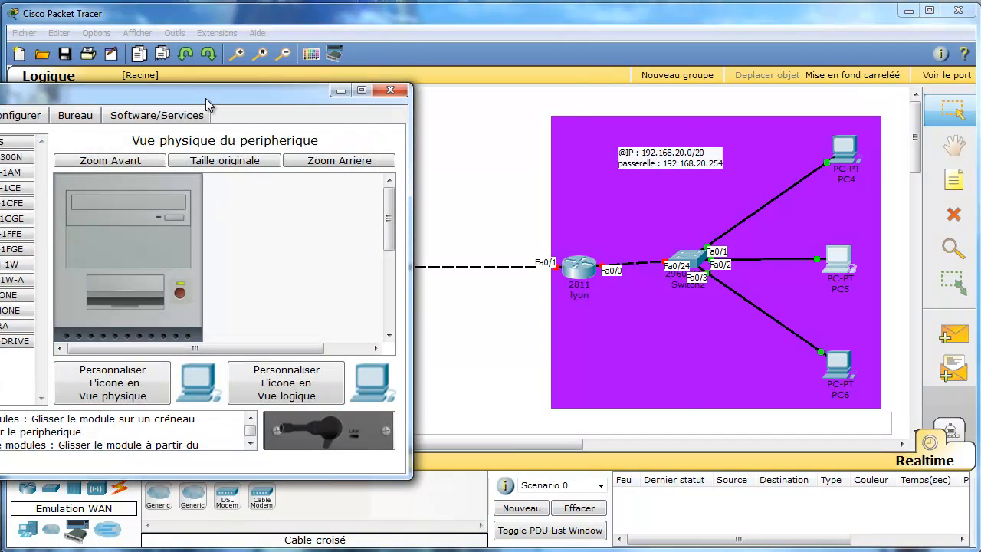
Enter PC5's IP 192.168.20.5 with auto-filled mask 255.255.255.0 and gateway 192.168.20.254, then close its windows.
left_click_drag(205, 98, 464, 93)
left_click(335, 125)
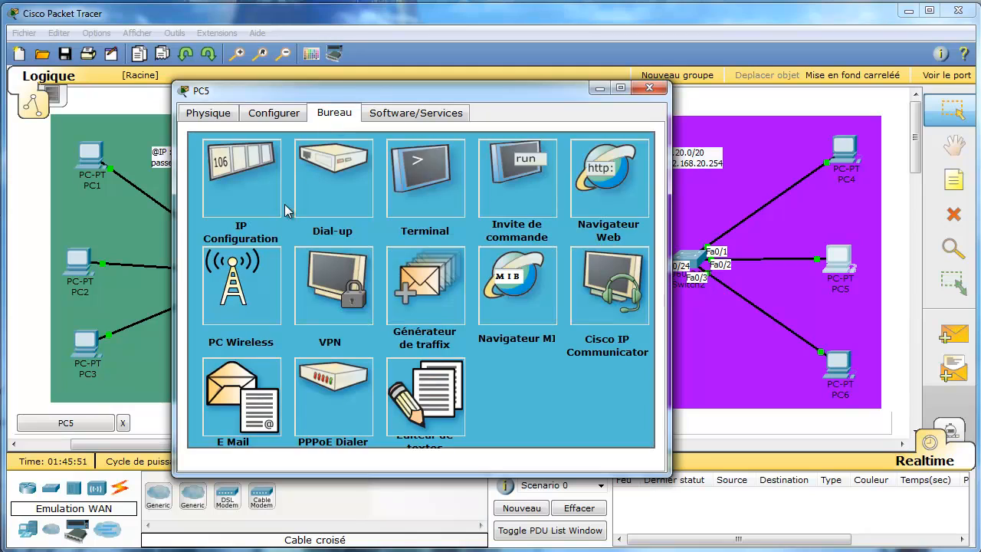
left_click(265, 190)
left_click(339, 257)
type("192.168.")
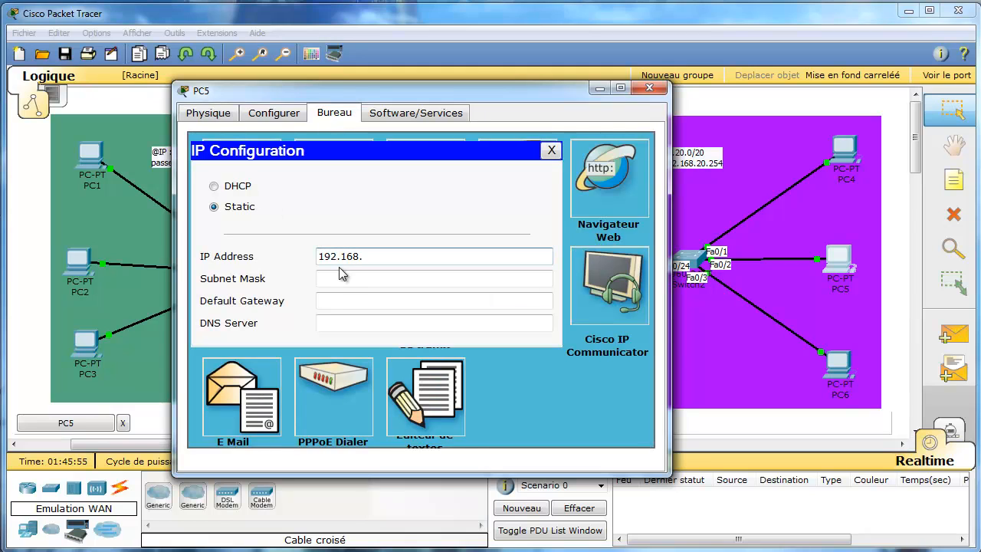
type("20.5")
key("Tab")
left_click(368, 300)
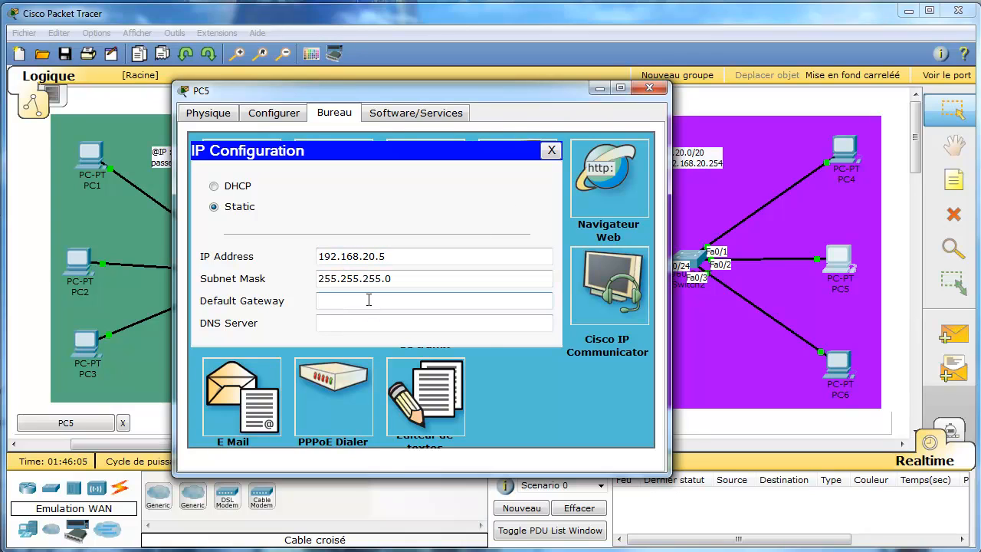
type("192.168.20.254")
key("Tab")
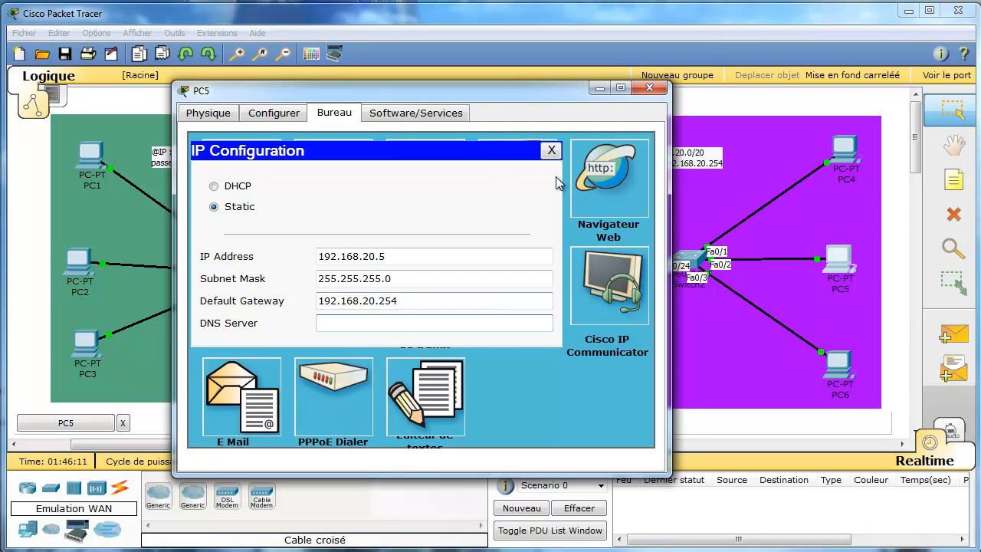
left_click(552, 151)
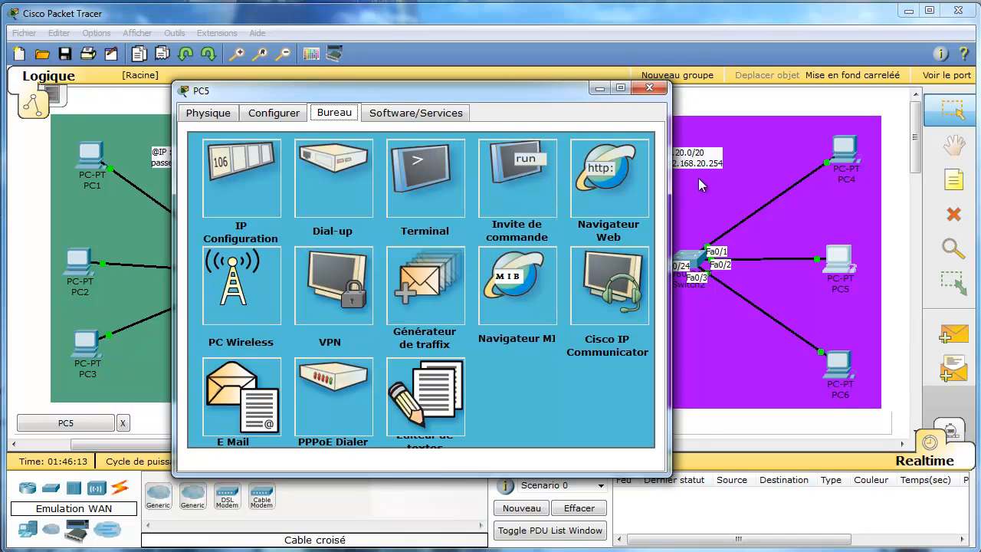
left_click(649, 89)
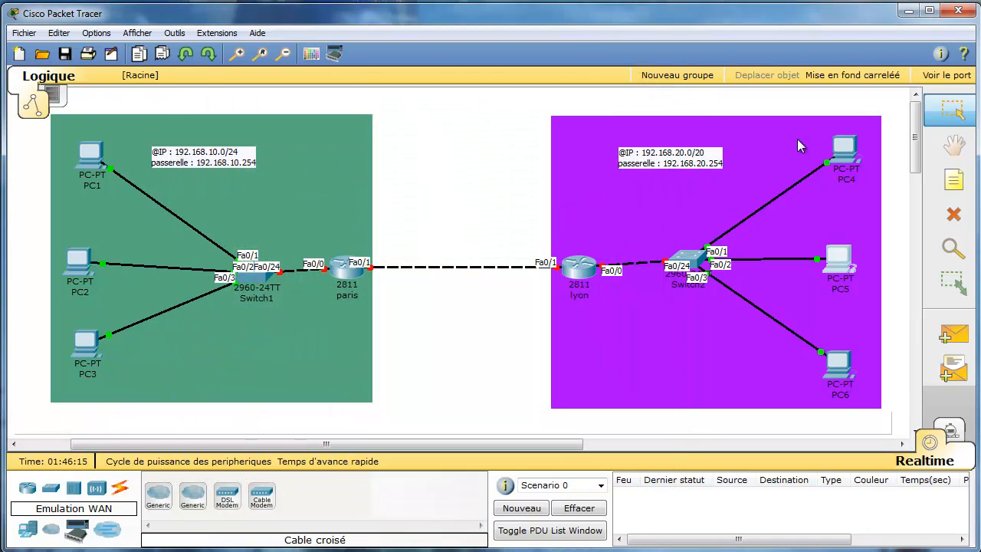
Reopen PC5's device window and centre it on screen.
mouse_move(848, 162)
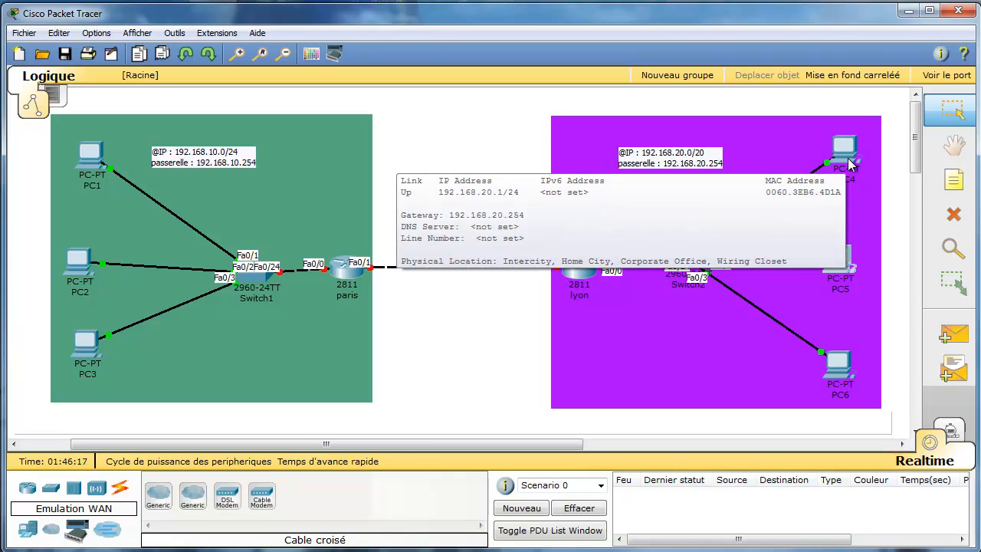
left_click(846, 282)
left_click(849, 265)
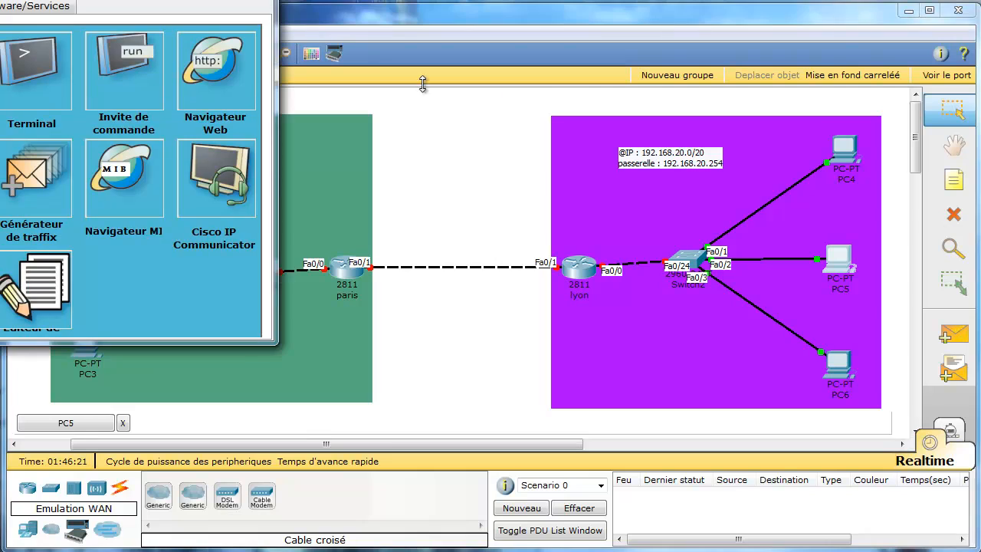
left_click_drag(61, 2, 486, 78)
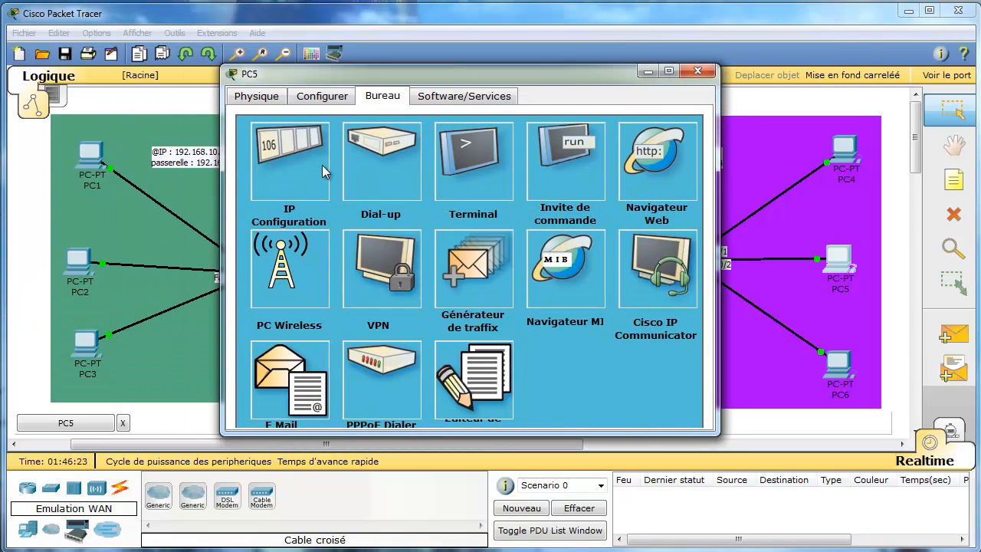
Correct PC5's IP address to 192.168.20.2, close its windows, and bring up PC6.
left_click(322, 165)
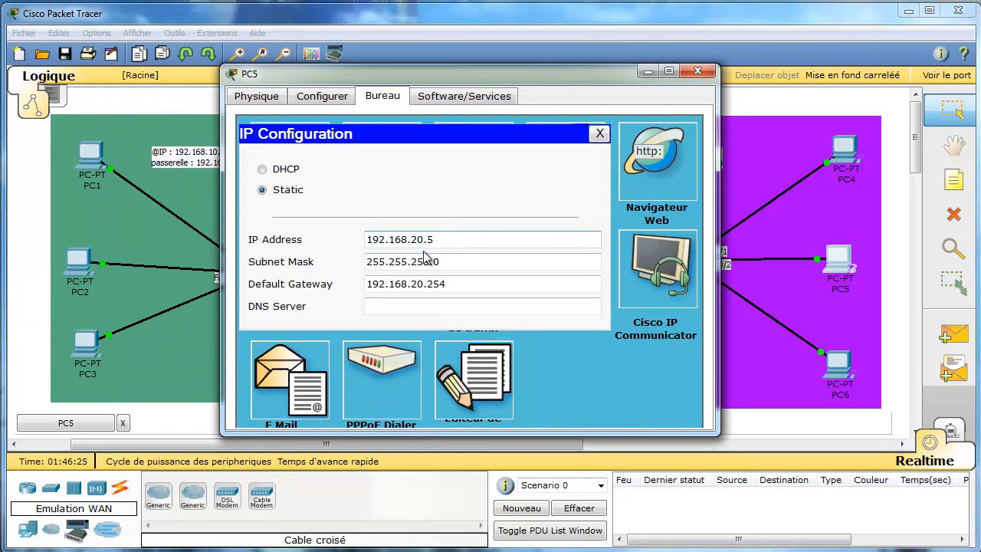
key("BackSpace")
type("1")
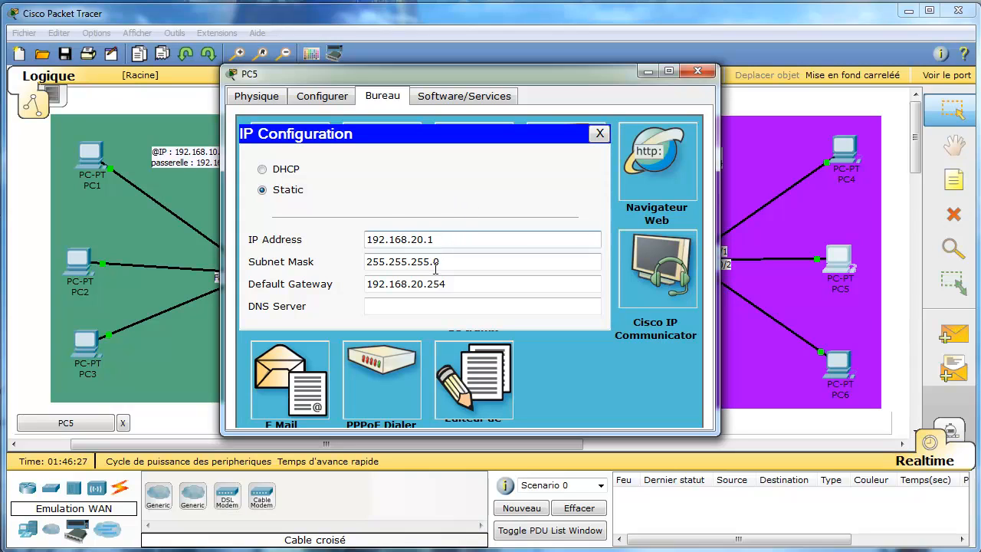
key("BackSpace")
key("Tab")
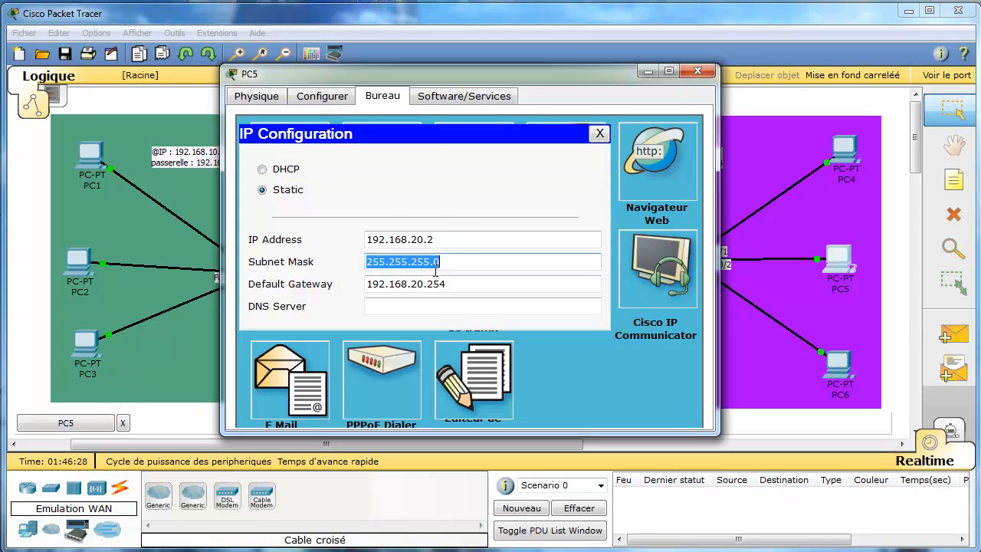
left_click(600, 133)
left_click(697, 70)
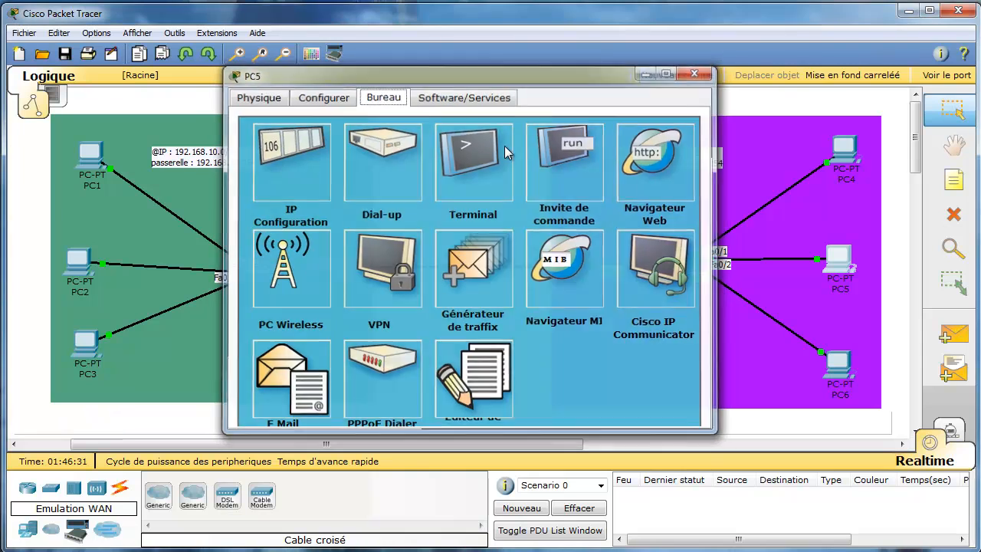
left_click(842, 367)
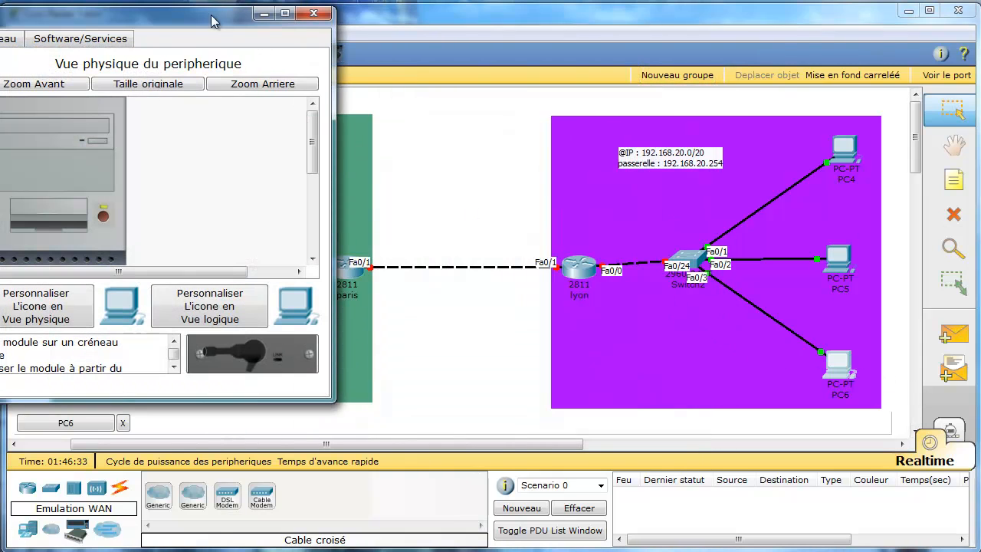
Set PC6 to 192.168.20.3, mask 255.255.255.0, gateway 192.168.20.254, and close its windows.
left_click_drag(180, 24, 661, 159)
left_click(492, 168)
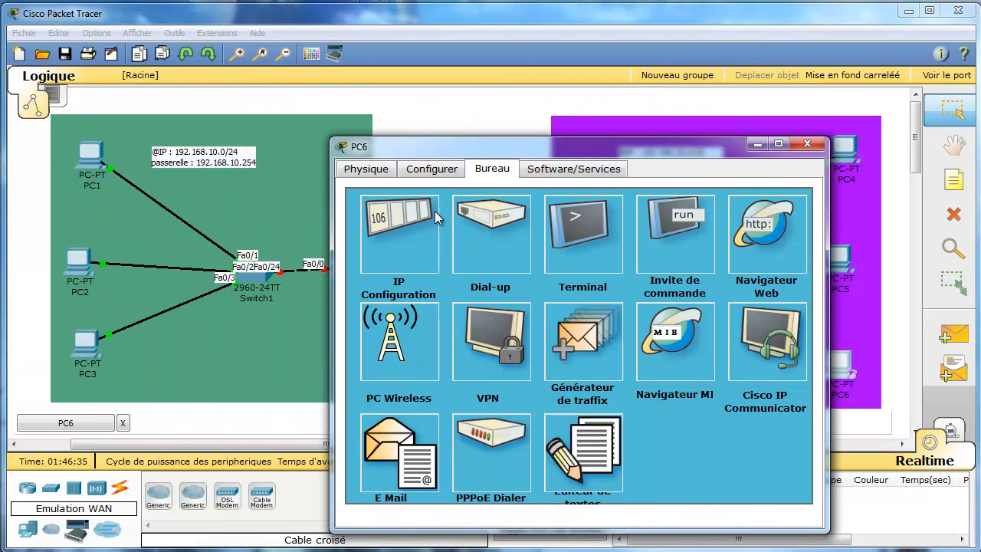
left_click(388, 227)
left_click(536, 313)
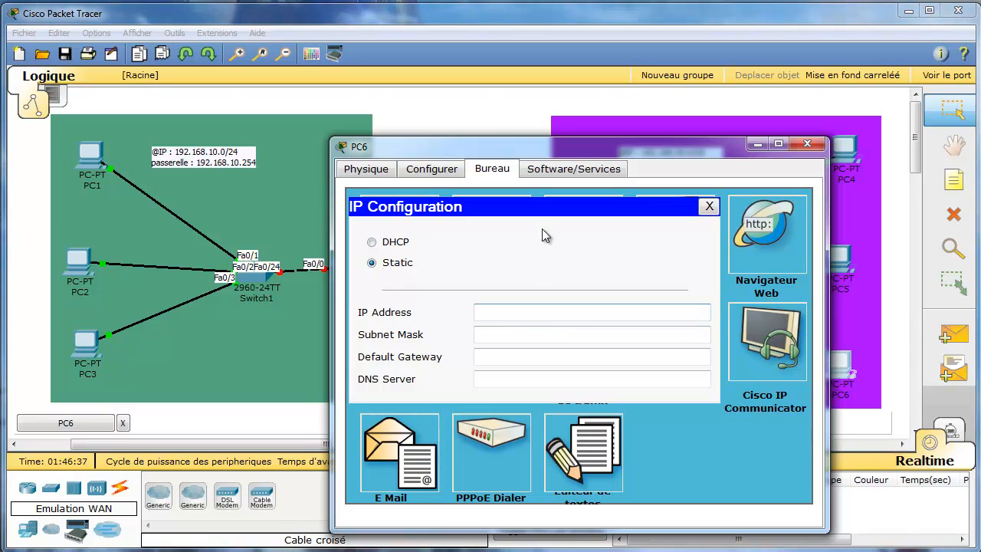
type("192.168.")
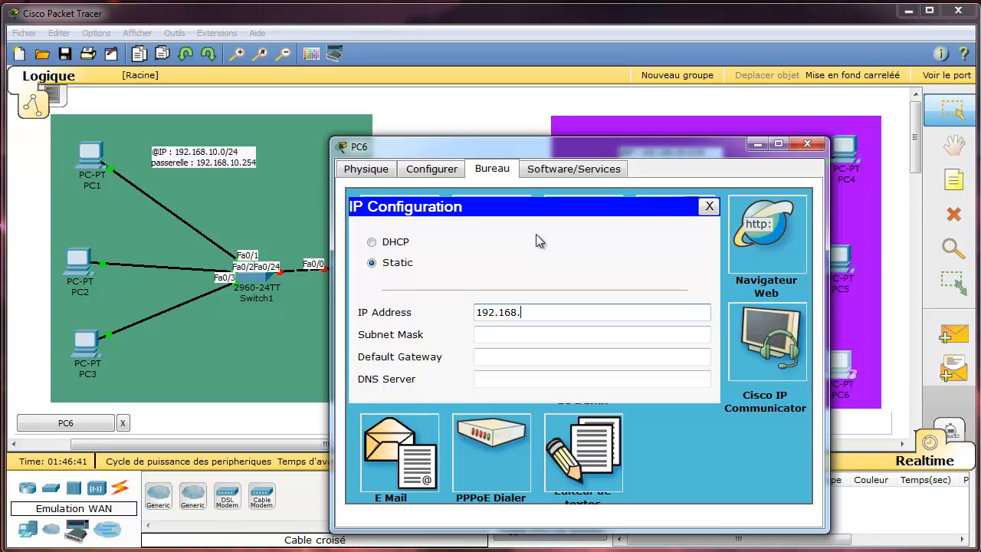
type("20.3")
key("Tab")
key("Tab")
type("1")
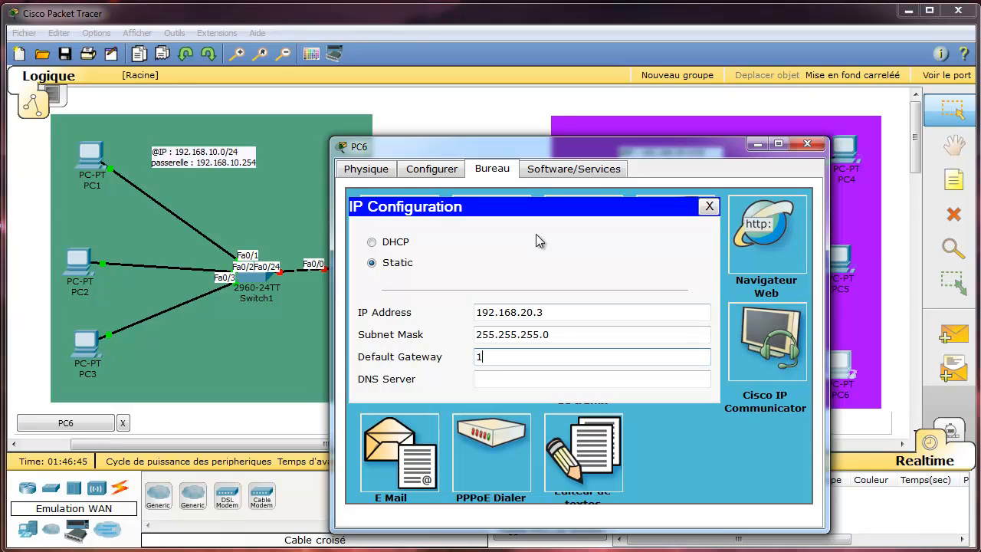
type("92.168.20.254")
left_click(708, 207)
left_click(807, 144)
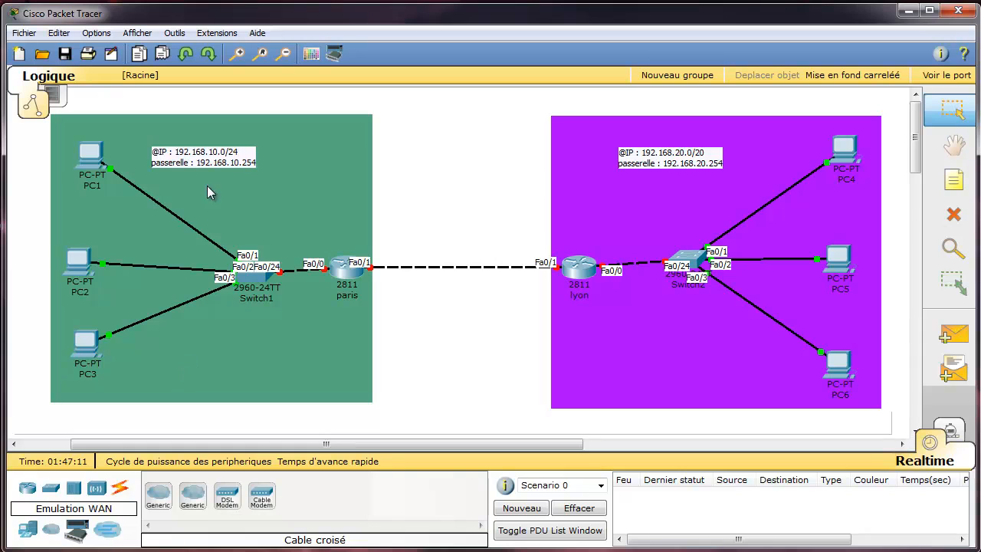
Add an 'Entreprise A' first line to the green zone's address note.
double_click(154, 153)
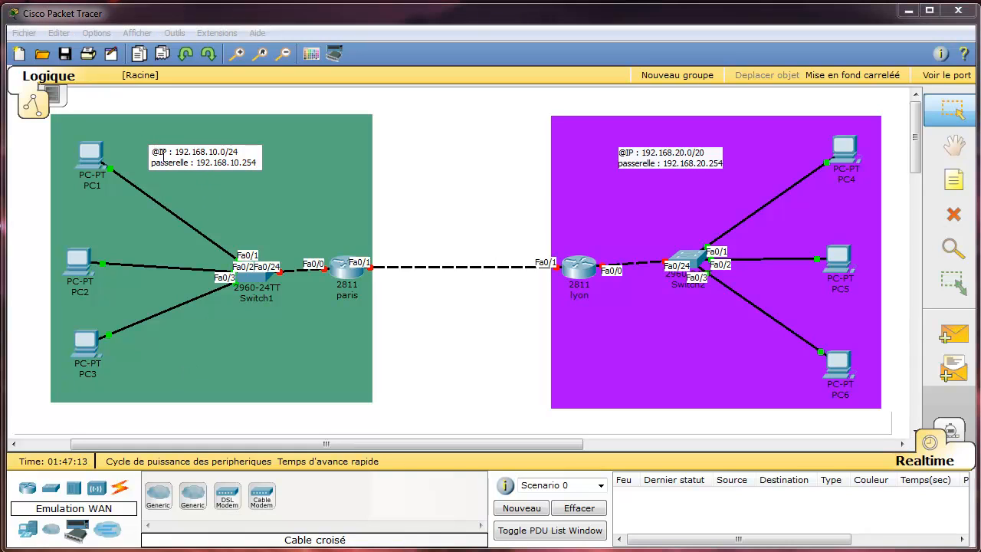
key("Return")
type("Entris")
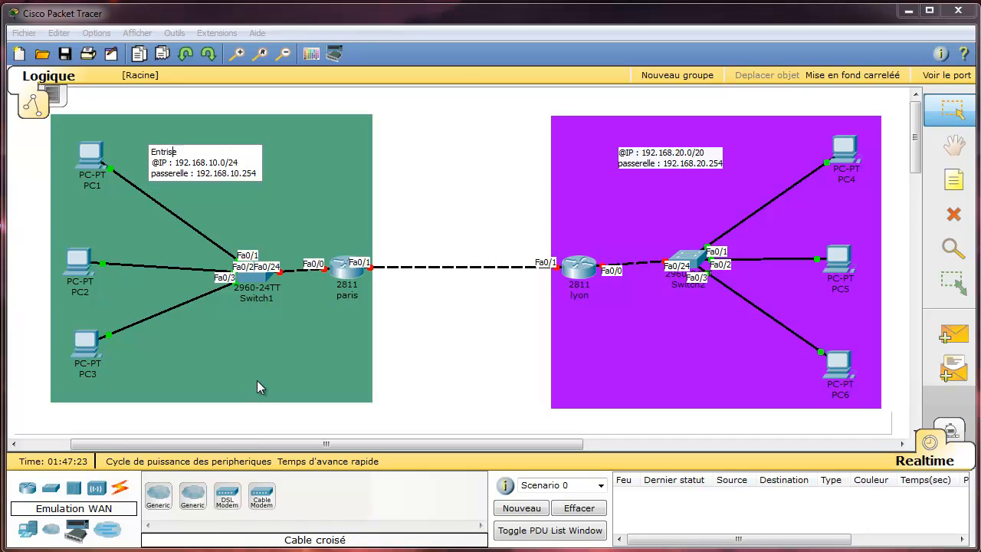
type("epr")
Add an 'Entreprise B' first line to the purple zone's address note.
left_click(621, 151)
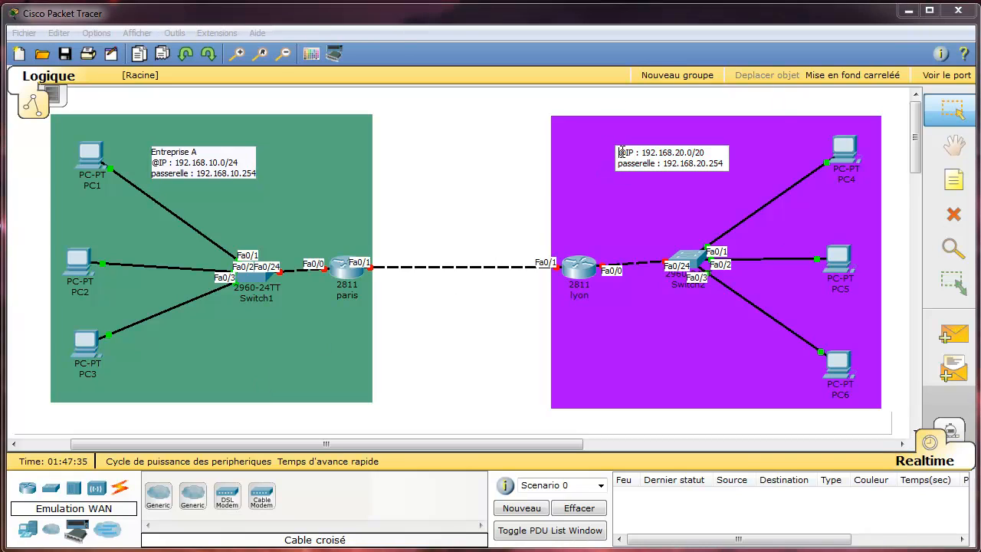
type("Entrep")
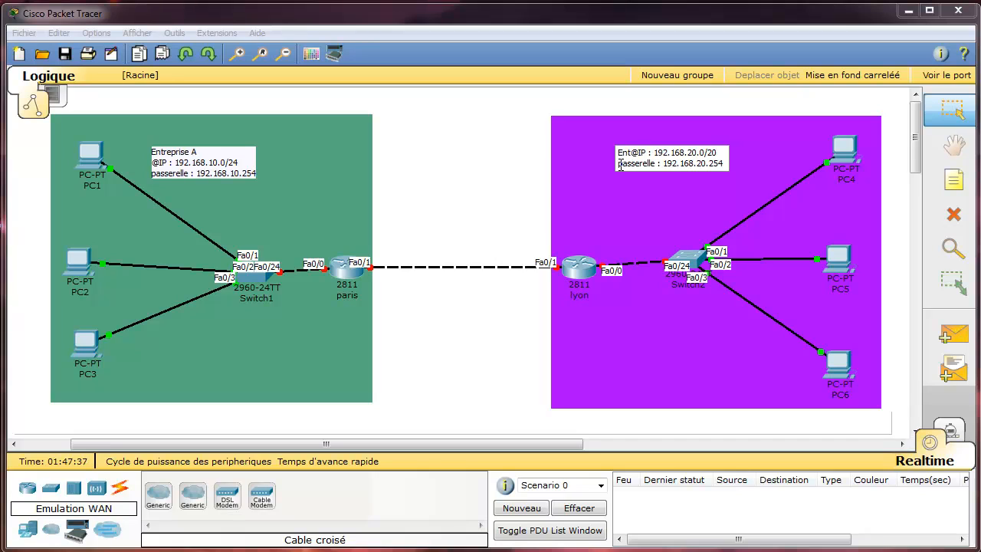
type("rise")
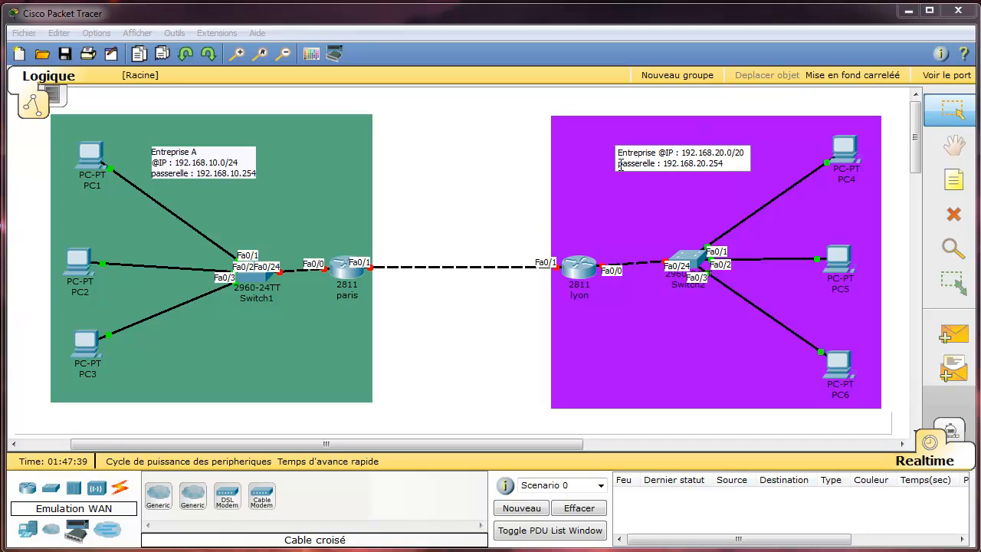
key("Return")
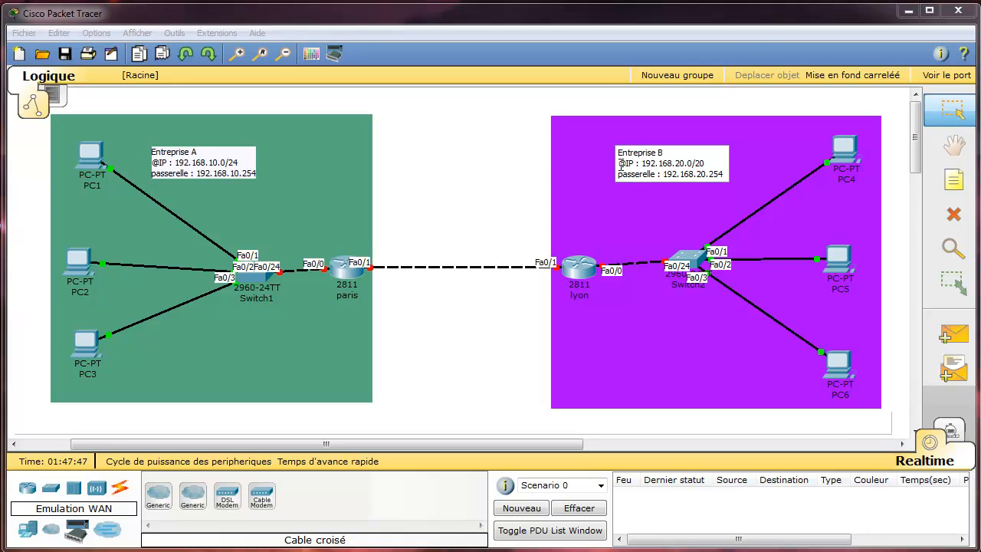
left_click(454, 340)
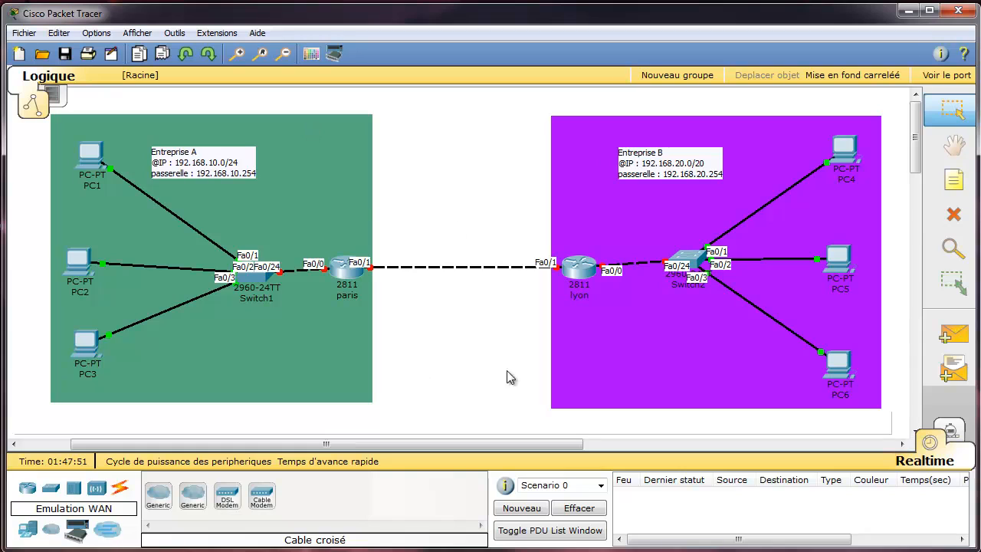
left_click(953, 180)
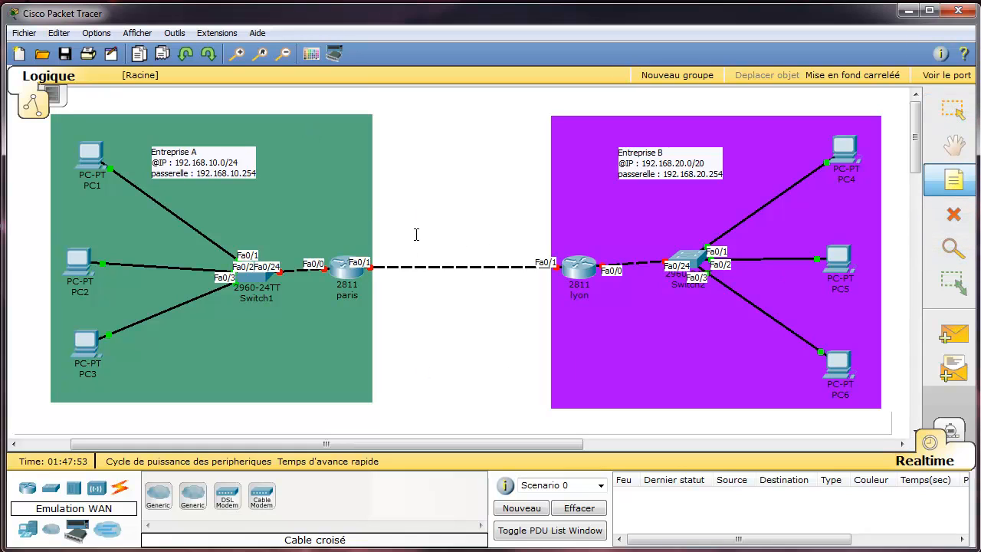
left_click(415, 233)
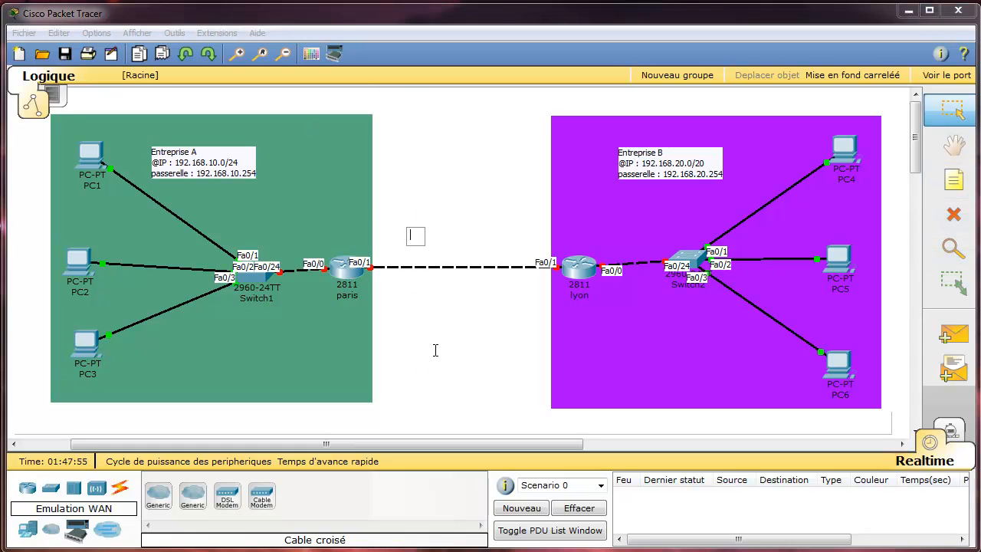
type("@Ip")
key("BackSpace")
type("P : 10.")
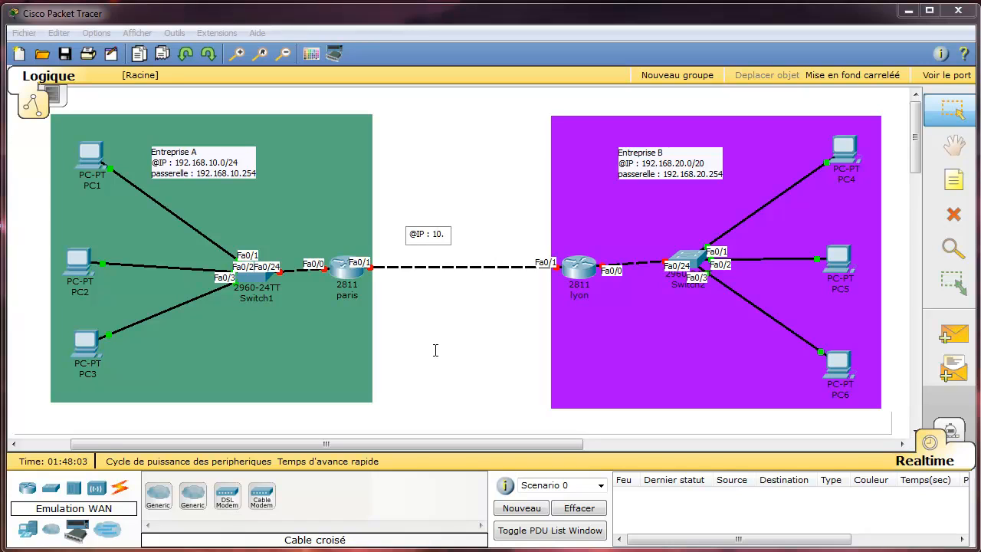
type("0.0.0/8")
left_click(483, 373)
left_click_drag(455, 242, 462, 253)
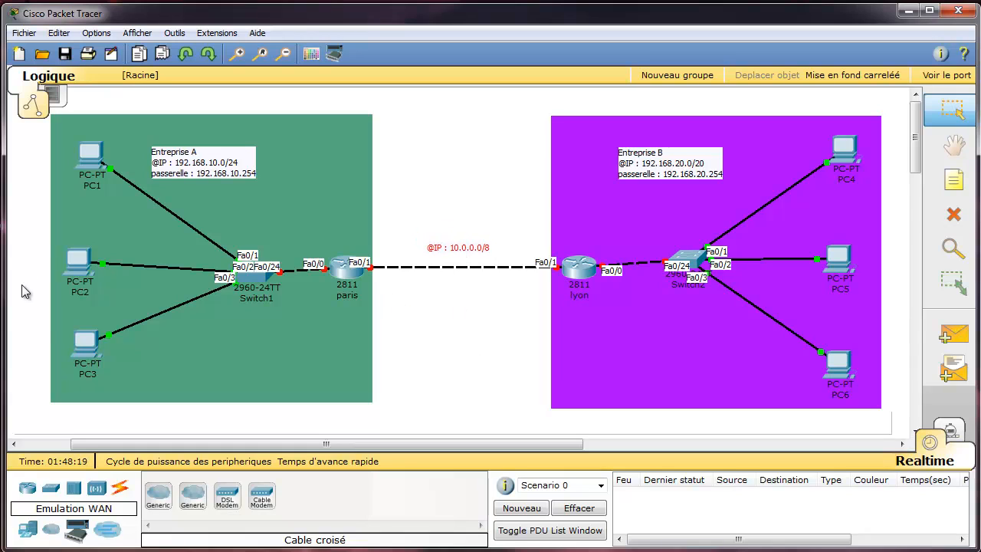
Start a new note between the zones, typing '192.16'.
left_click(953, 179)
left_click(391, 154)
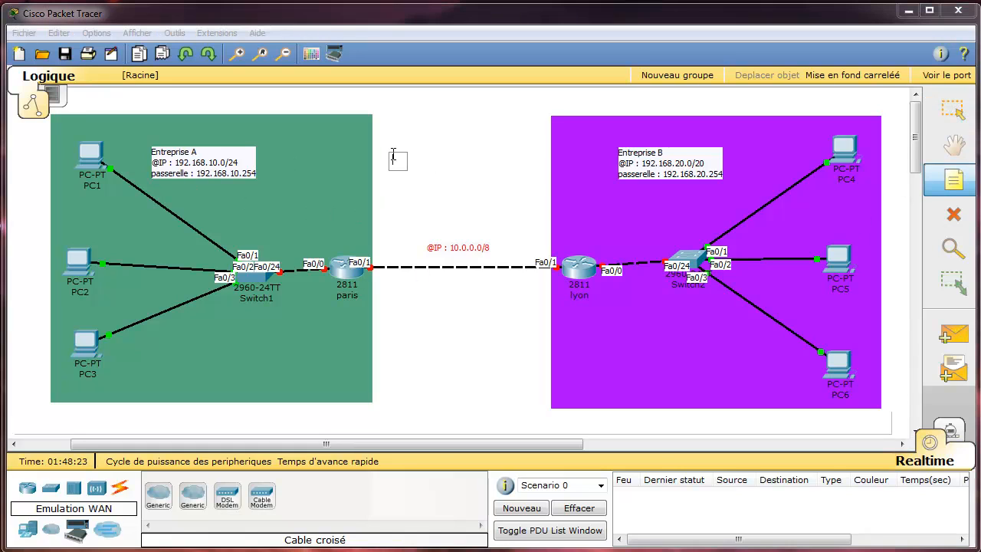
type("192.168")
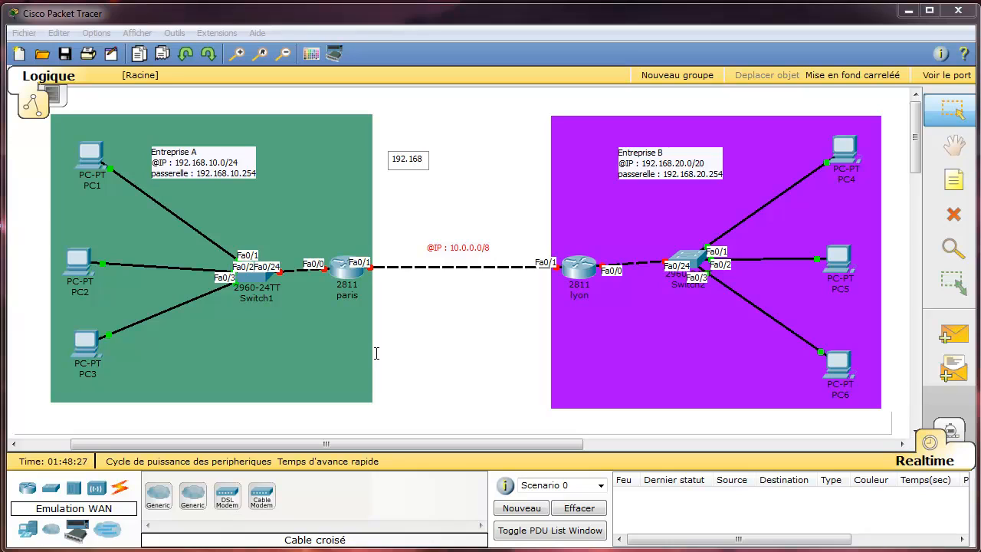
key("BackSpace")
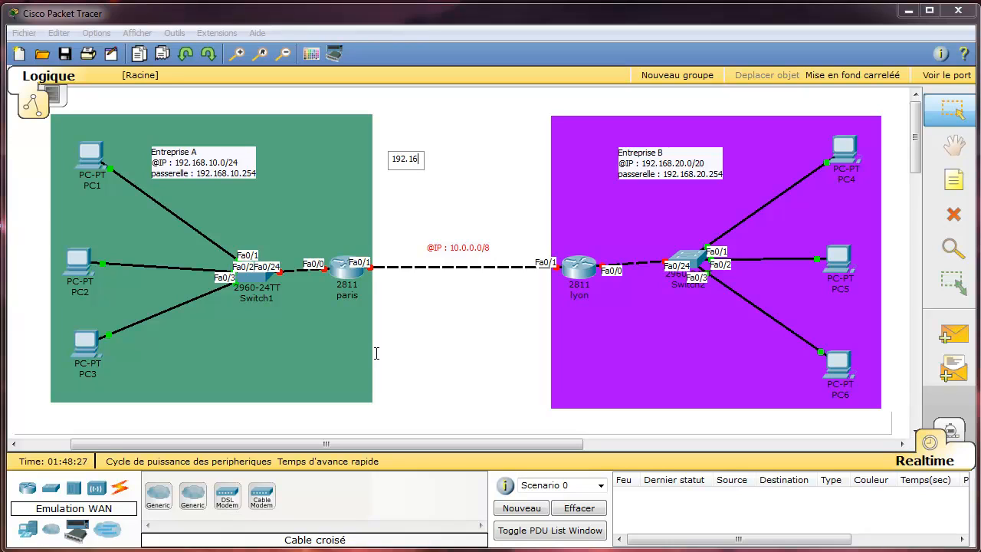
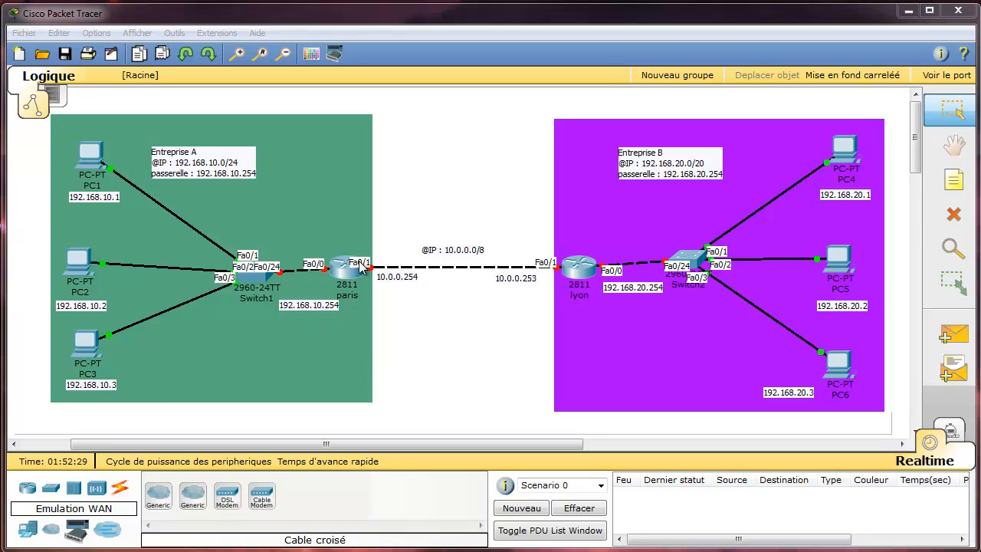
Open the paris router's CLI and decline the initial configuration dialog with 'n'.
left_click(347, 270)
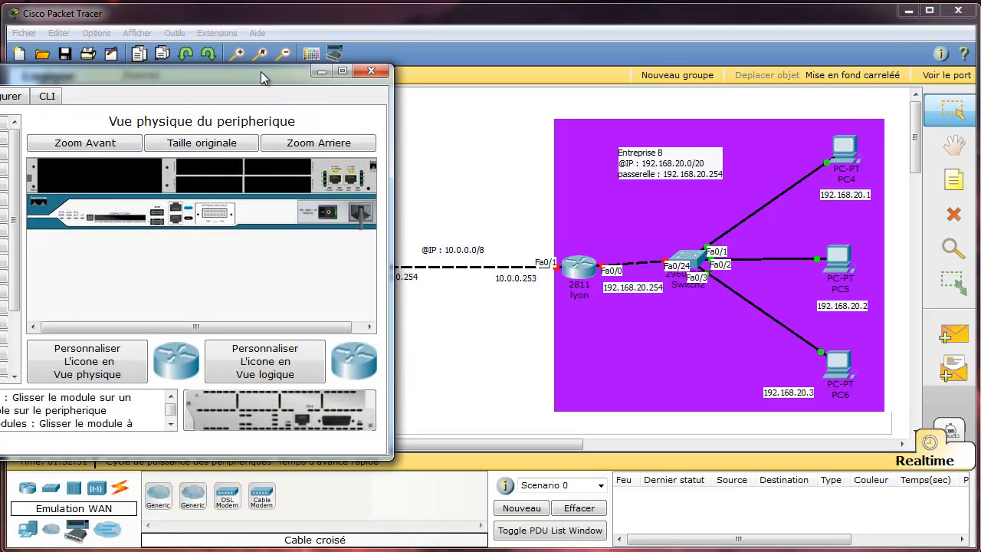
left_click_drag(245, 76, 776, 82)
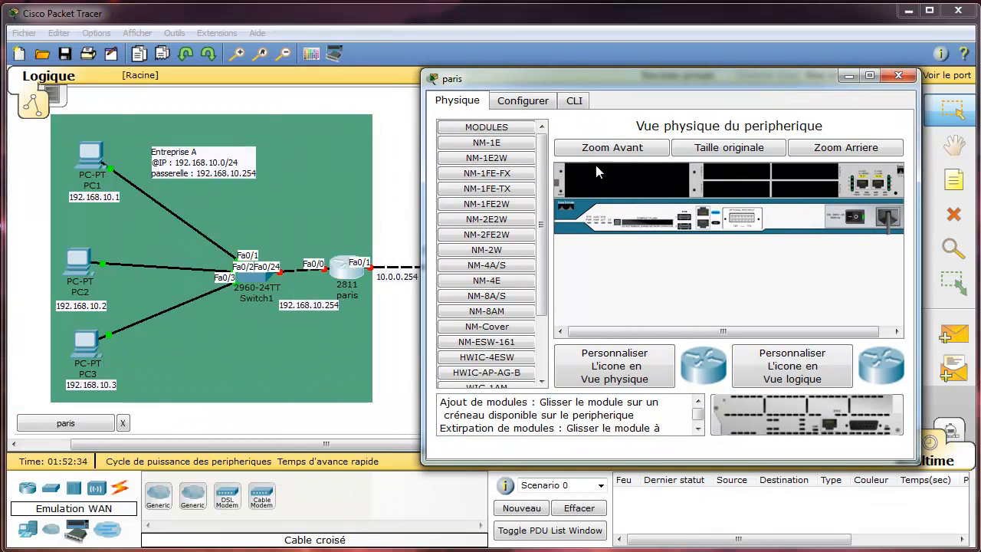
left_click(576, 102)
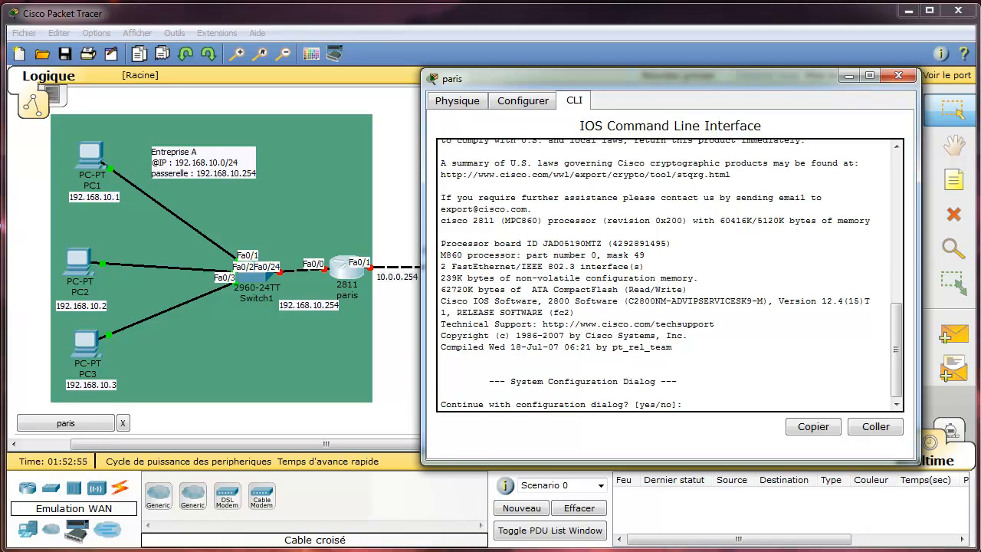
left_click(525, 105)
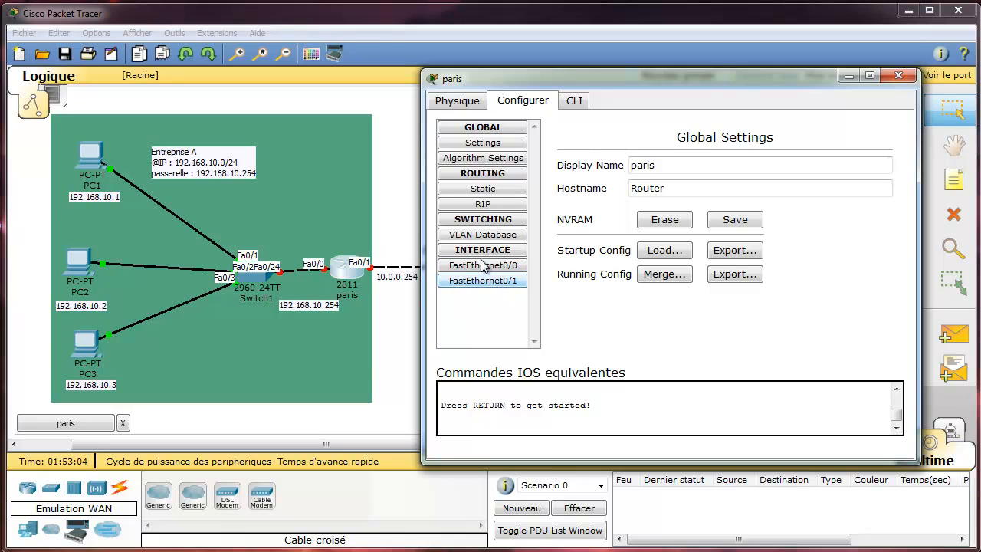
left_click(575, 102)
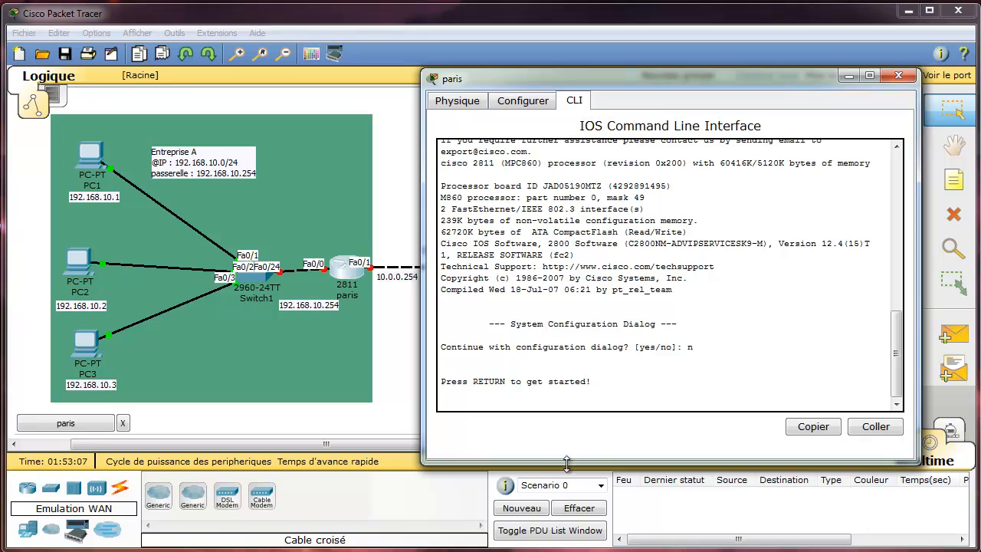
Bring up the Router> user EXEC prompt on the paris console.
key("Return")
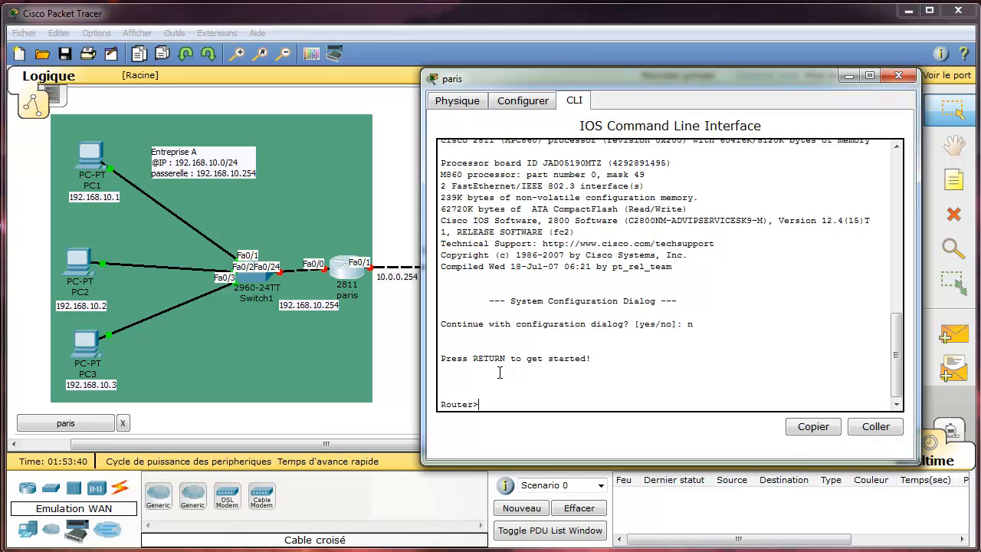
Enter privileged EXEC mode on paris with the enable command.
type("en")
key("Tab")
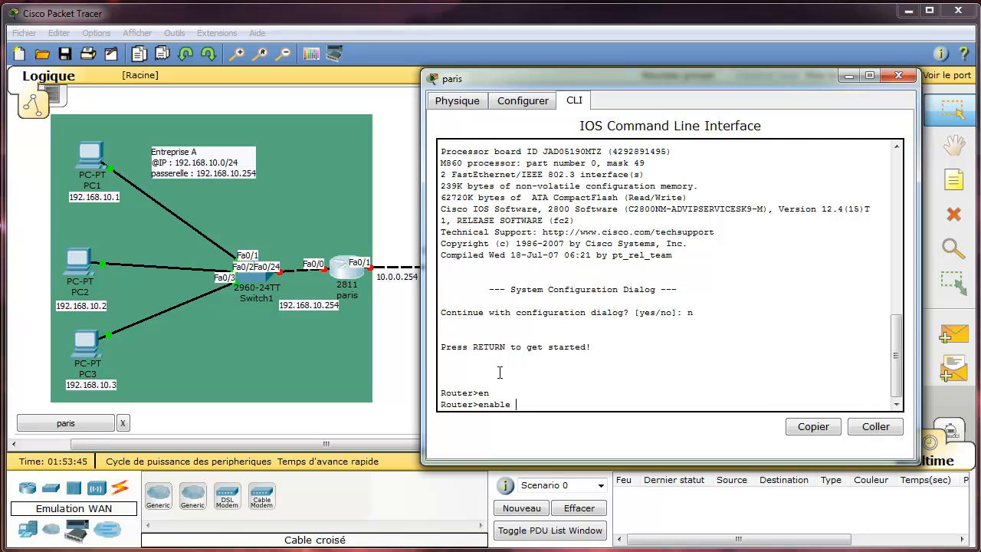
key("BackSpace")
key("BackSpace")
key("BackSpace")
key("BackSpace")
key("BackSpace")
key("BackSpace")
type("enable")
key("BackSpace")
key("BackSpace")
key("BackSpace")
key("BackSpace")
key("Tab")
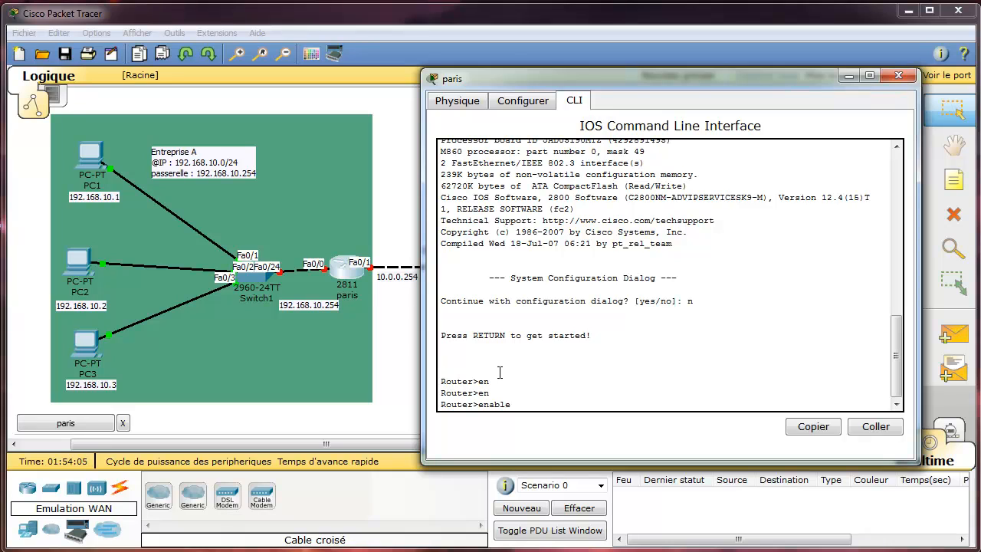
key("Return")
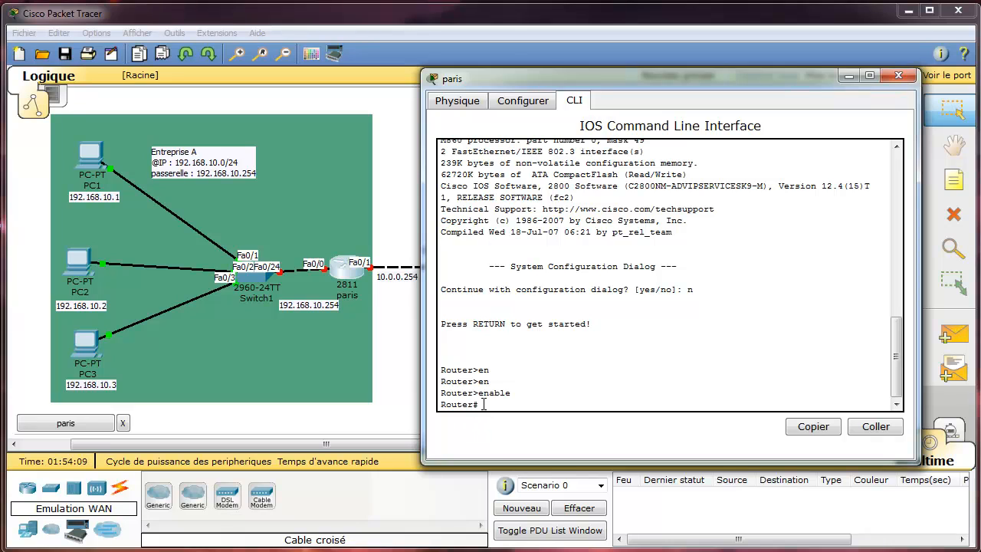
Compare the > and # prompts, then enter global configuration with conf terminal.
left_click_drag(473, 405, 484, 406)
left_click_drag(479, 382, 485, 403)
left_click(487, 403)
type("conf t")
key("Tab")
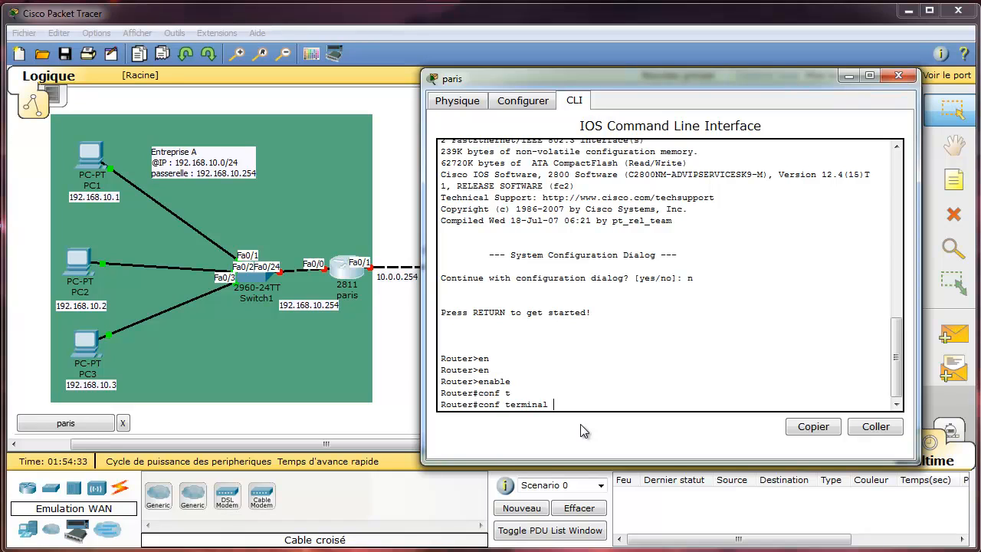
key("Return")
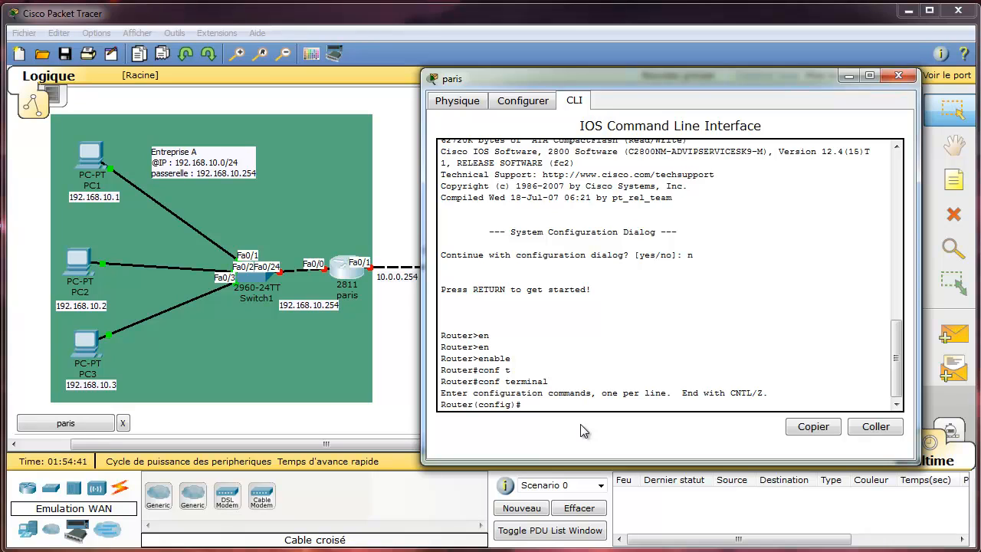
Run 'hostname Paris' so the prompt becomes Paris(config)#.
type("hst")
key("Tab")
key("BackSpace")
key("BackSpace")
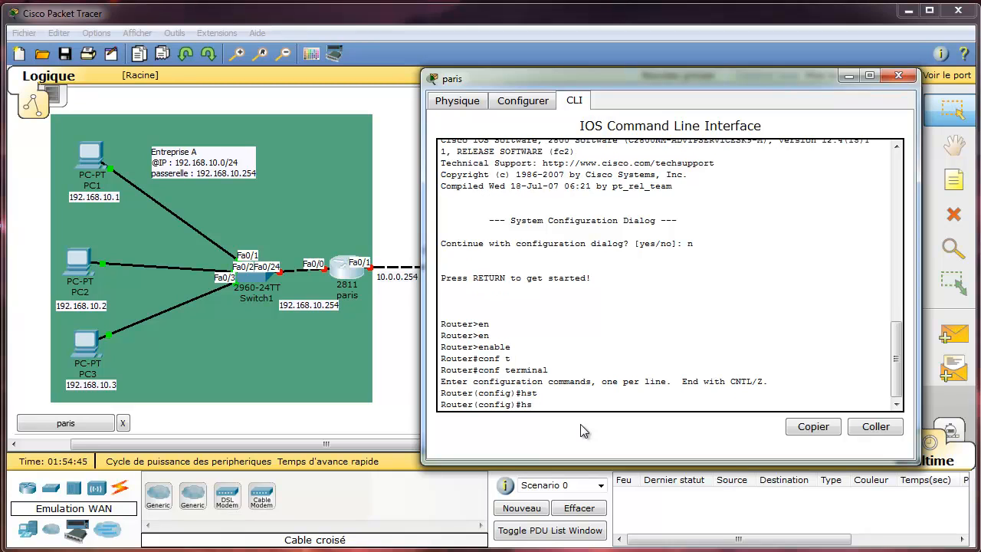
type("oq=")
key("BackSpace")
key("BackSpace")
type("s")
key("Tab")
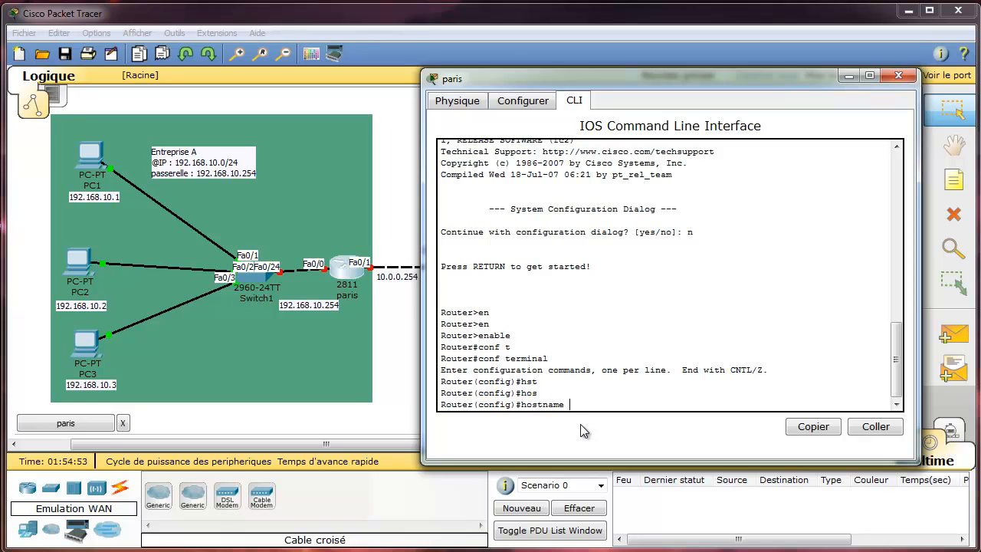
type("Paris")
key("Return")
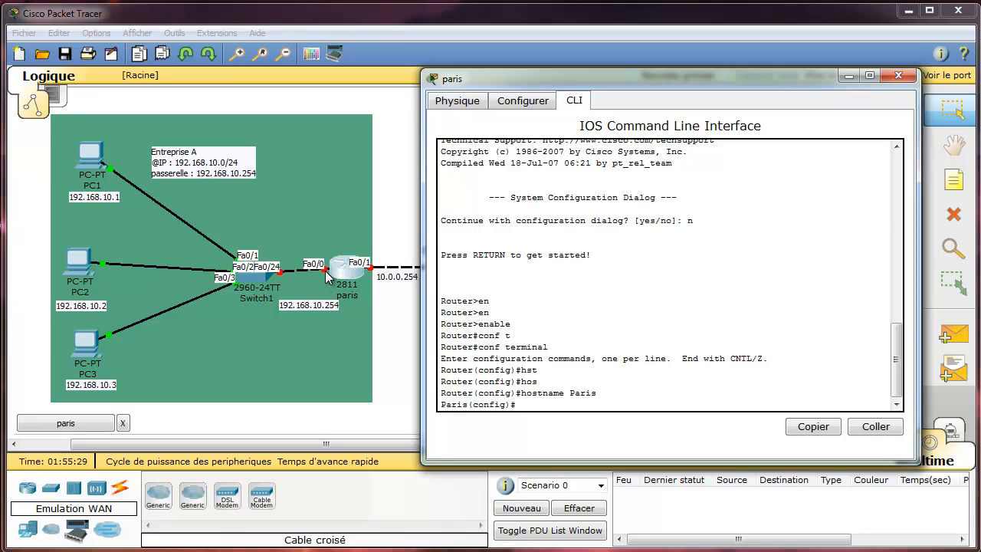
left_click(522, 104)
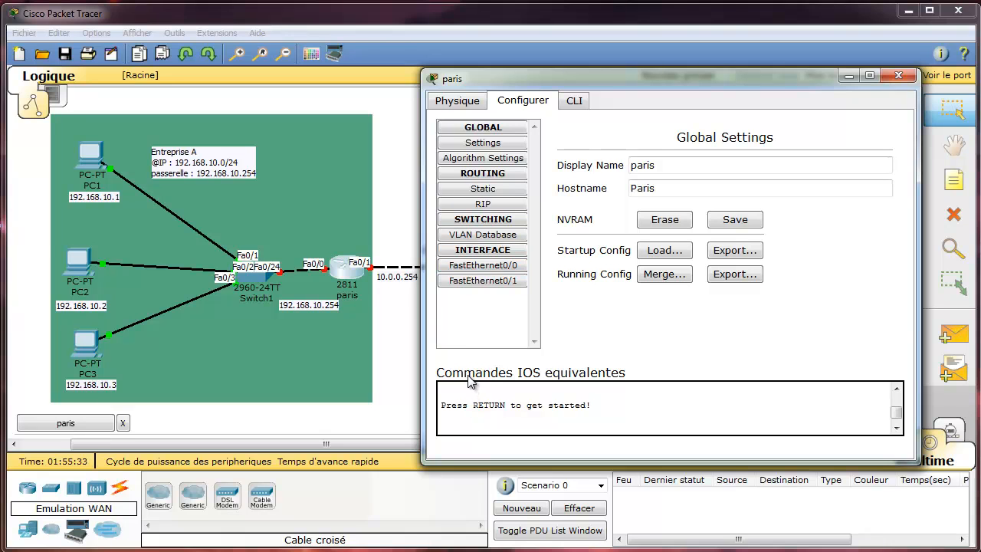
left_click(256, 278)
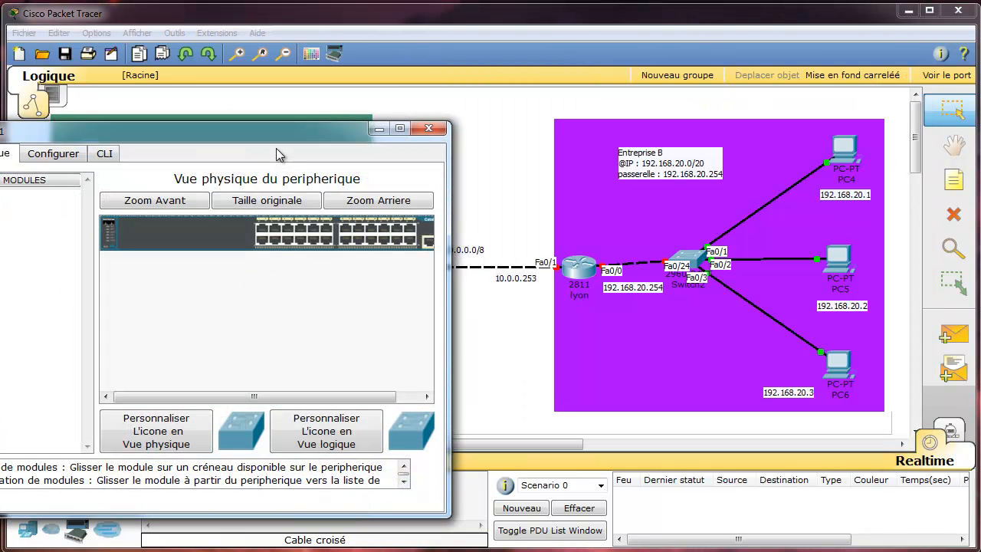
left_click(53, 153)
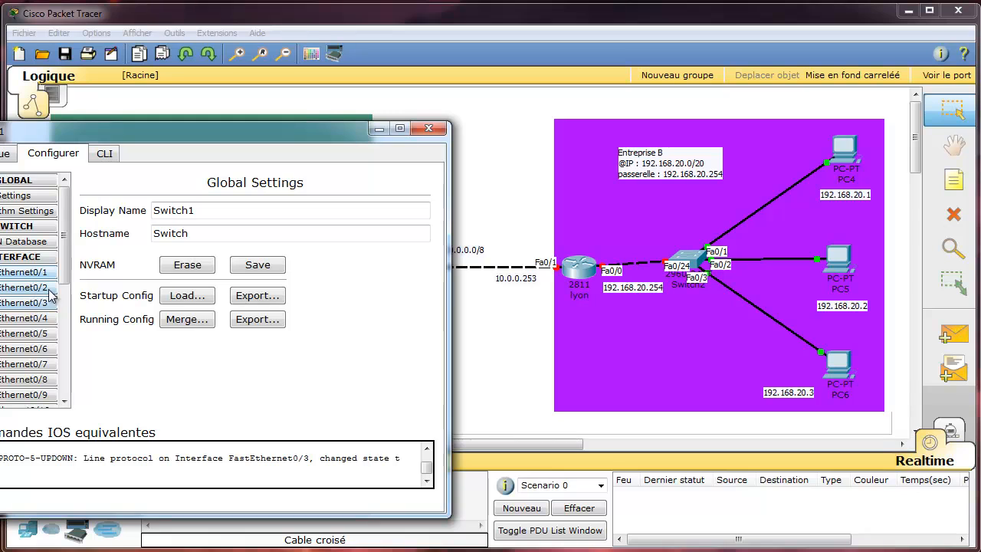
scroll(50, 294, "down", 4)
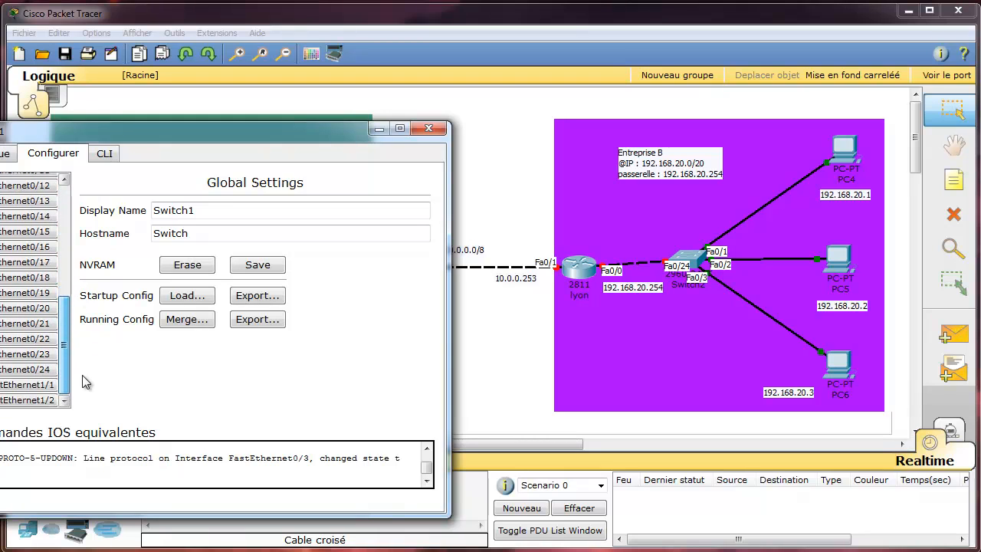
left_click(21, 385)
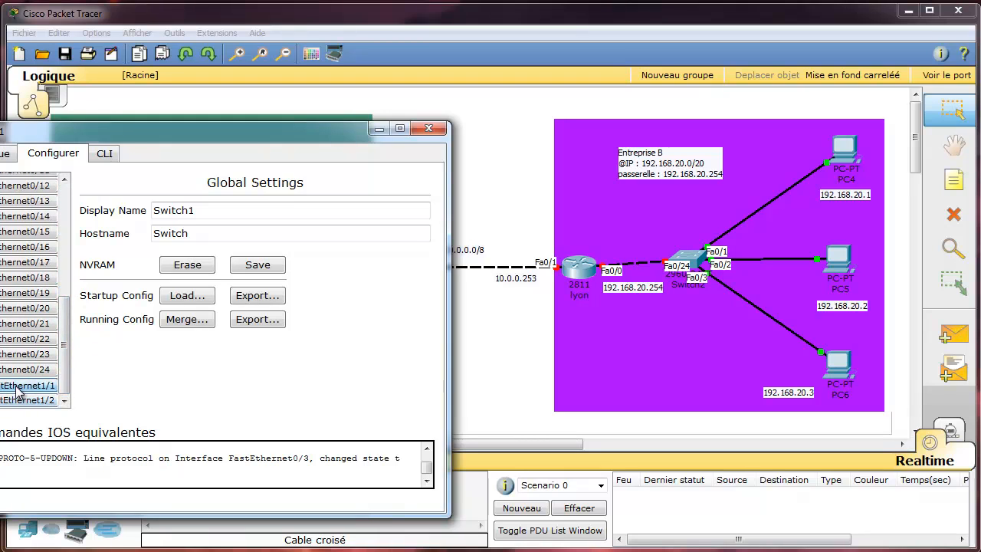
left_click(441, 130)
left_click(80, 423)
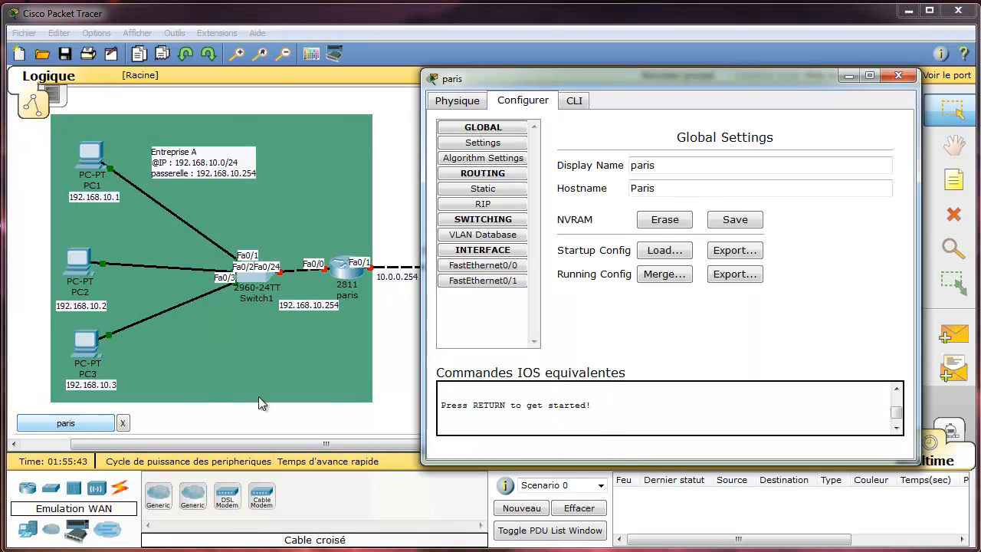
left_click(575, 100)
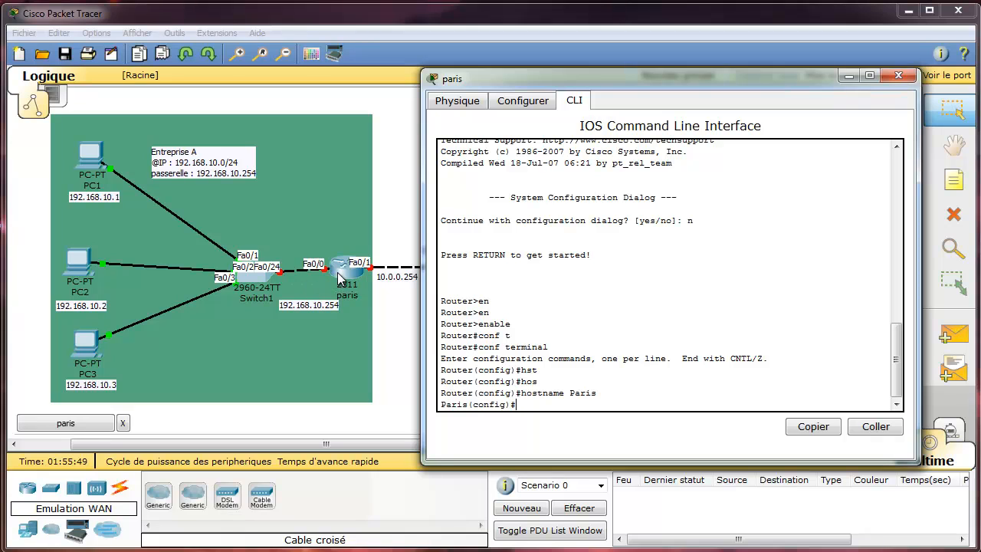
Enter interface configuration for FastEthernet 0/0 on the Paris router.
type("int")
key("Tab")
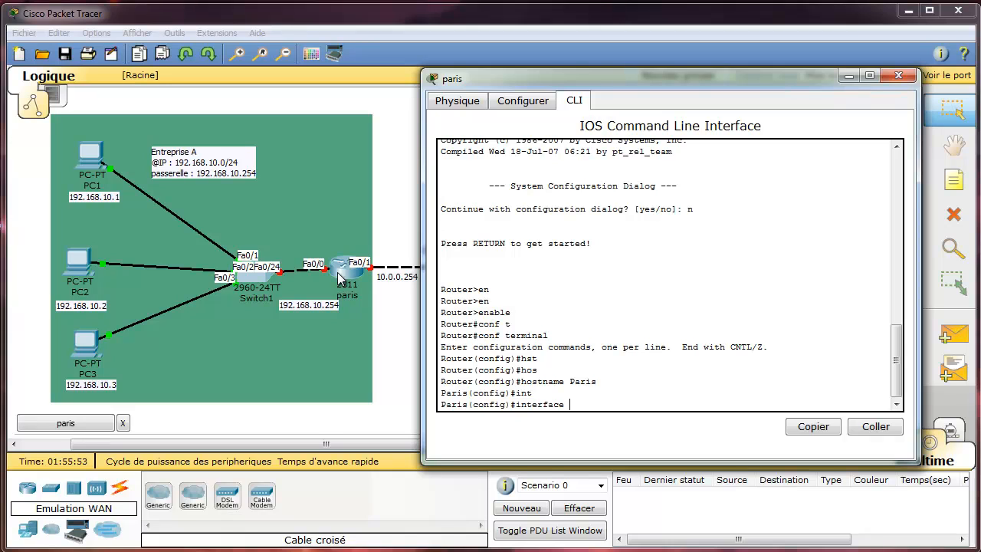
type("fast")
key("Tab")
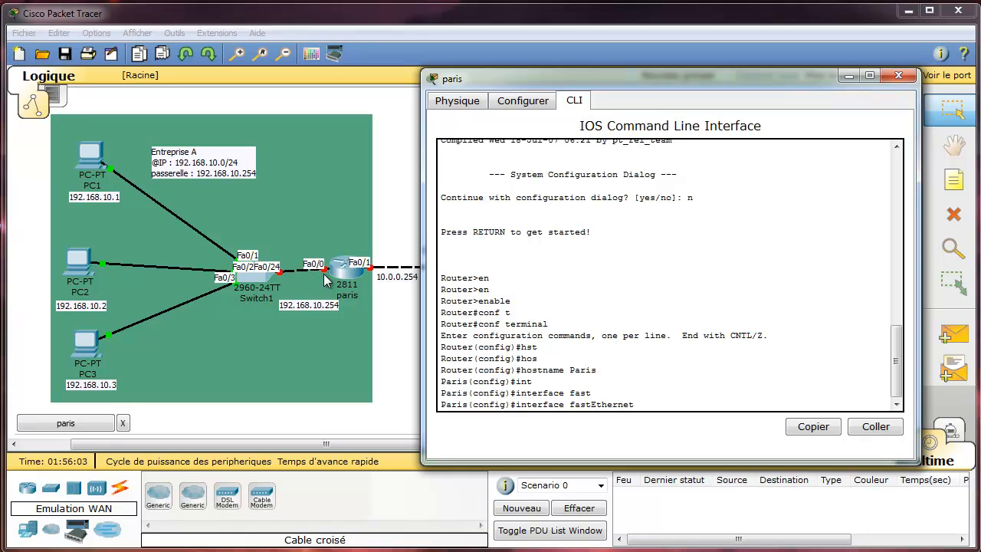
type("0/0")
key("Return")
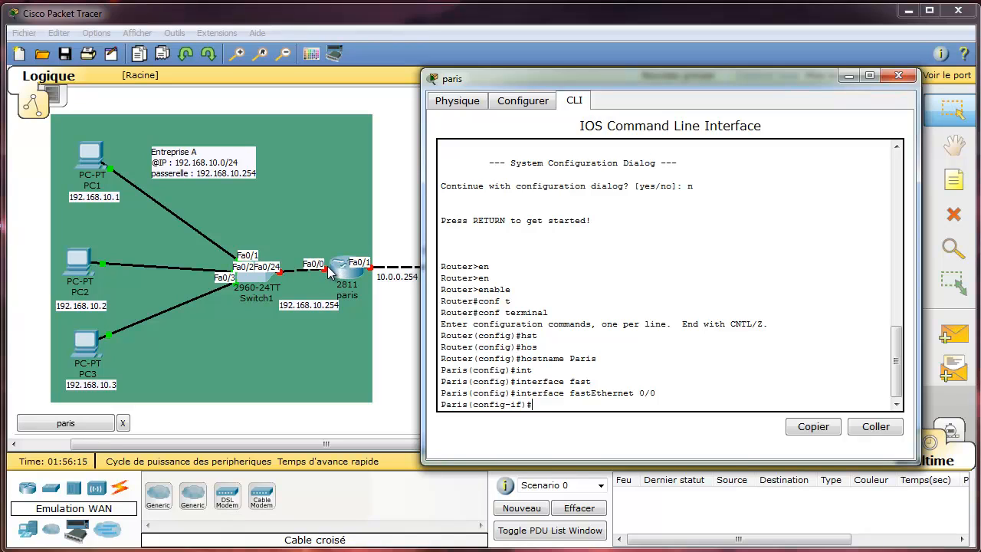
Assign FastEthernet 0/0 the address 192.168.10.254 with mask 255.255.255.0.
type("add")
key("Tab")
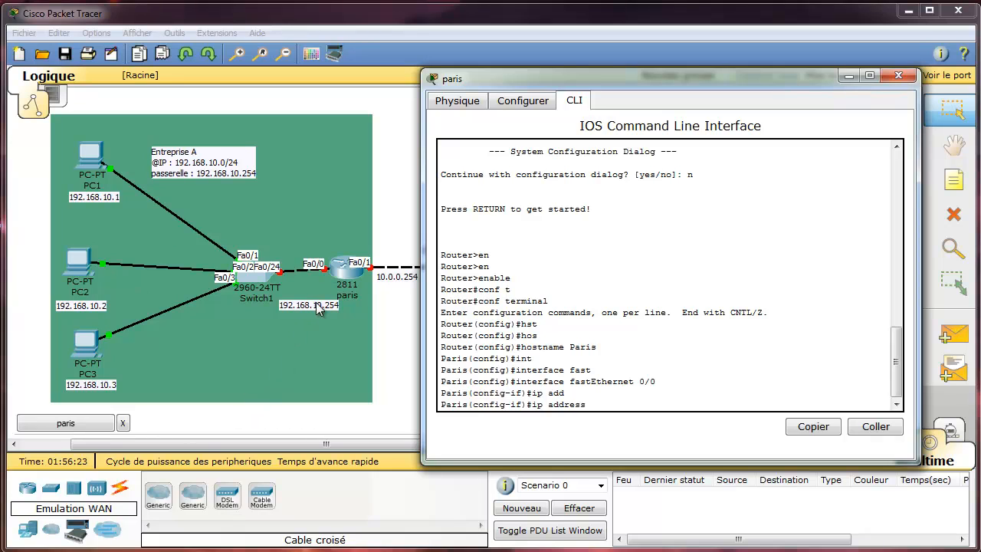
type("192.168.10.254 2")
type("55.255.255.0")
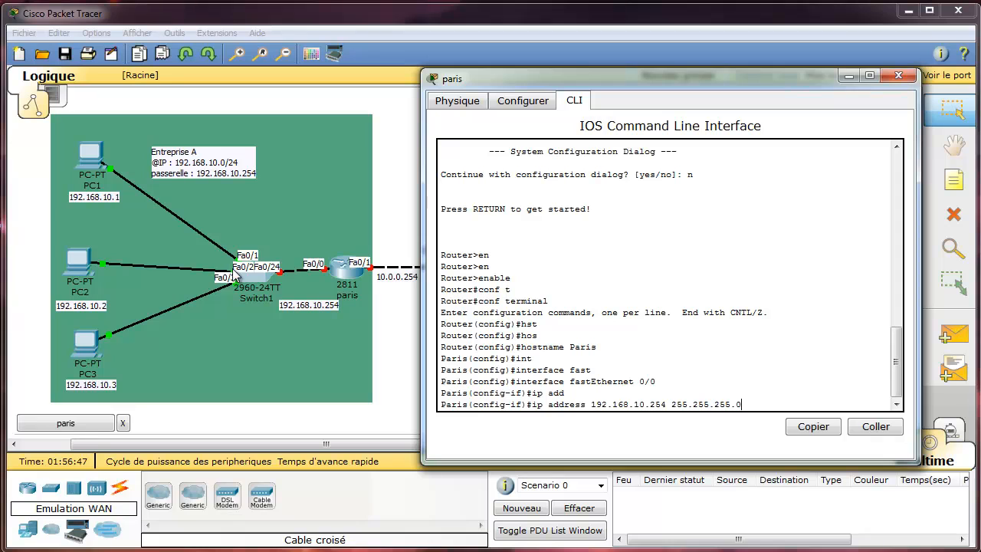
key("Return")
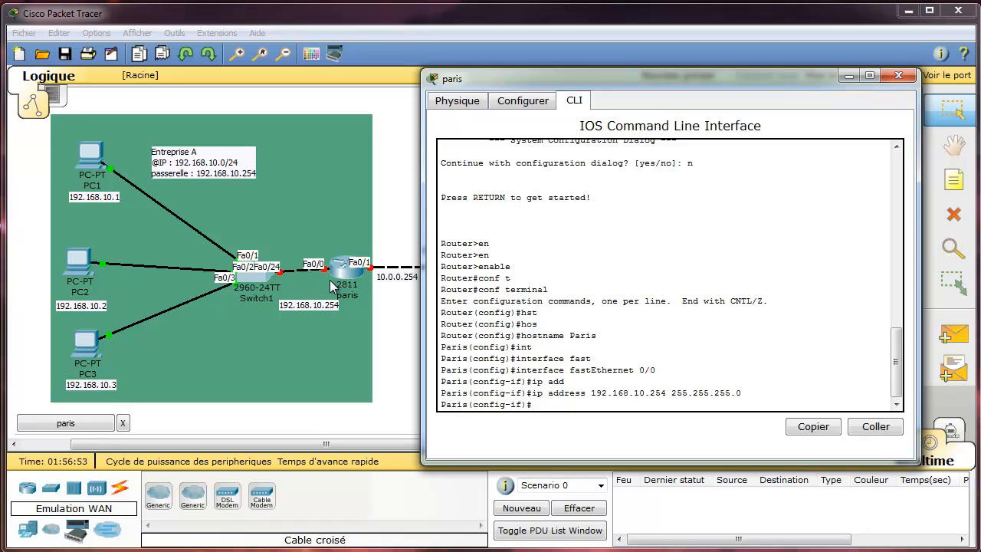
Bring the interface up with no shutdown and exit twice back to Paris#.
type("no sh")
key("Tab")
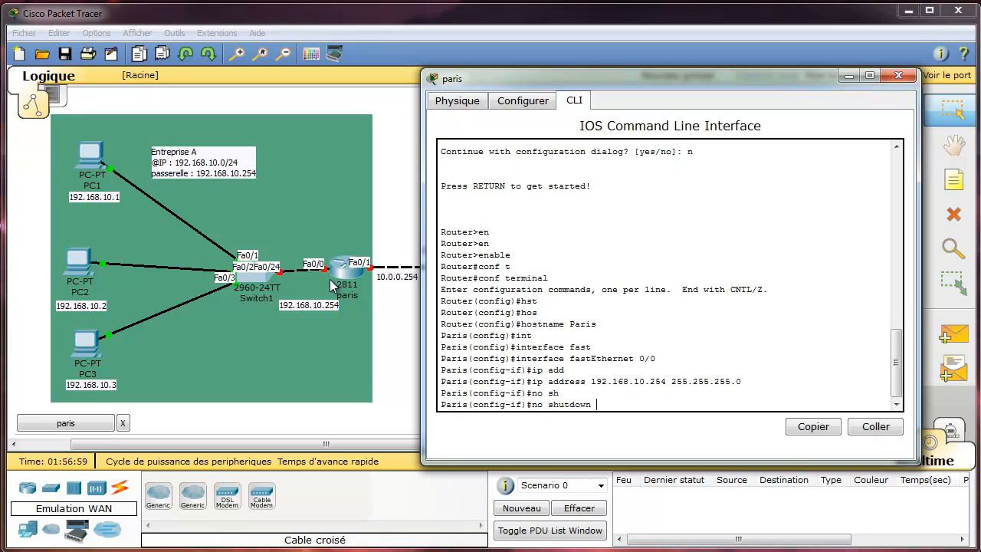
key("Return")
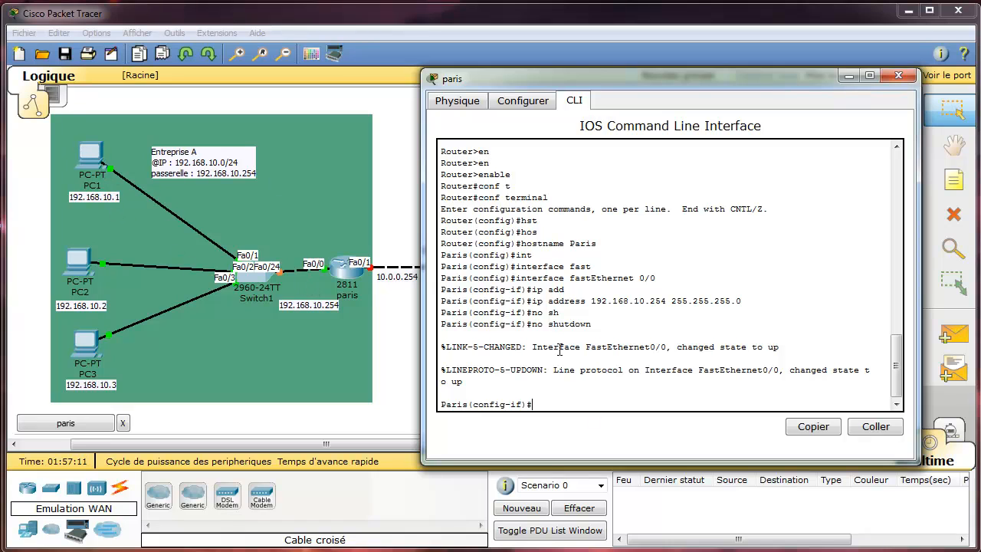
type("xit")
key("Return")
type("exit")
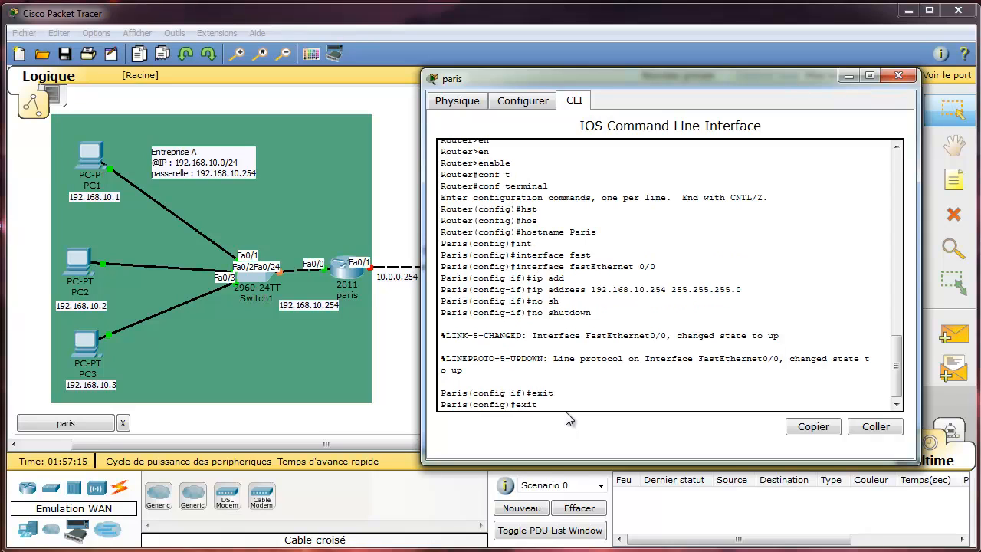
key("Return")
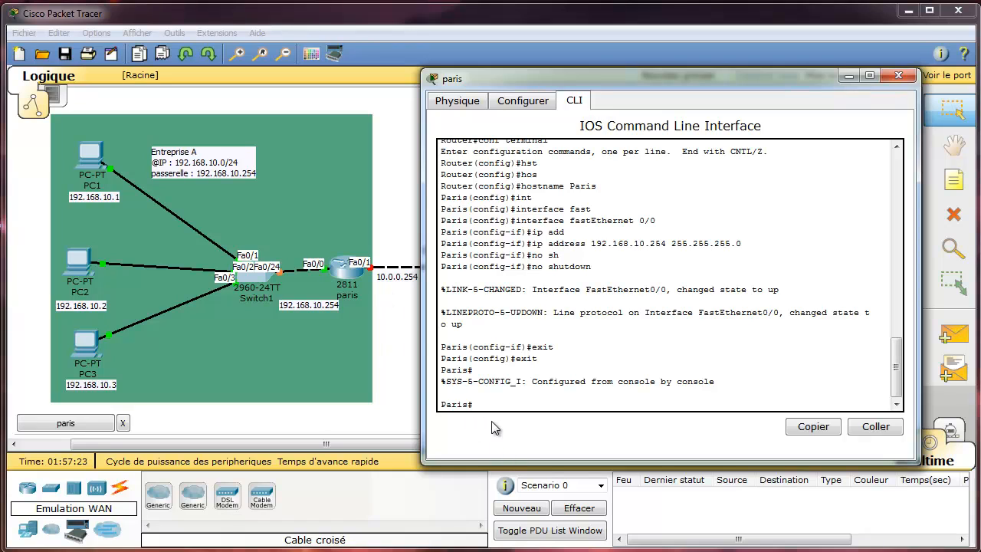
Ping gateway 192.168.10.254 from PC1's command prompt, then close PC1's window.
left_click(98, 163)
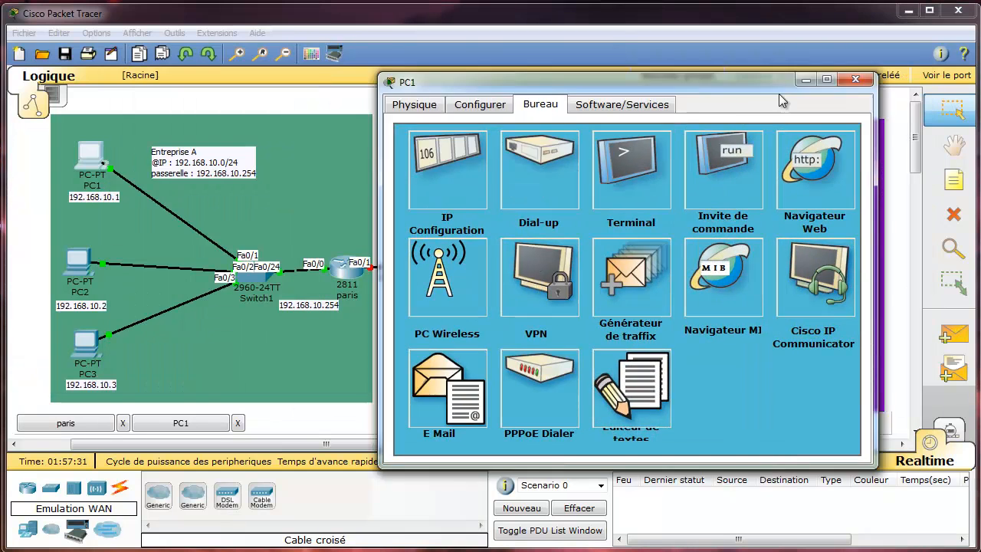
left_click_drag(778, 92, 686, 75)
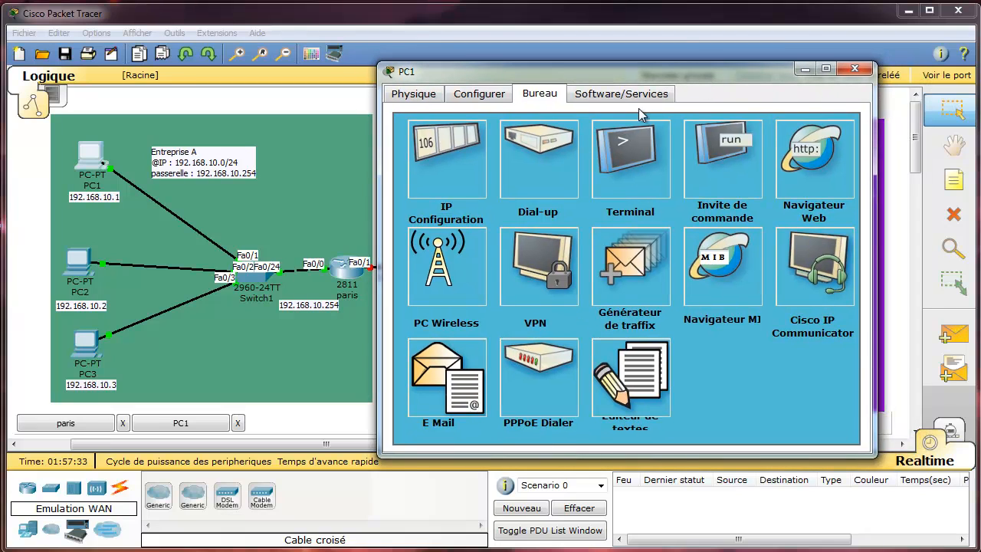
left_click(734, 178)
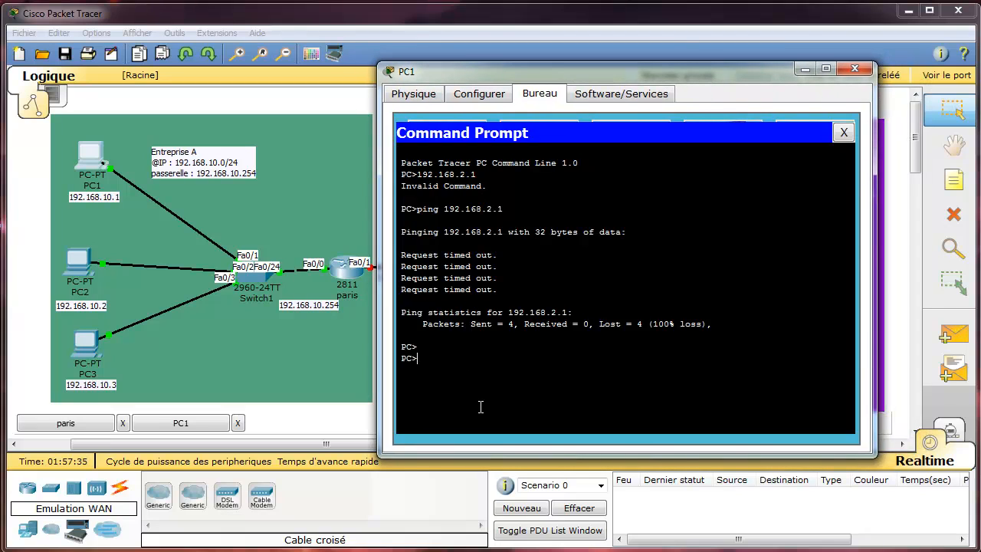
key("Up")
key("BackSpace")
key("BackSpace")
key("BackSpace")
type("10.254")
key("Return")
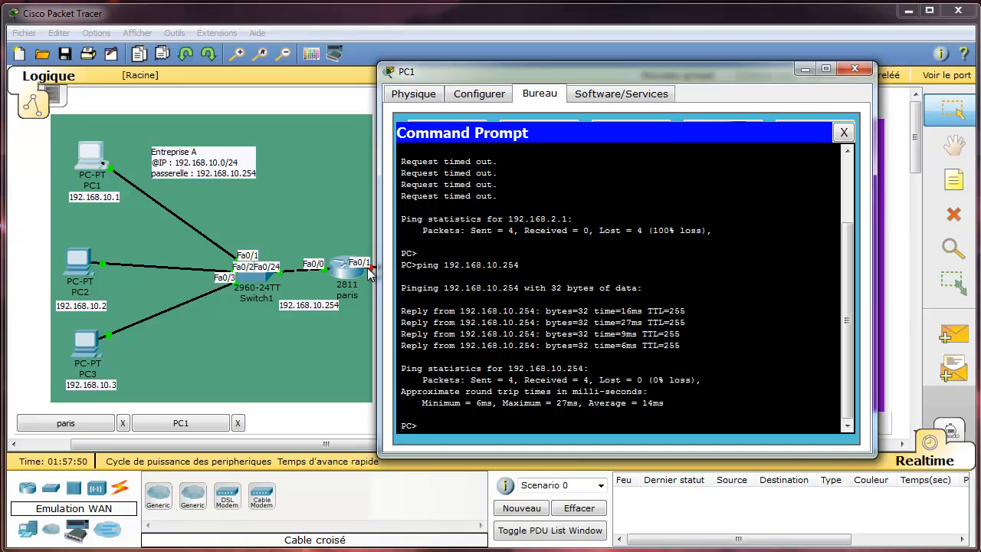
left_click(854, 69)
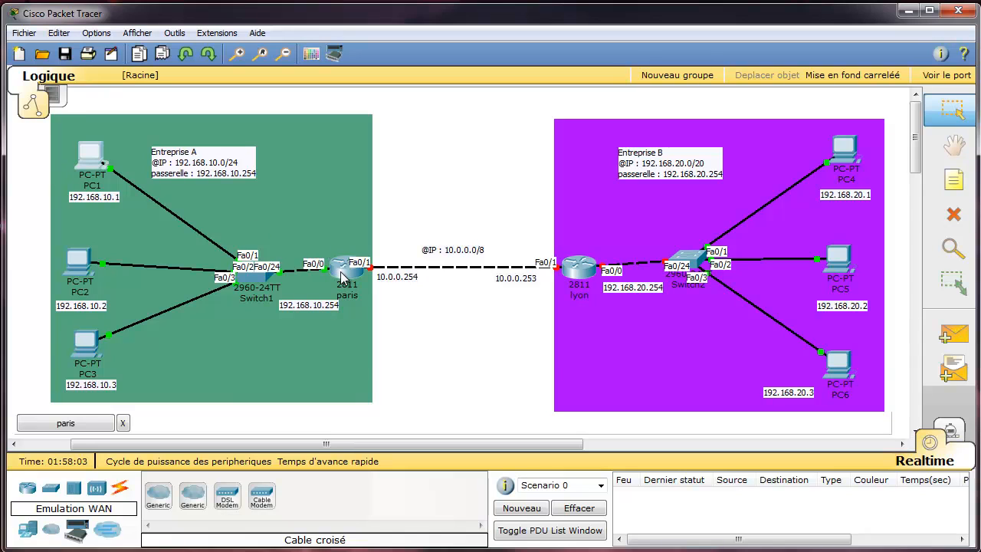
Open the paris router's CLI and enter global configuration mode.
mouse_move(343, 277)
left_click(65, 423)
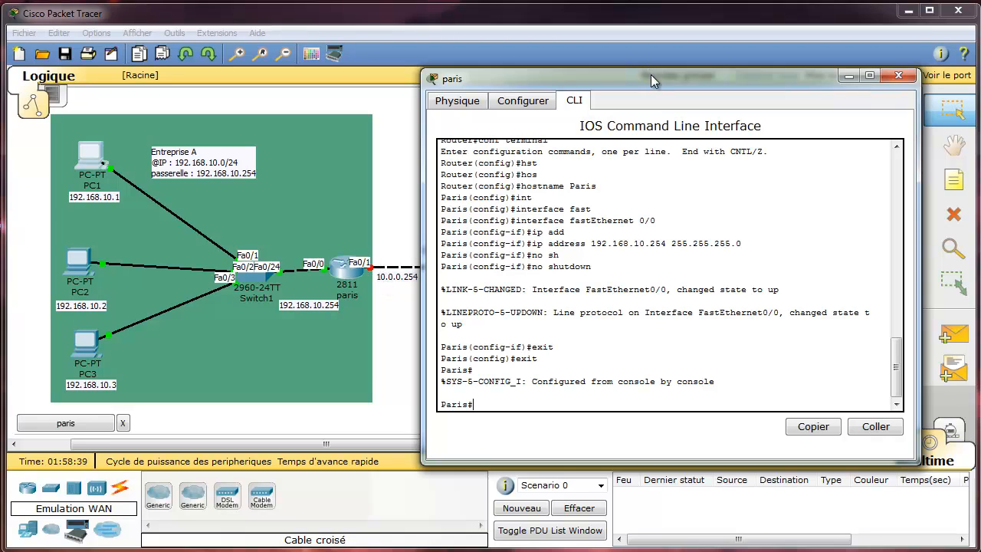
left_click_drag(669, 78, 620, 87)
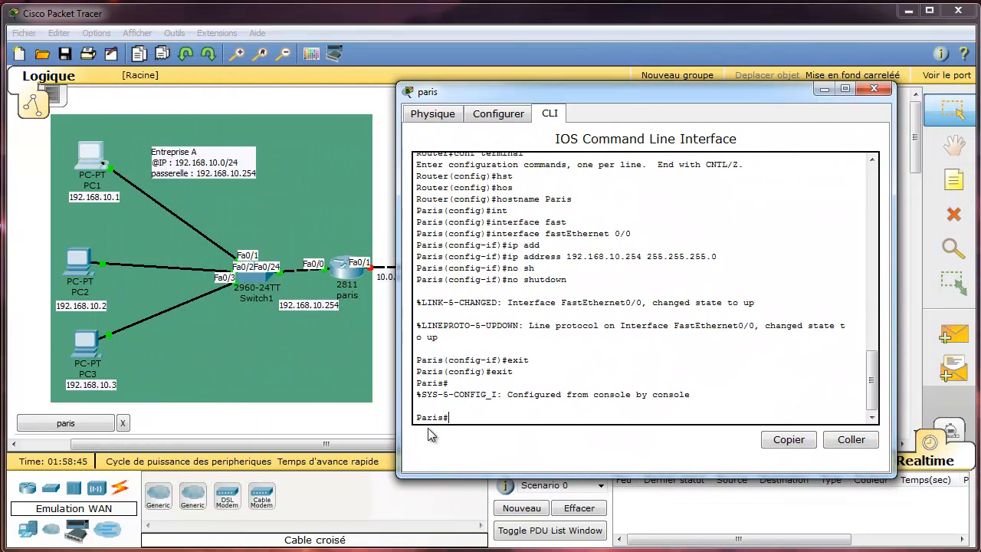
type("conf terminal")
key("Down")
key("Up")
key("Return")
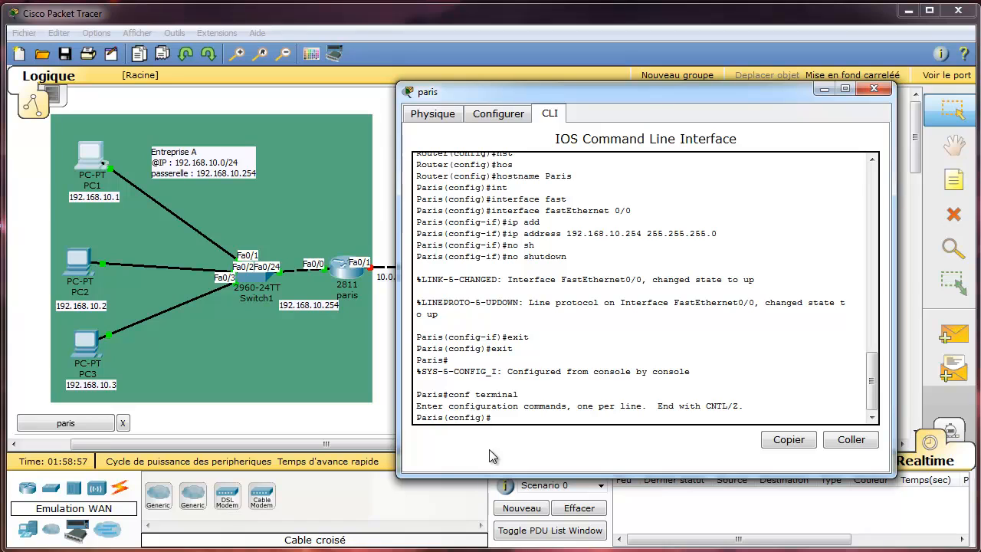
Exit and re-enter global configuration mode with configure terminal.
type("conf")
key("Tab")
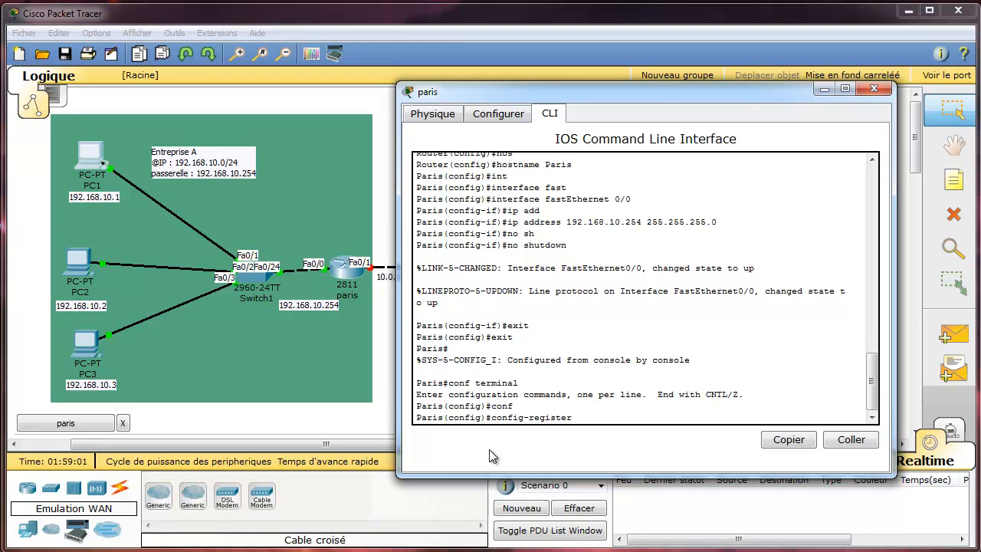
key("BackSpace")
key("BackSpace")
key("BackSpace")
key("BackSpace")
key("BackSpace")
key("BackSpace")
key("BackSpace")
key("BackSpace")
key("BackSpace")
key("BackSpace")
key("BackSpace")
key("BackSpace")
key("BackSpace")
key("BackSpace")
key("BackSpace")
type("exit")
key("Return")
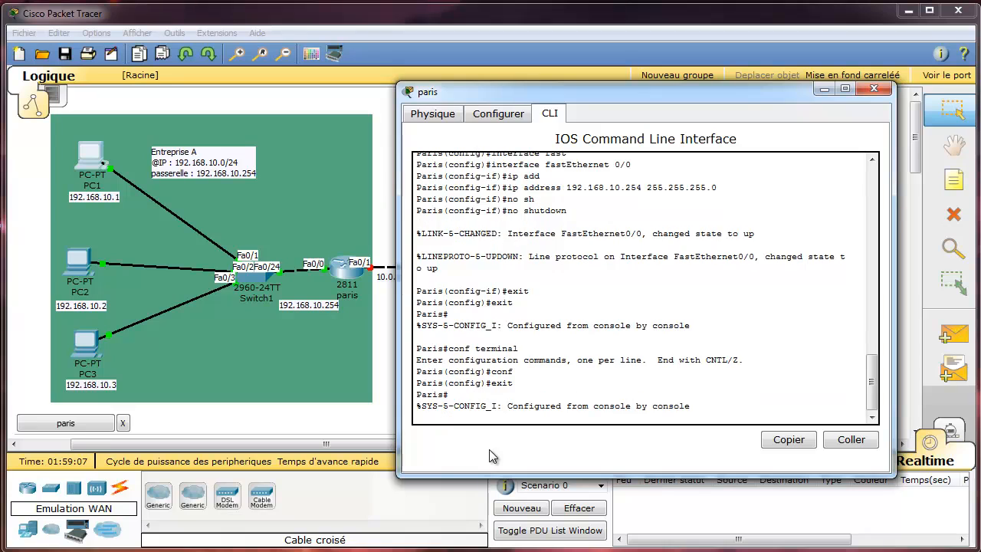
key("Return")
type("conf")
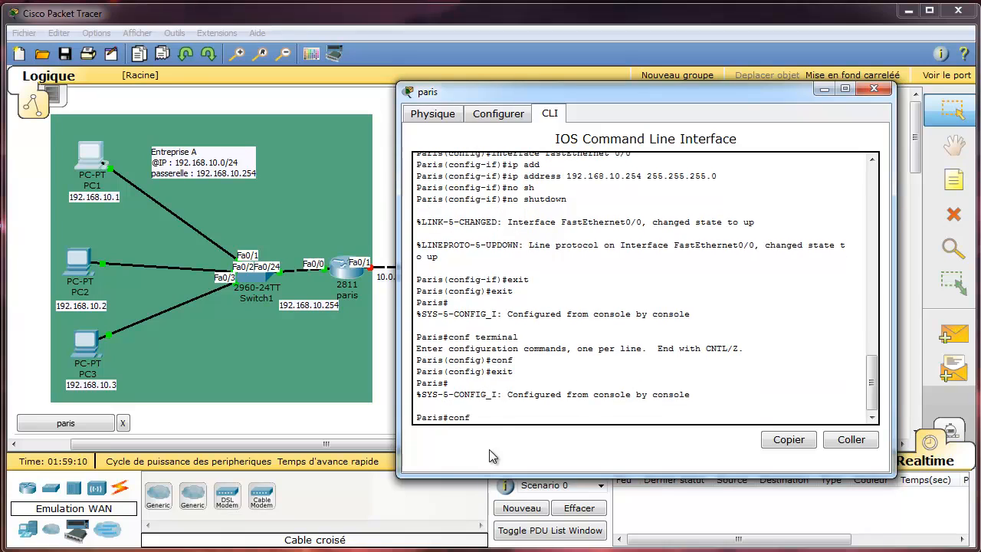
key("Tab")
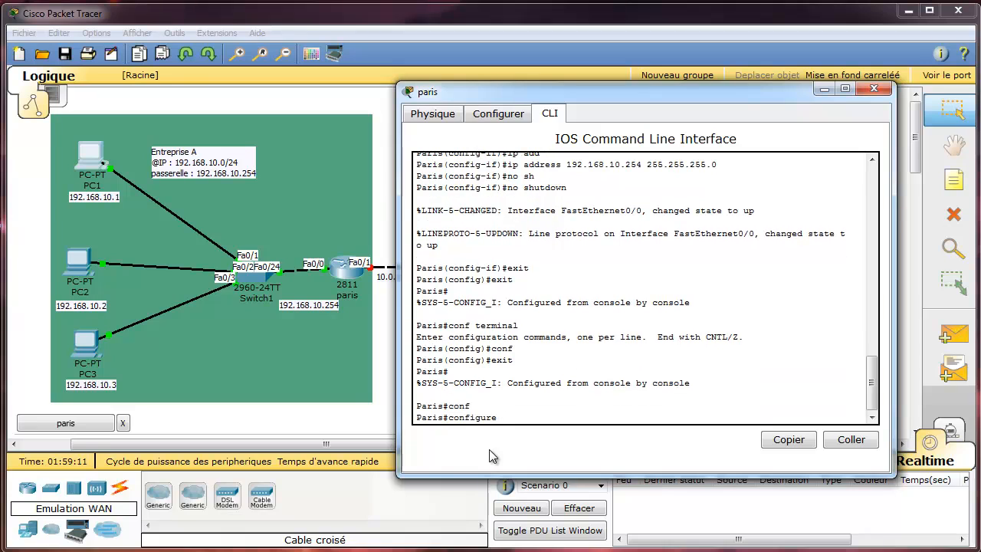
type("tr")
type("e")
key("Tab")
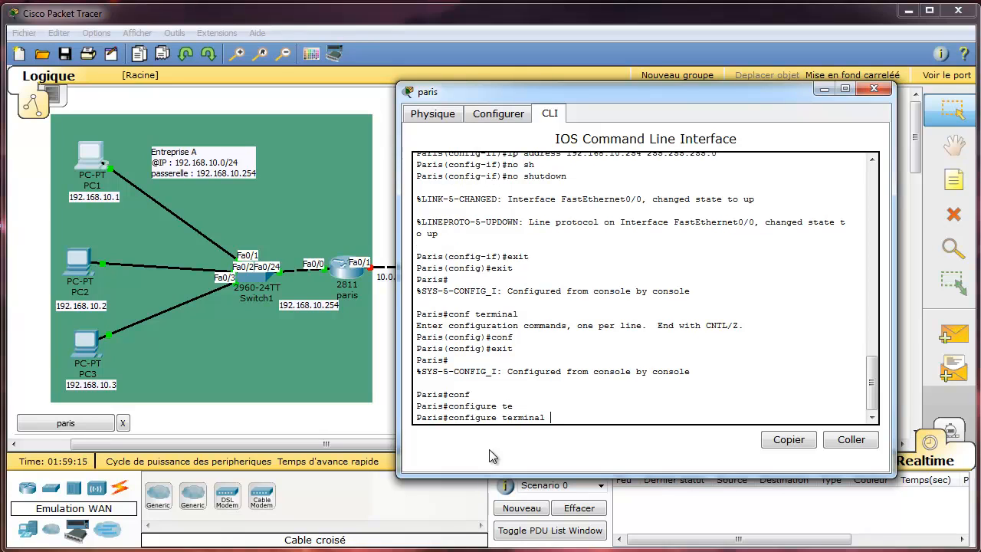
key("Return")
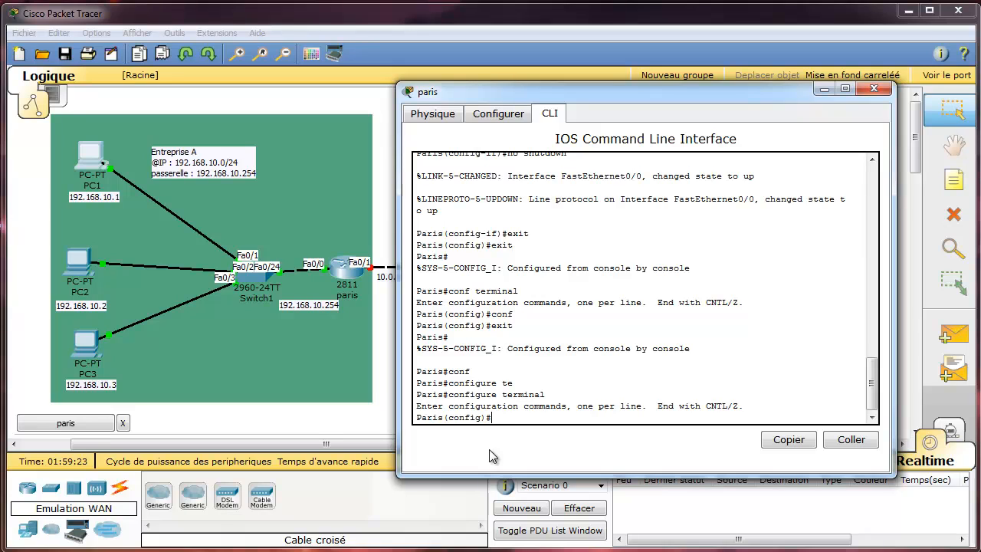
Enter interface configuration for FastEthernet 0/1 on paris.
type("no shutdown")
key("BackSpace")
key("BackSpace")
key("BackSpace")
key("BackSpace")
key("BackSpace")
key("BackSpace")
key("BackSpace")
key("BackSpace")
key("BackSpace")
key("BackSpace")
key("BackSpace")
type("inb")
key("Tab")
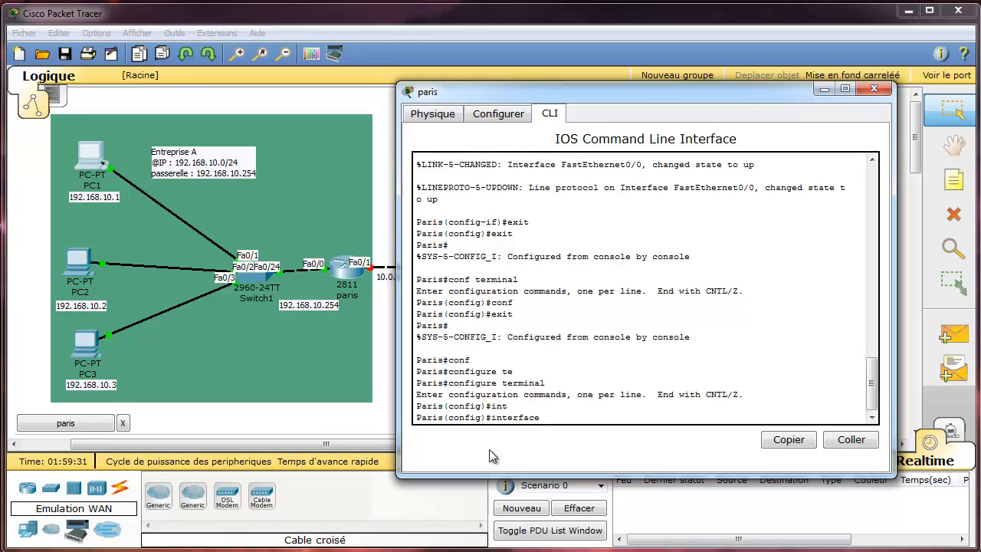
type("fas")
key("Tab")
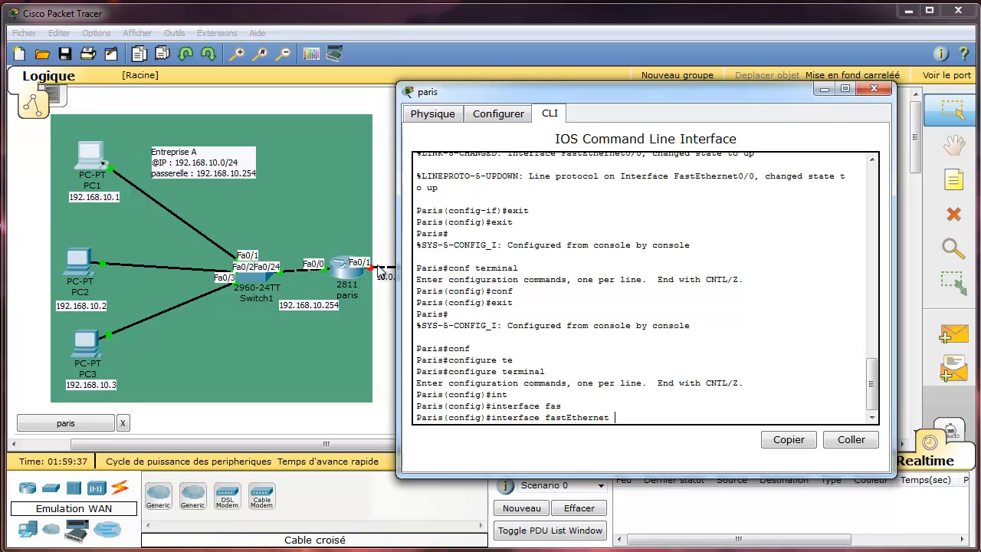
type("0/1")
key("Return")
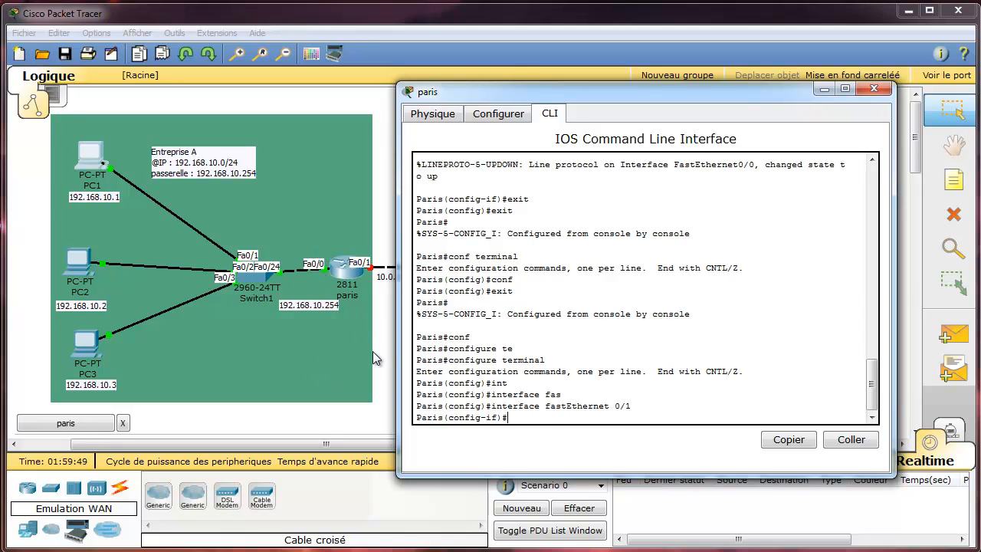
key("Up")
Assign FastEthernet 0/1 the address 10.0.0.254 with mask 255.0.0.0.
key("Down")
type("ip address 192.168.10.254 255.255.255.0")
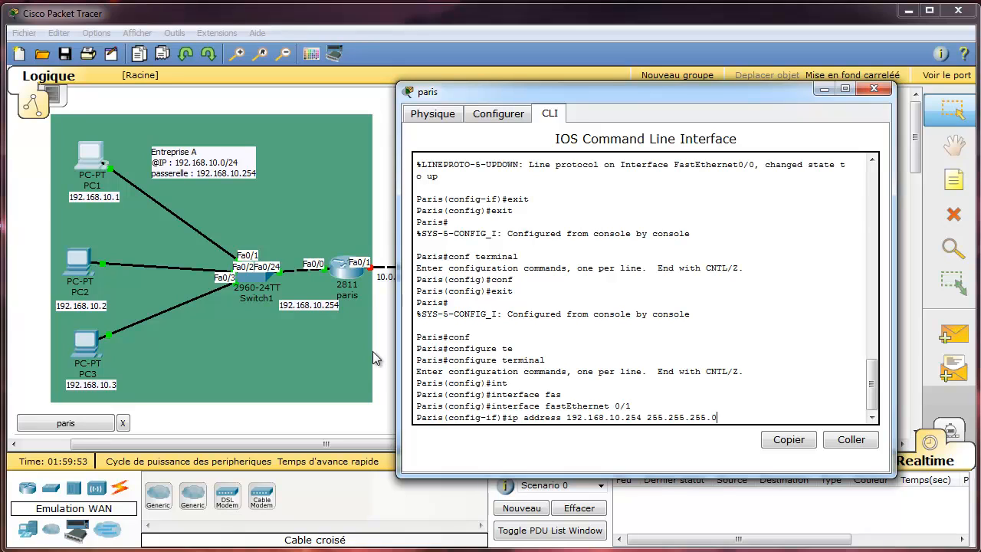
key("BackSpace")
key("BackSpace")
key("BackSpace")
key("BackSpace")
key("BackSpace")
key("BackSpace")
key("BackSpace")
key("BackSpace")
key("BackSpace")
key("BackSpace")
key("BackSpace")
key("BackSpace")
key("BackSpace")
key("BackSpace")
key("BackSpace")
key("BackSpace")
key("BackSpace")
key("BackSpace")
key("BackSpace")
key("BackSpace")
key("BackSpace")
key("BackSpace")
key("BackSpace")
key("BackSpace")
key("BackSpace")
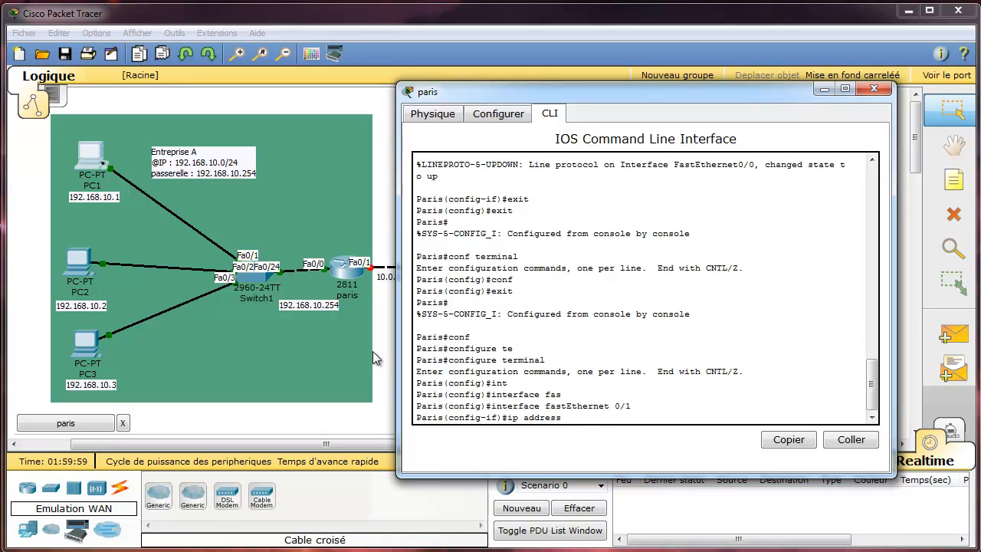
left_click_drag(625, 97, 697, 94)
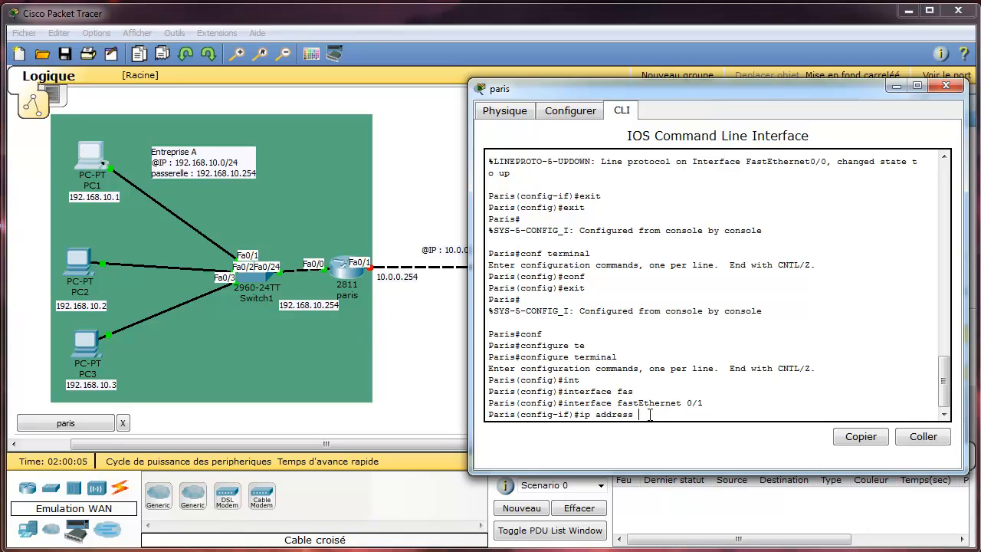
type("10.0.0.")
type("0")
type("254")
type("25")
type("5.0")
type(".0.0")
key("Return")
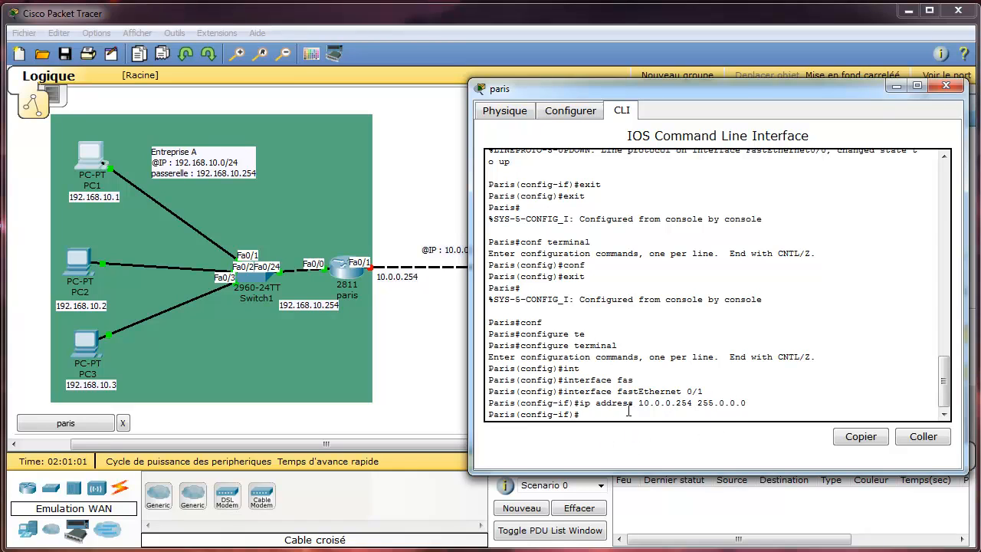
Bring FastEthernet 0/1 up with no shutdown.
type("no sh")
key("Tab")
key("Return")
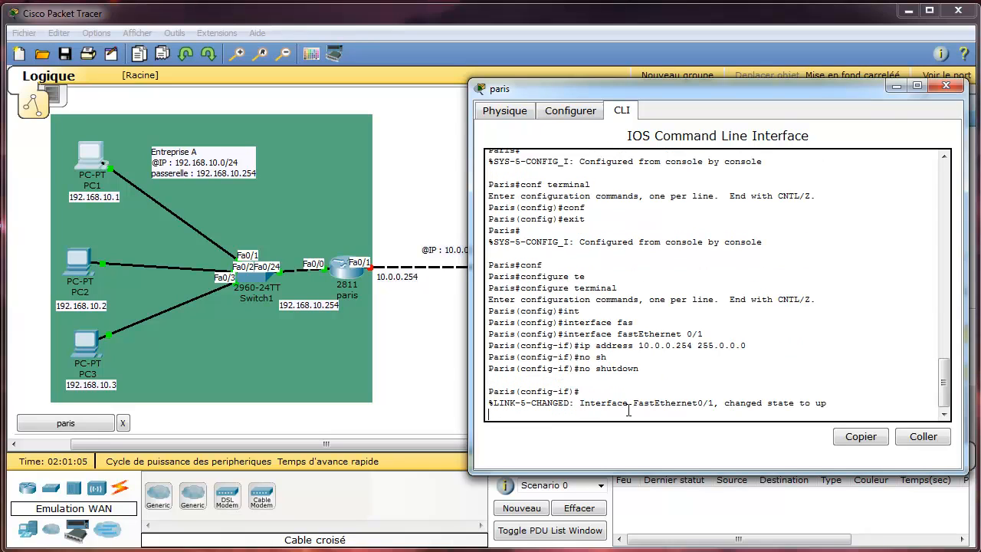
key("Return")
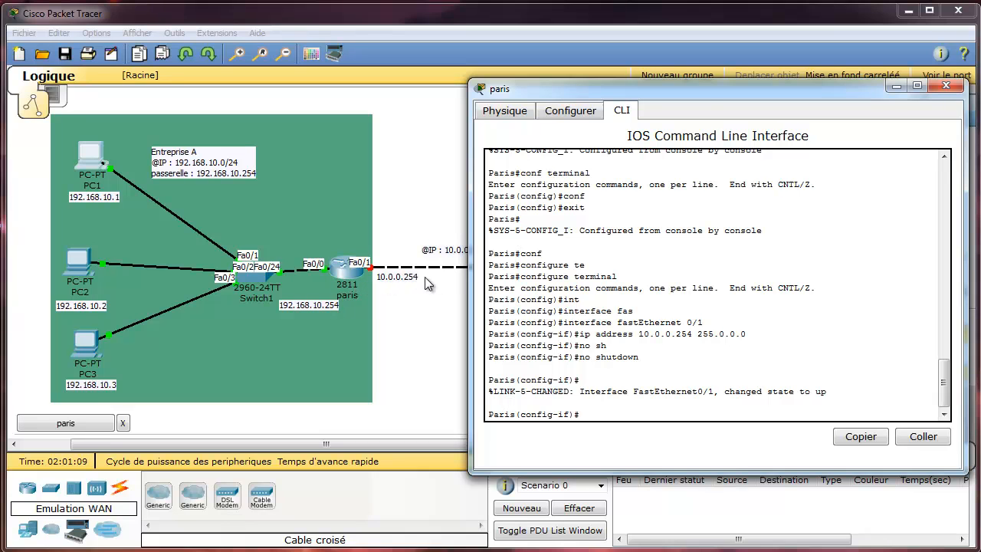
left_click_drag(700, 93, 485, 314)
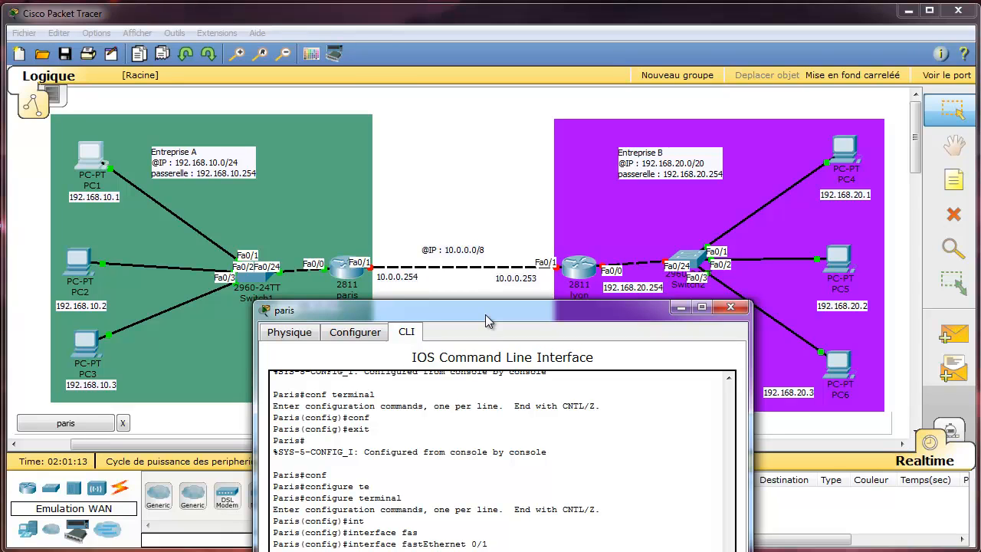
left_click_drag(485, 314, 610, 106)
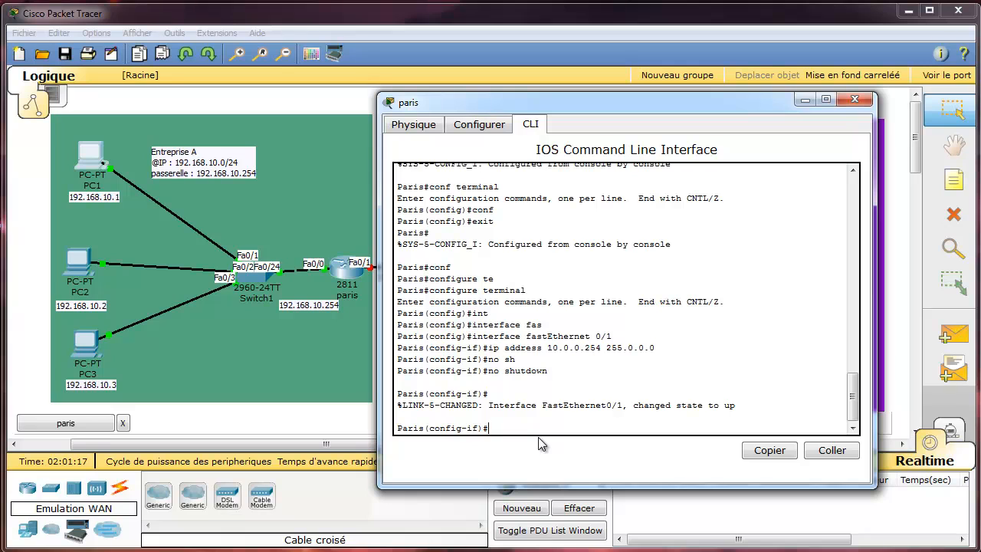
Run end, then copy running-config startup-config, accepting the default destination name.
type("end")
key("Return")
key("Return")
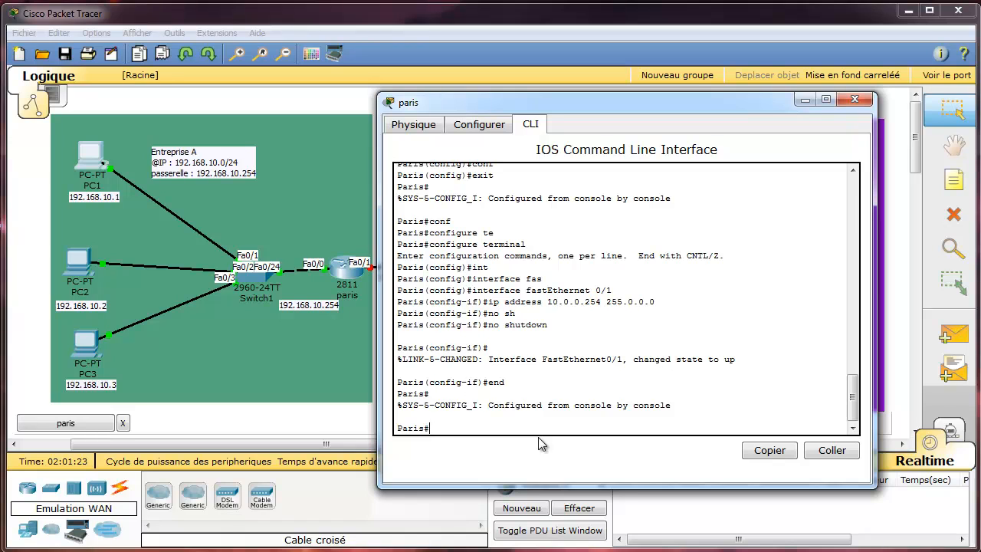
type("copy ru")
key("Tab")
type("s")
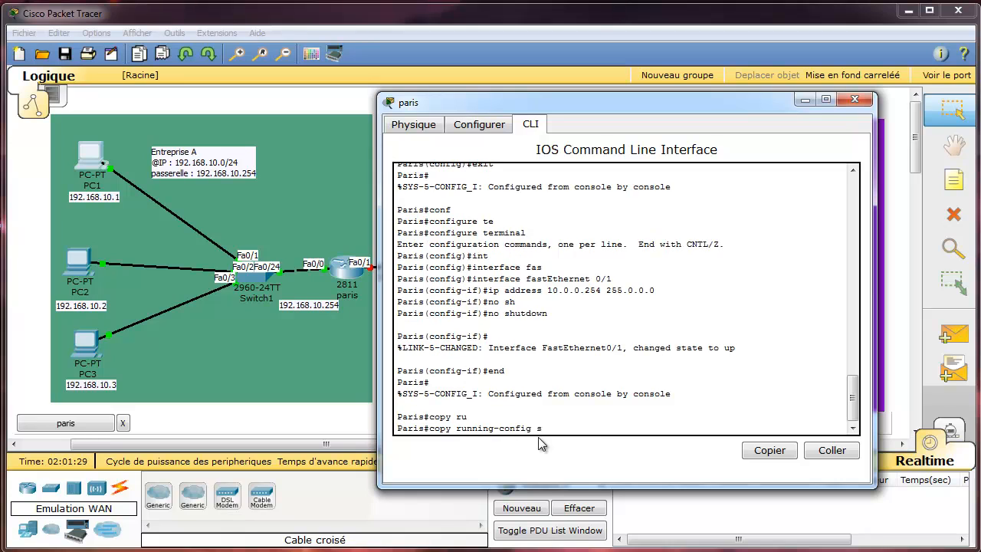
type("t")
key("Tab")
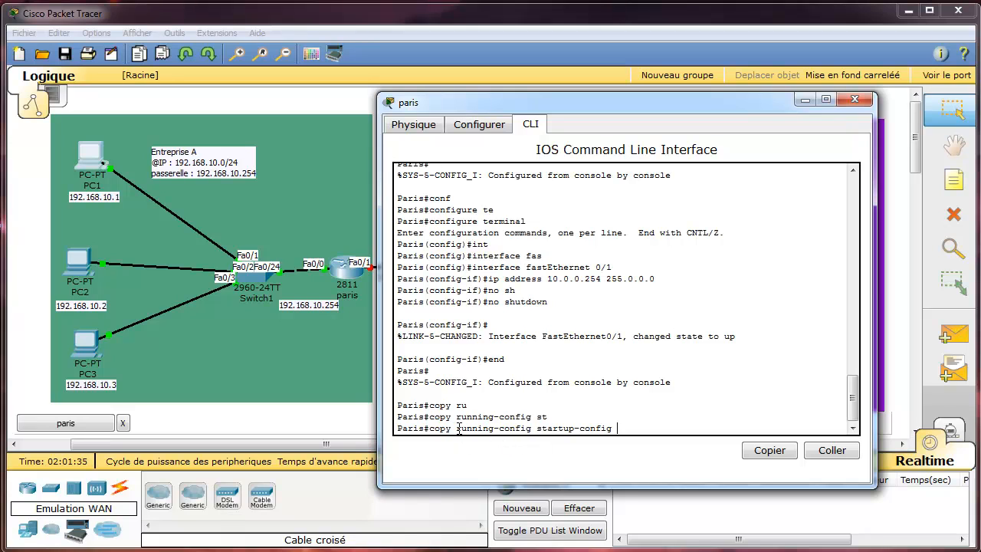
left_click_drag(455, 429, 497, 427)
left_click_drag(523, 432, 527, 431)
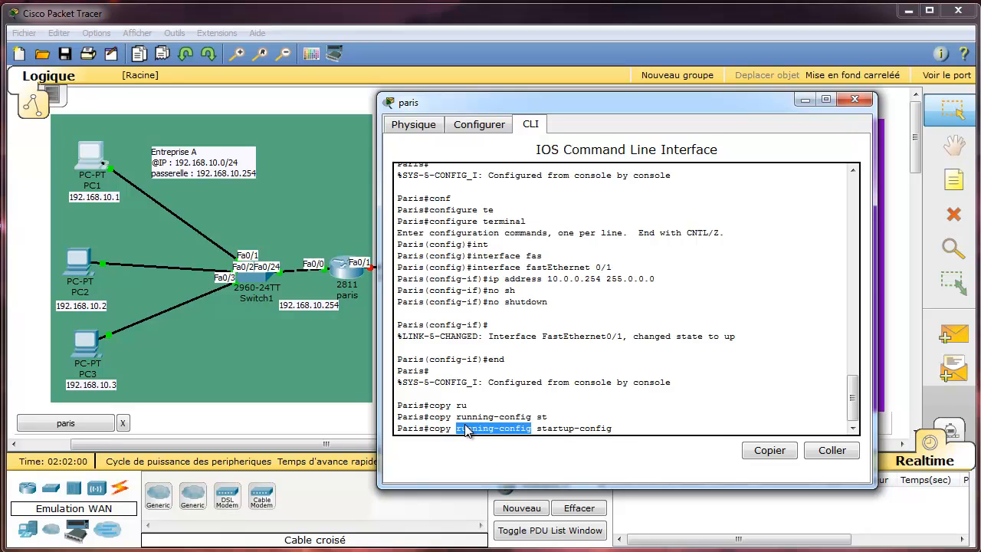
key("Return")
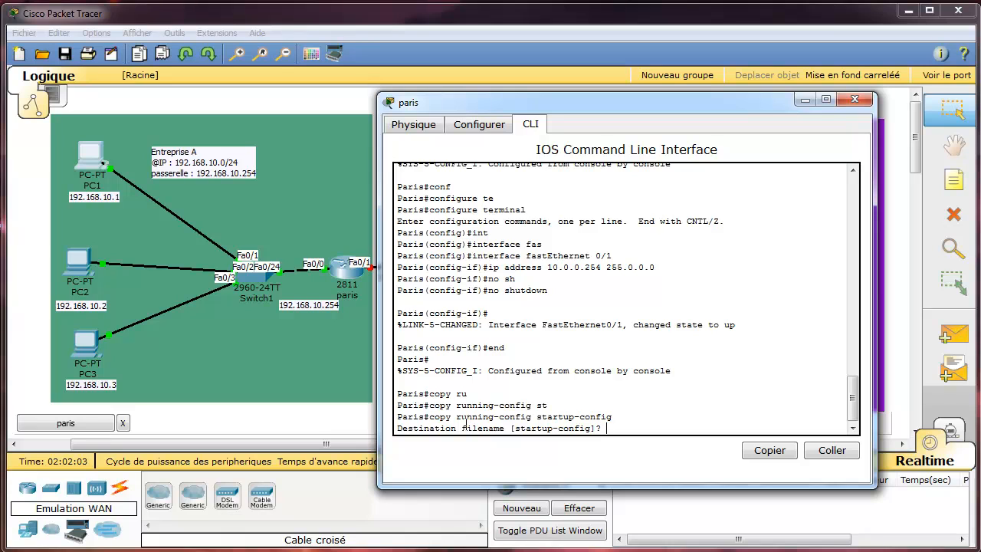
key("Return")
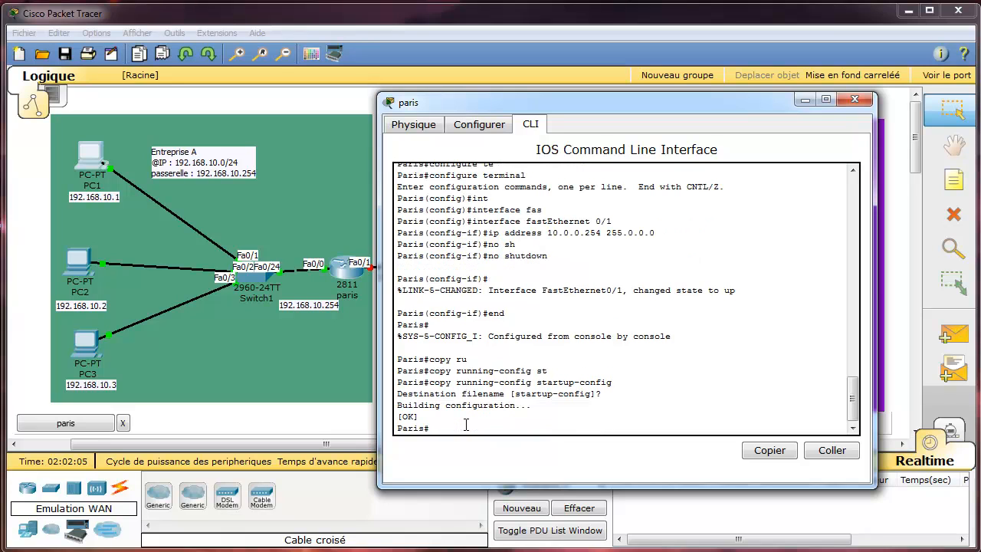
Close the paris router's window and open the lyon router's device window, moved slightly right.
left_click(855, 100)
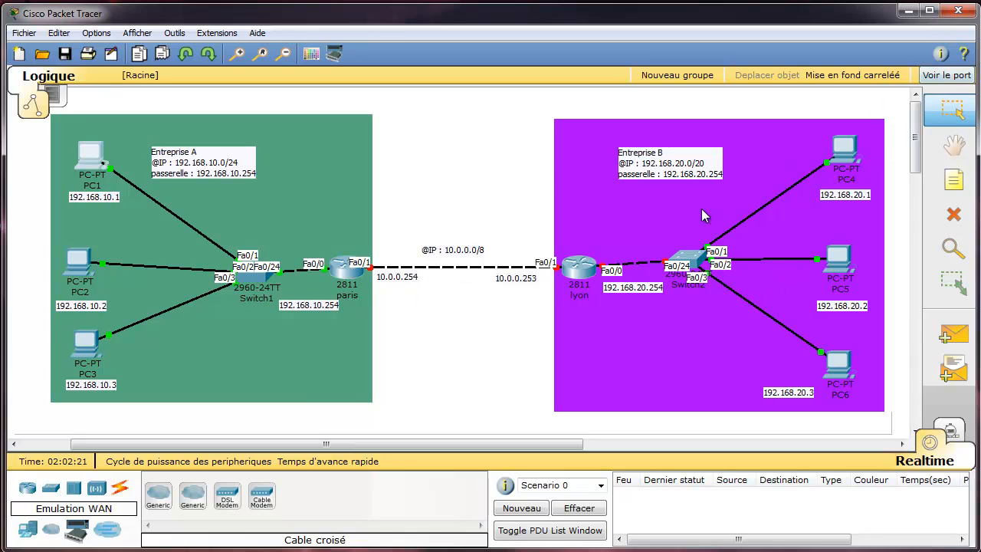
mouse_move(584, 266)
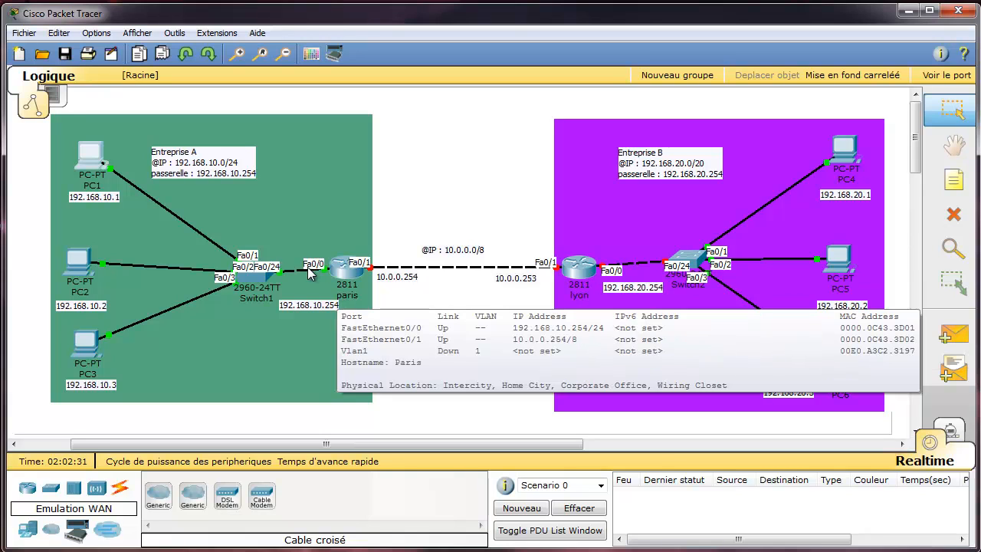
left_click(585, 281)
left_click_drag(236, 78, 494, 94)
In lyon's CLI, decline the initial setup dialog with 'no' and enter privileged mode with 'enable'.
left_click(332, 120)
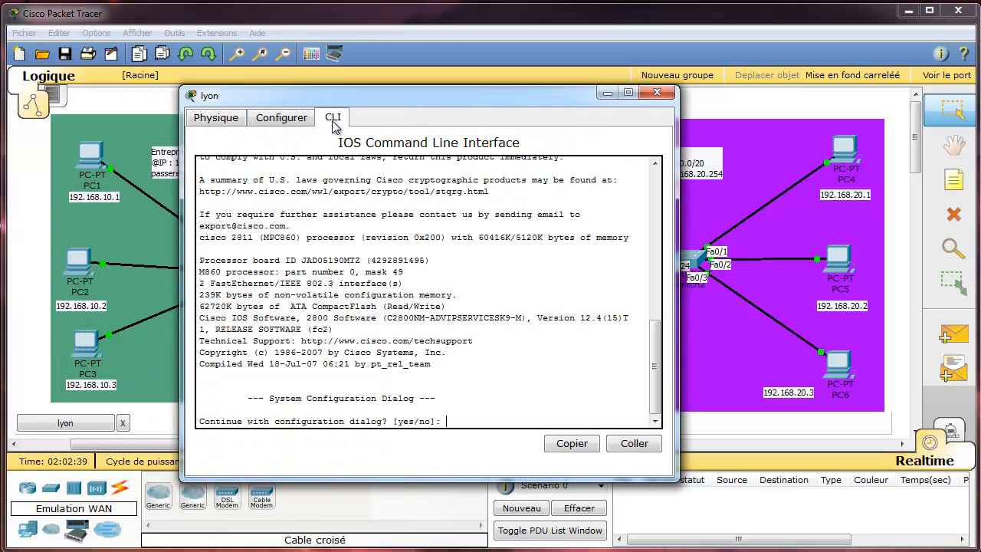
type("no")
key("Return")
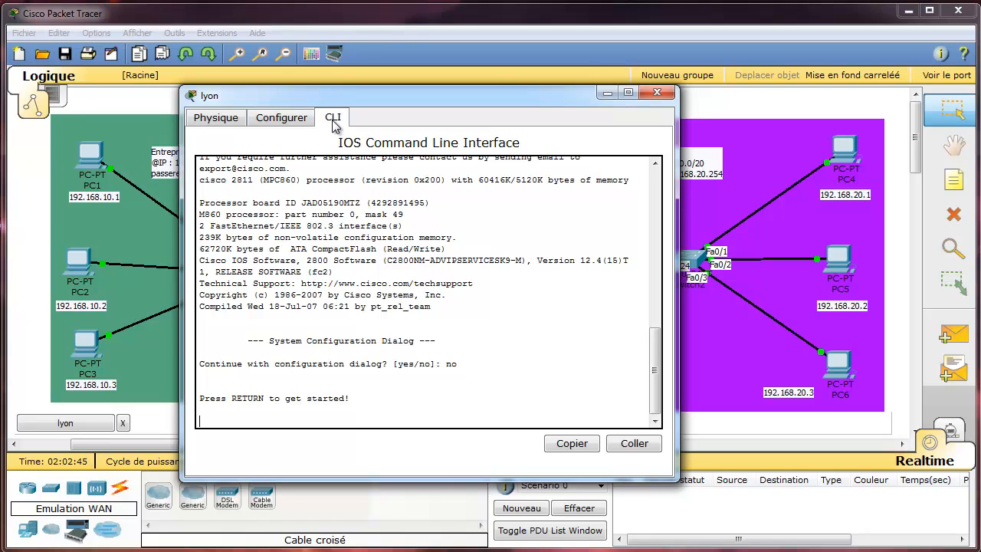
key("Return")
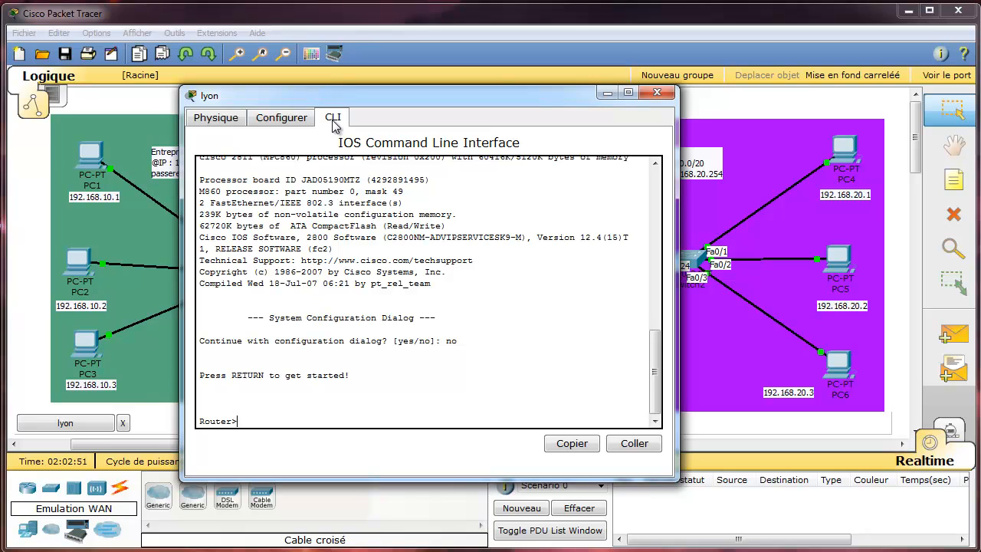
type("en")
key("Tab")
key("Return")
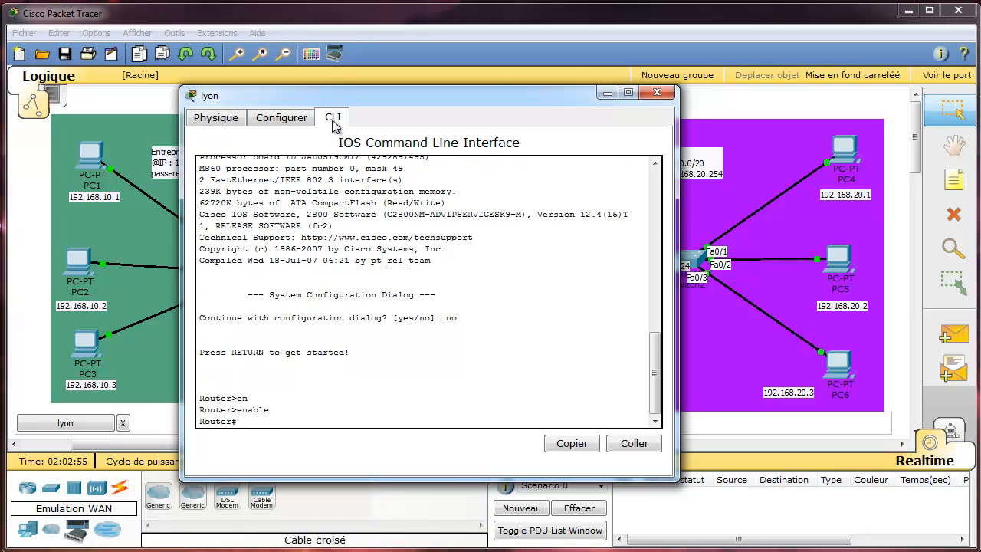
Enter global configuration with 'conf t' and begin an 'interface fastEthernet' command.
type("conf t")
key("Return")
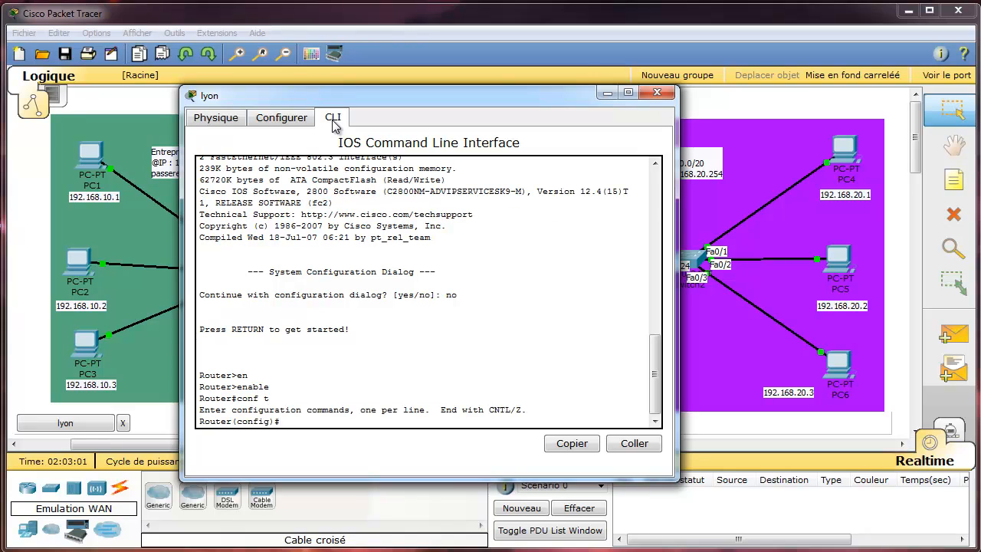
type("int")
key("Tab")
type("fas")
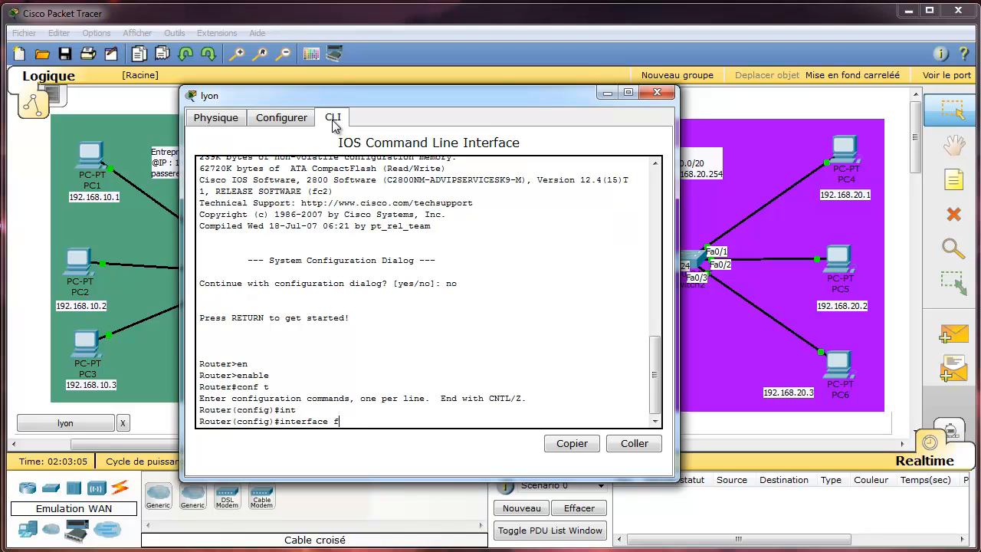
key("Tab")
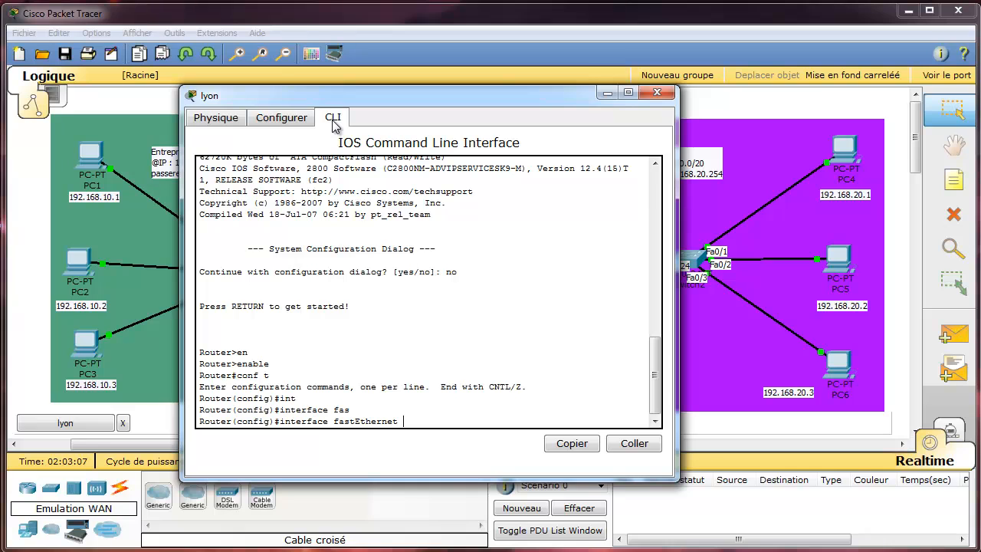
left_click_drag(438, 97, 312, 104)
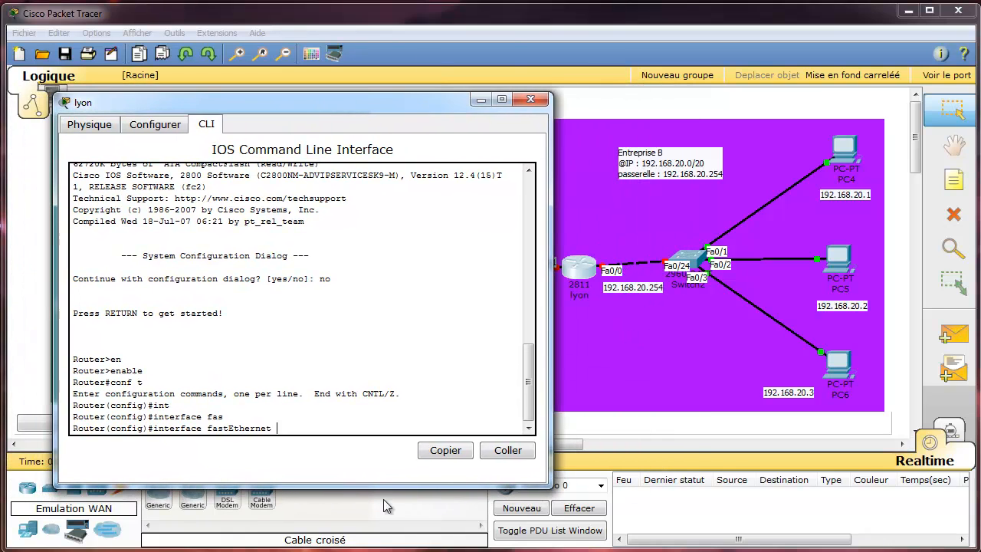
Select FastEthernet0/0 and assign it 192.168.20.254 with mask 255.255.255.0.
type("0/0")
key("Return")
type("ip ")
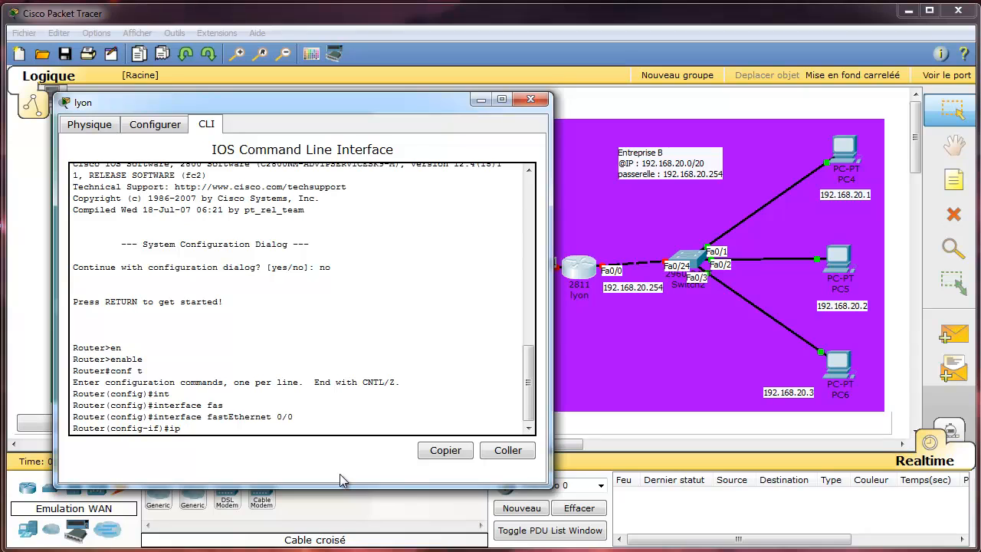
type("add")
key("Tab")
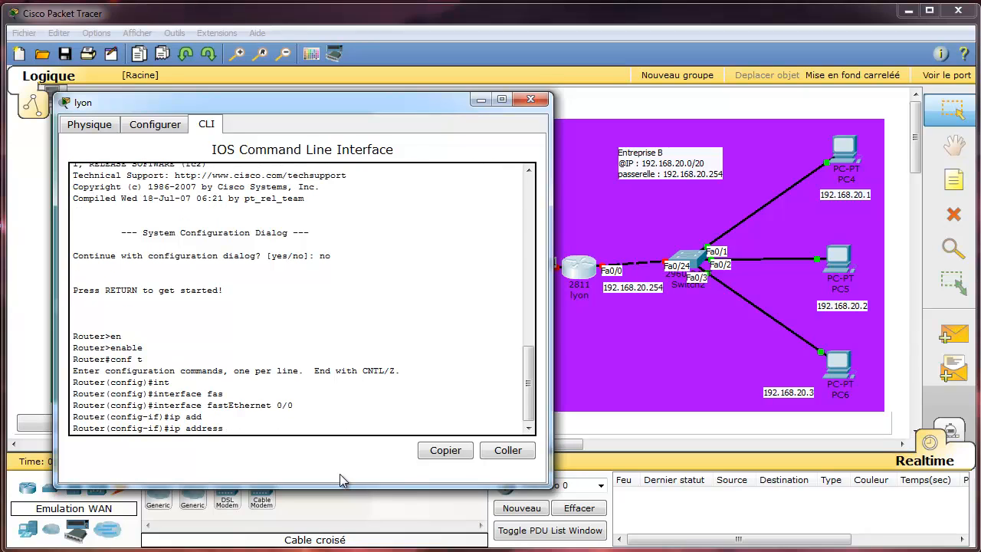
type("192.168.20.254")
type("255.255.255.0")
key("Return")
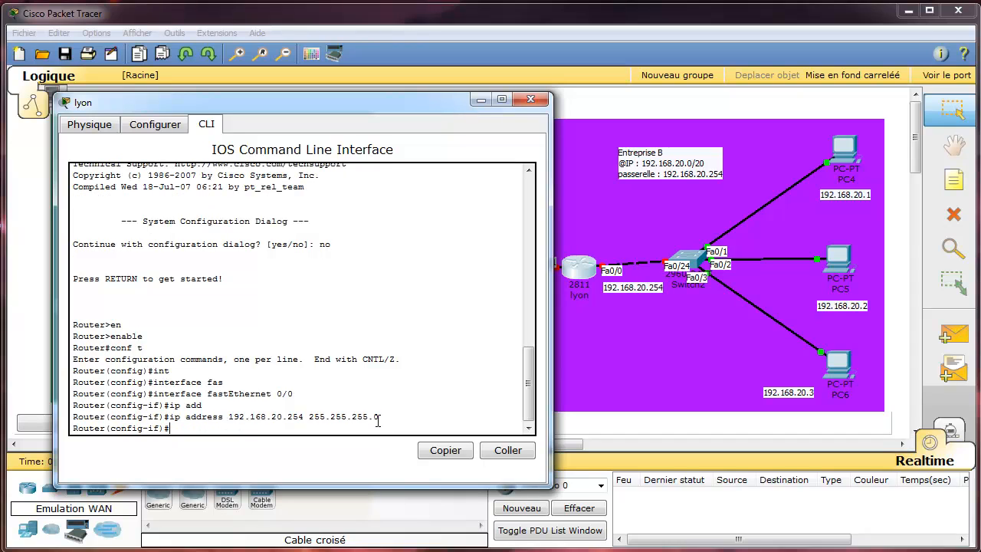
Bring FastEthernet0/0 up with 'no shutdown'.
type("no st")
key("Tab")
key("BackSpace")
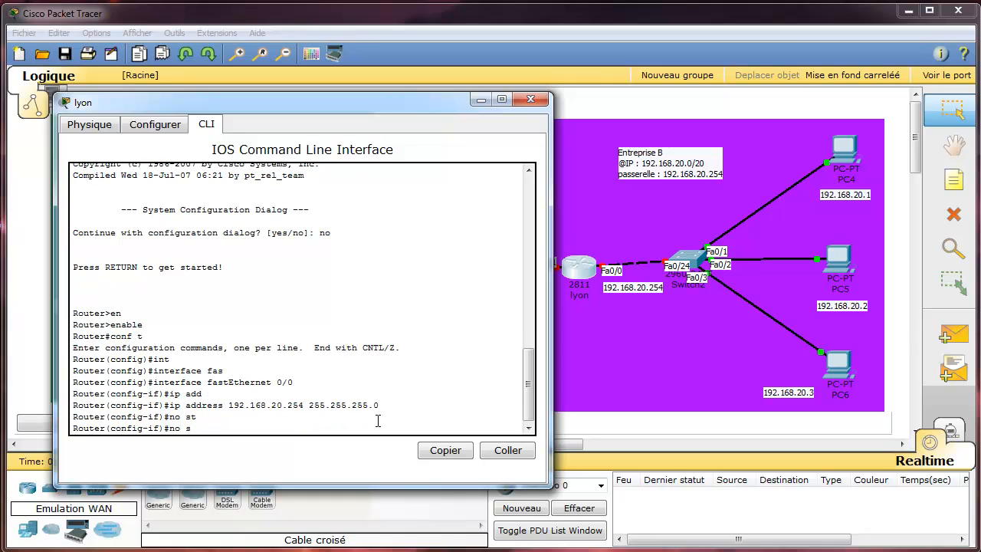
type("s")
type("hu")
key("Tab")
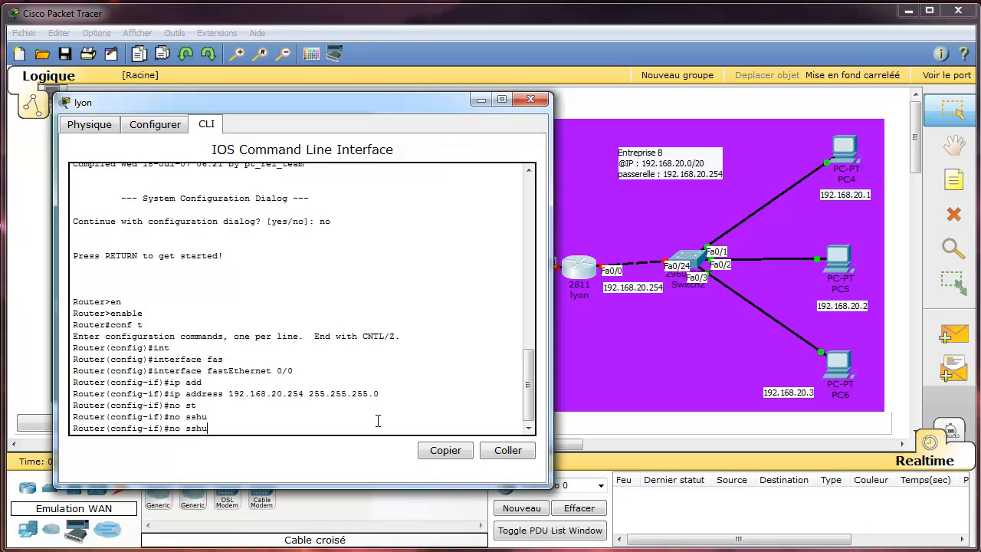
key("BackSpace")
key("BackSpace")
key("BackSpace")
key("BackSpace")
type("shu")
key("Tab")
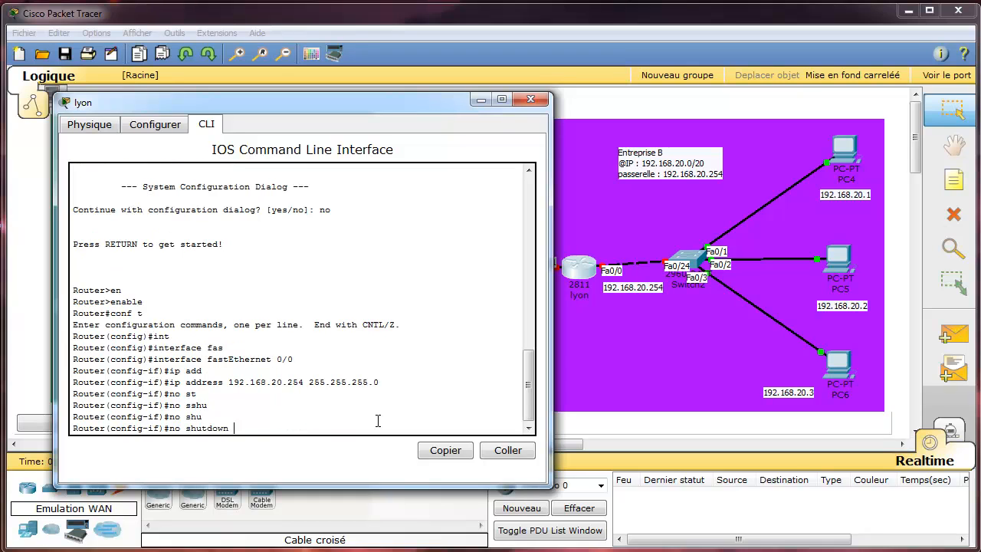
key("Return")
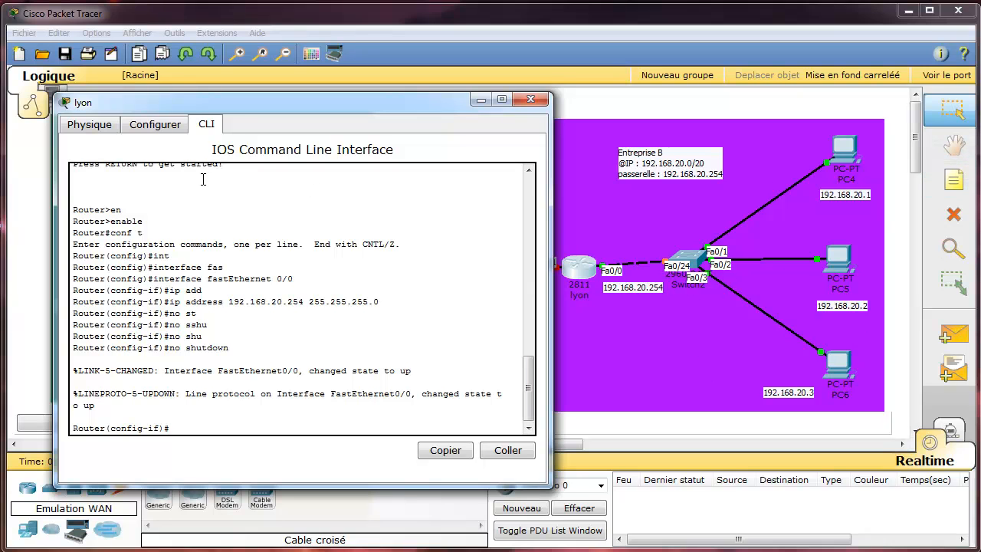
left_click_drag(266, 108, 190, 98)
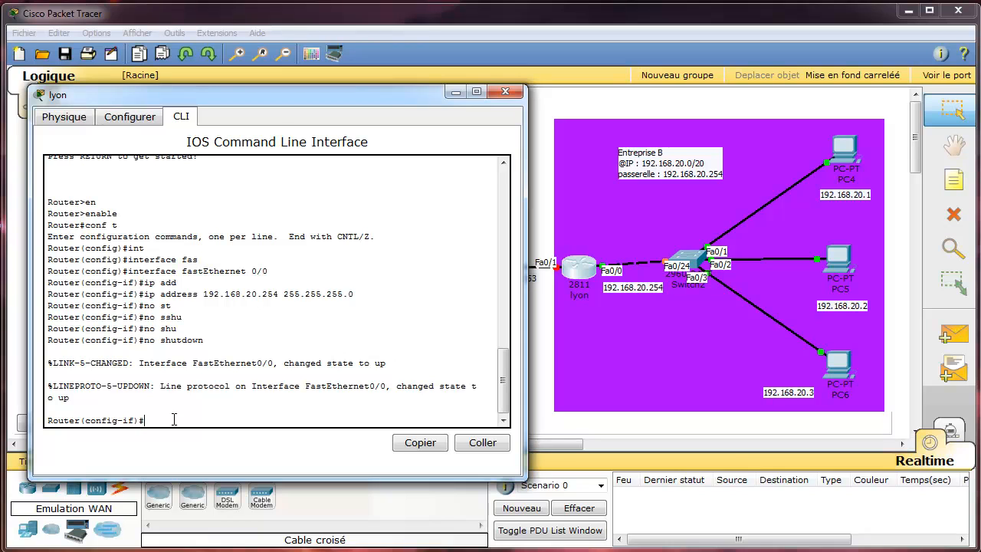
Leave FastEthernet0/0 and select interface FastEthernet0/1 from command history.
type("exit")
key("Return")
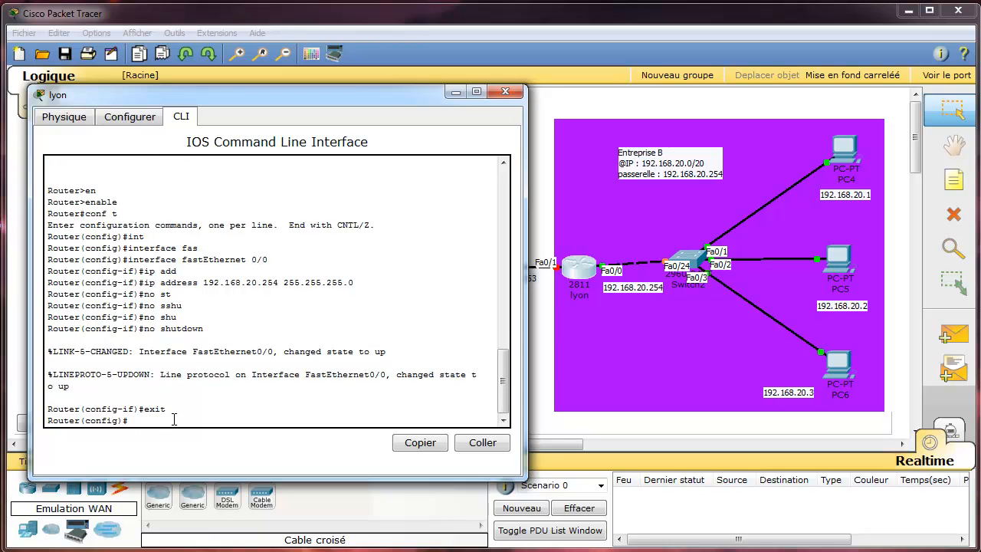
type("exit")
key("Up")
key("Up")
key("Up")
key("Up")
key("Up")
key("Up")
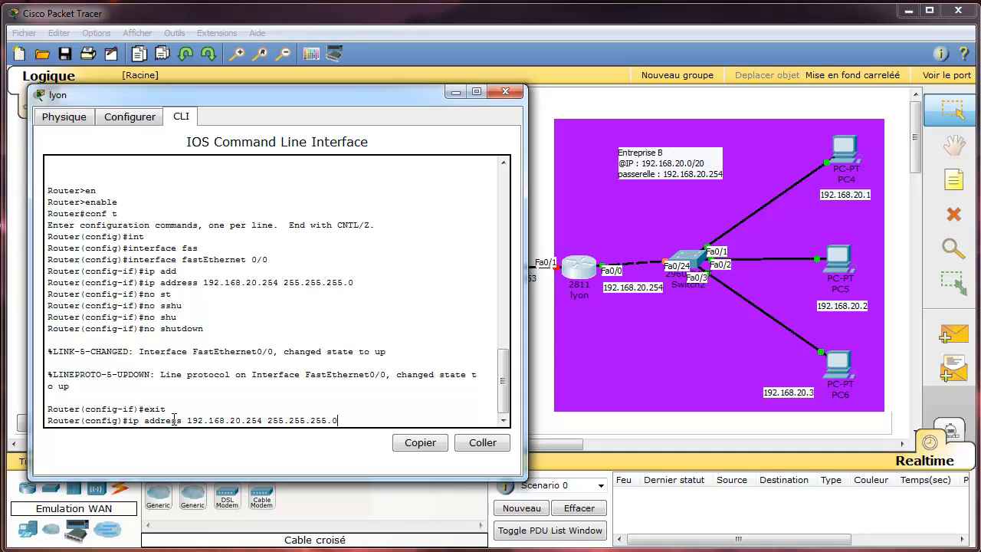
key("Up")
key("Up")
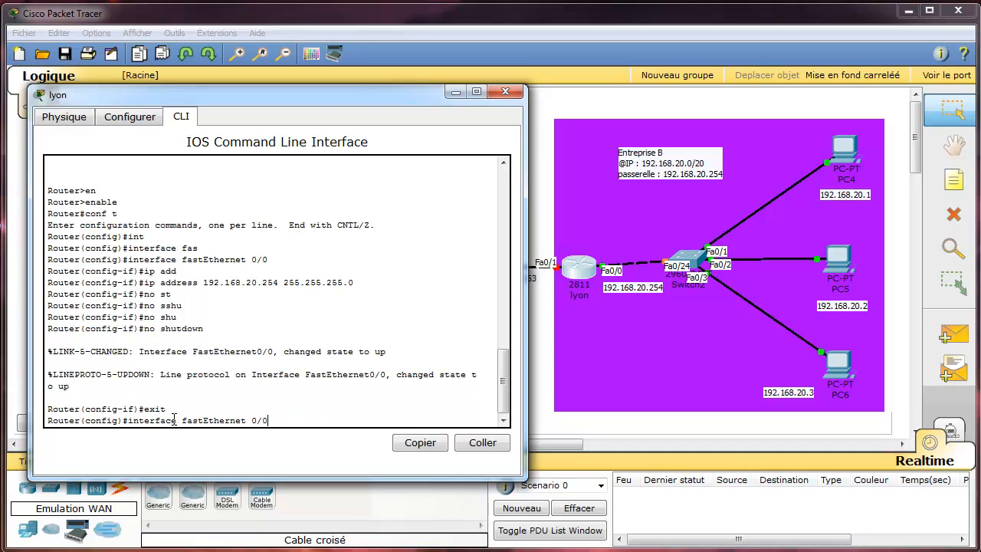
key("BackSpace")
key("Return")
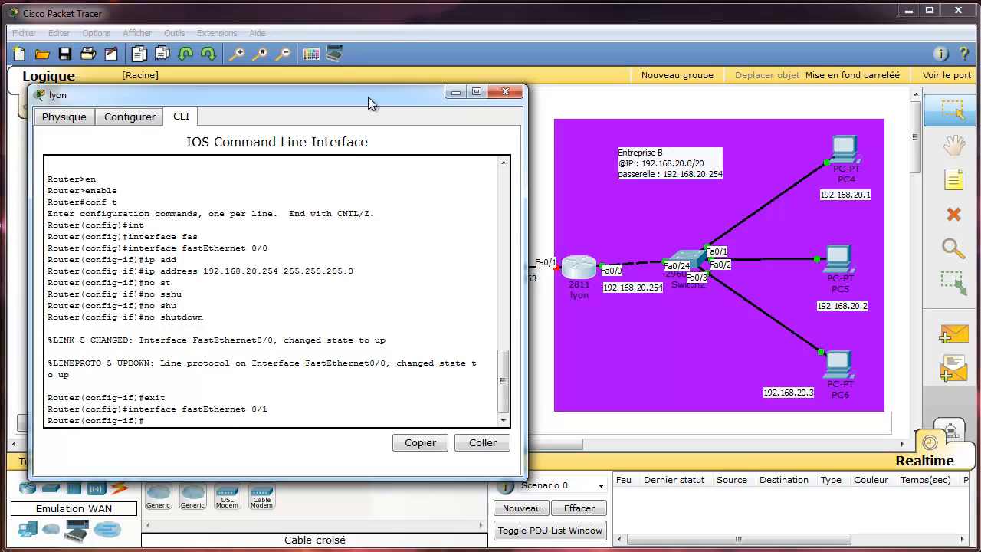
Assign FastEthernet0/1 the address 10.0.0.253 with mask 255.0.0.0.
key("Up")
key("Up")
key("Up")
key("Up")
key("Up")
key("Up")
key("Up")
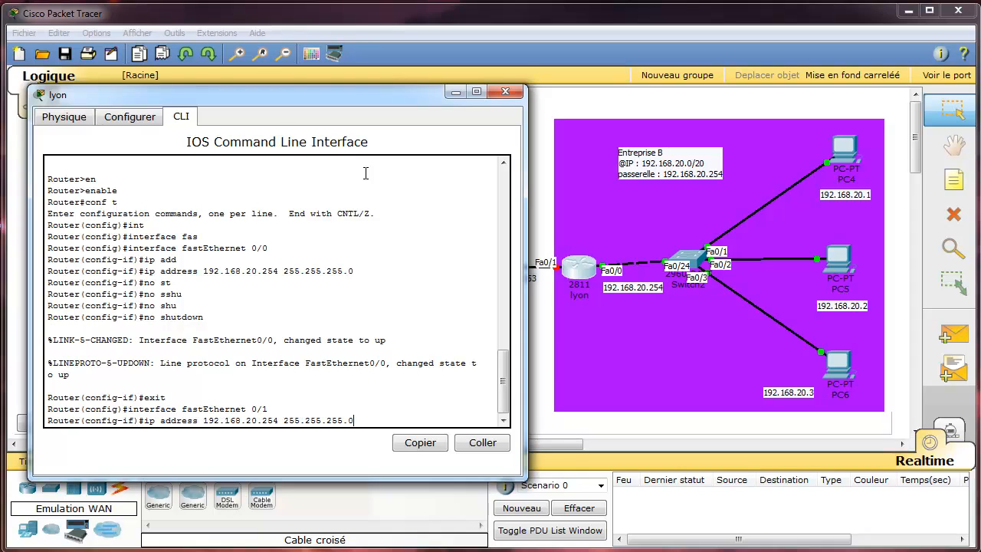
key("BackSpace")
key("BackSpace")
key("BackSpace")
key("BackSpace")
key("BackSpace")
key("BackSpace")
key("BackSpace")
key("BackSpace")
key("BackSpace")
key("BackSpace")
key("BackSpace")
key("BackSpace")
key("BackSpace")
key("BackSpace")
key("BackSpace")
key("BackSpace")
key("BackSpace")
key("BackSpace")
key("BackSpace")
key("BackSpace")
left_click(455, 91)
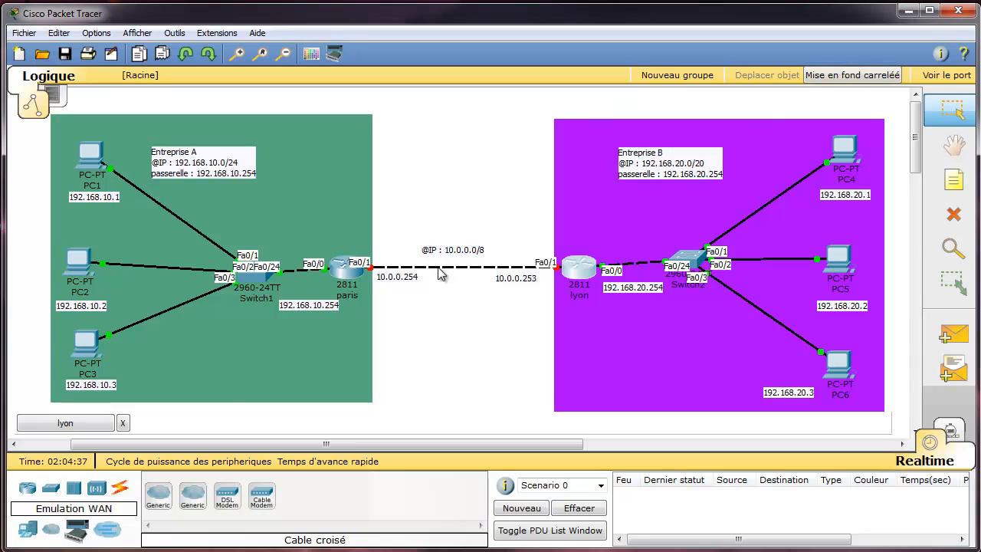
left_click(73, 426)
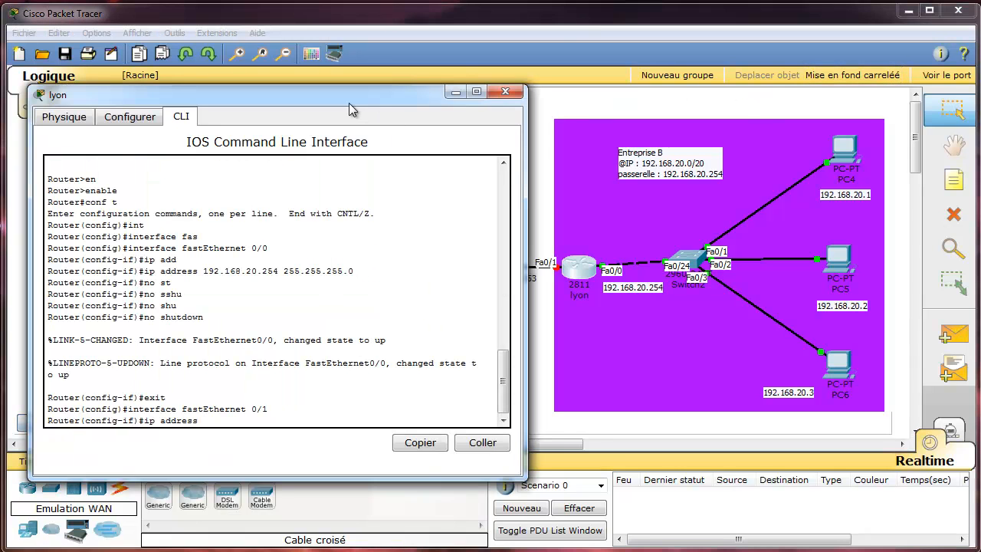
left_click_drag(351, 100, 906, 82)
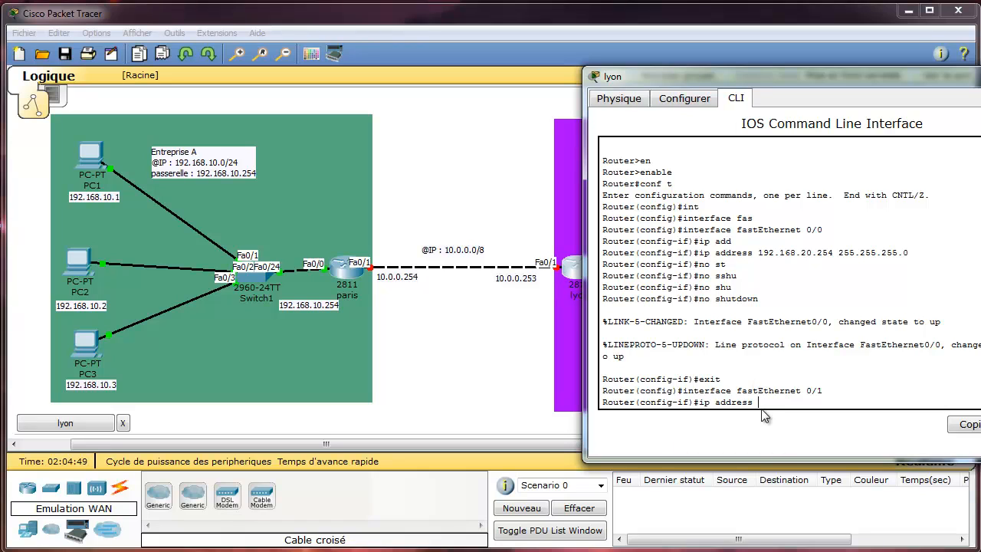
type("10.0.0.253")
type("255.0.0.0")
key("Return")
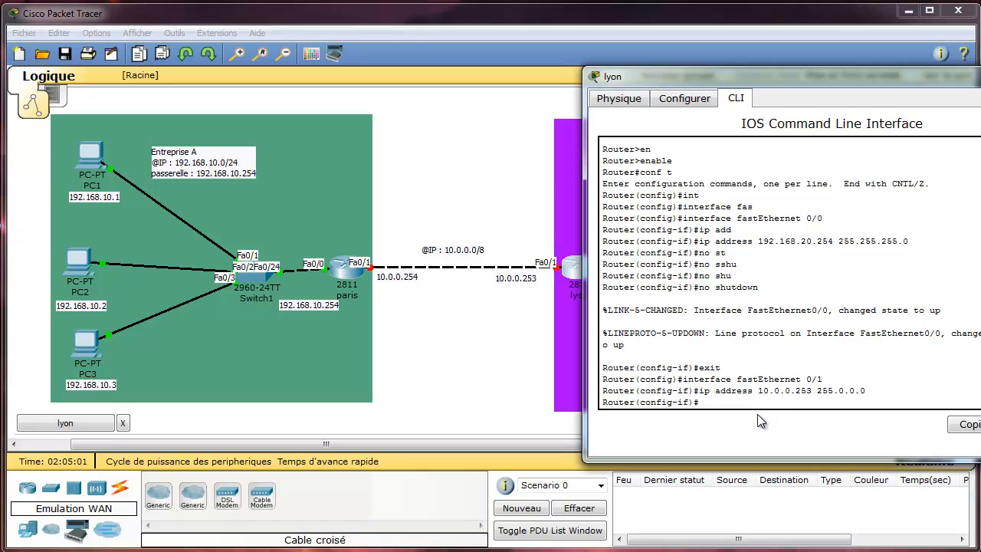
Bring FastEthernet0/1 up with 'no shutdown' and leave configuration mode with 'end'.
key("Up")
key("Up")
key("Up")
key("Up")
key("Return")
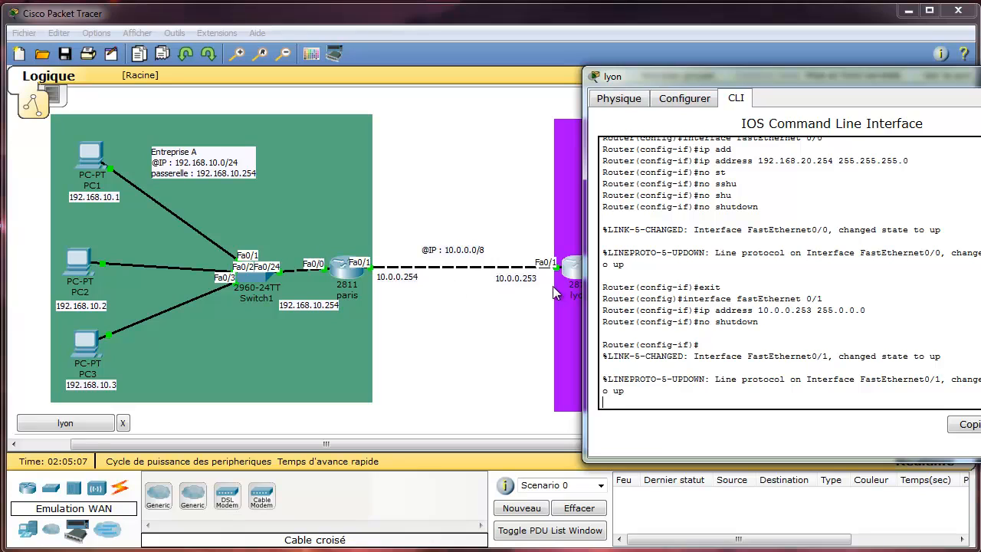
key("Return")
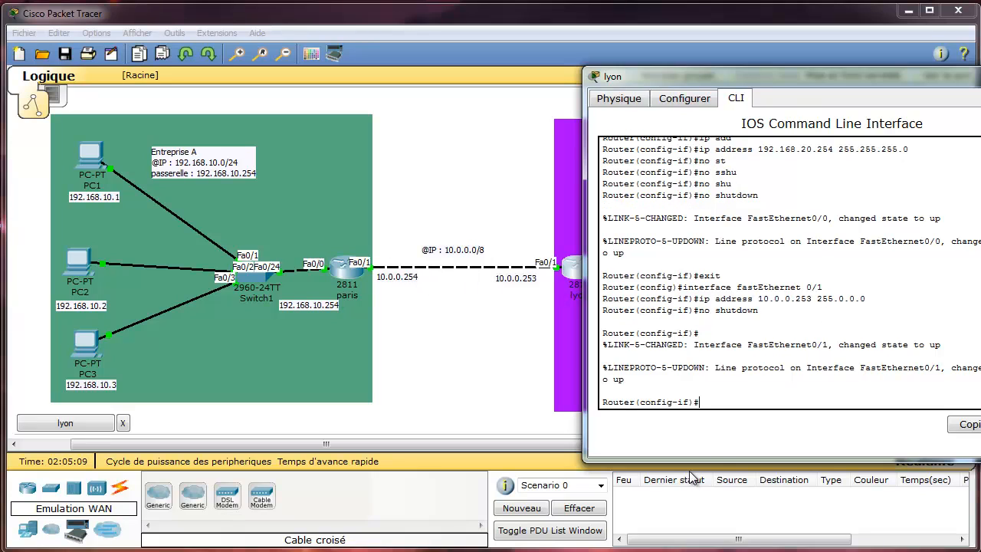
type("end")
key("Return")
key("Return")
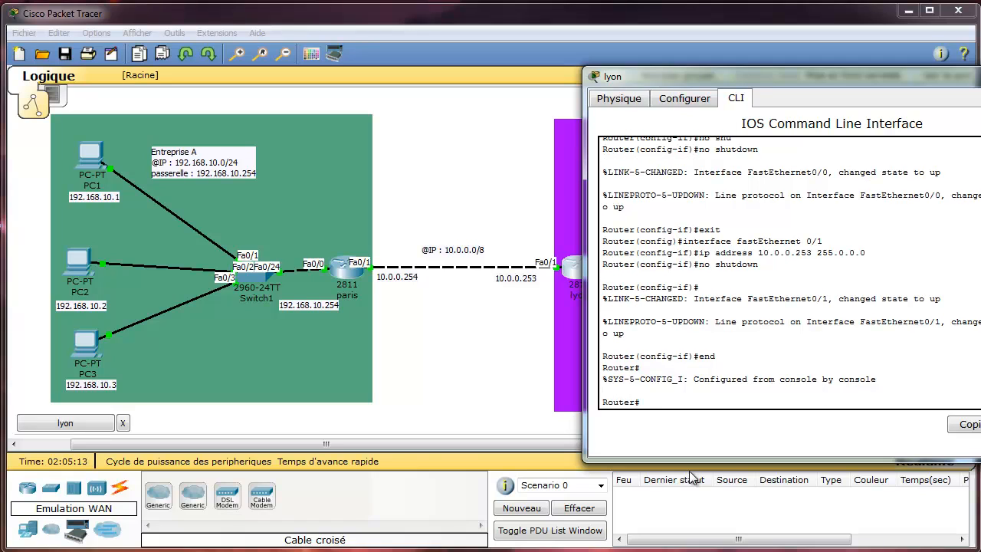
Save lyon's running-config to startup-config.
type("cop")
key("Tab")
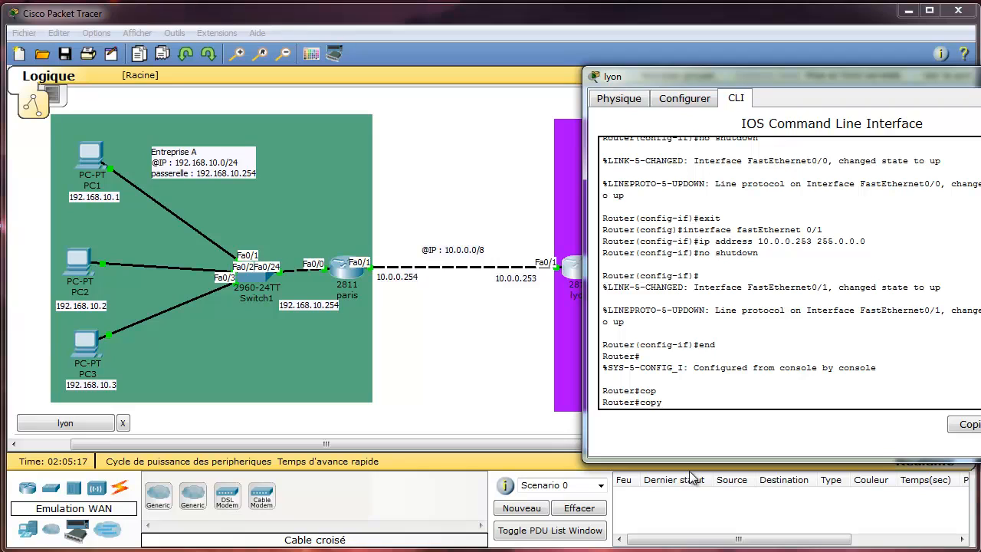
type("ru")
key("Tab")
type("st")
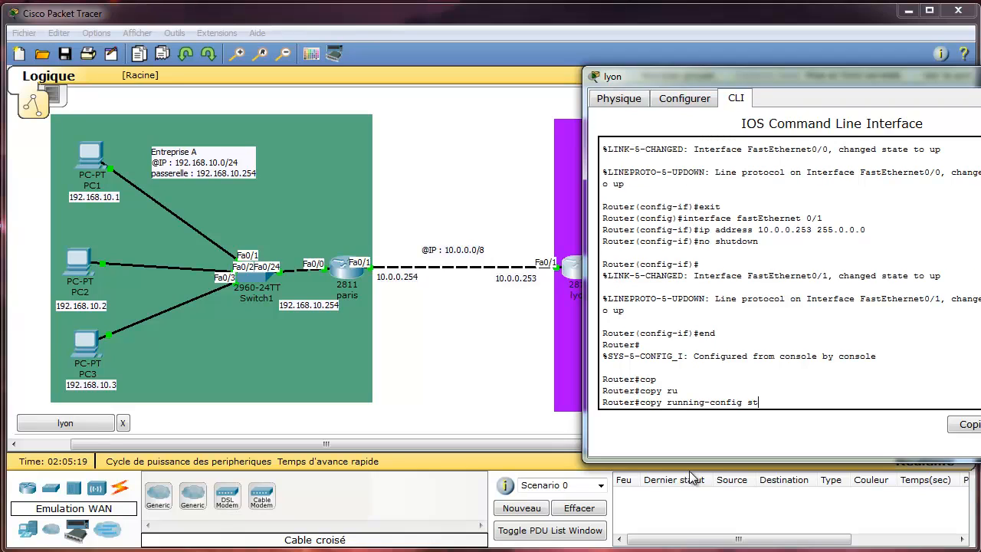
key("Tab")
key("Return")
key("Return")
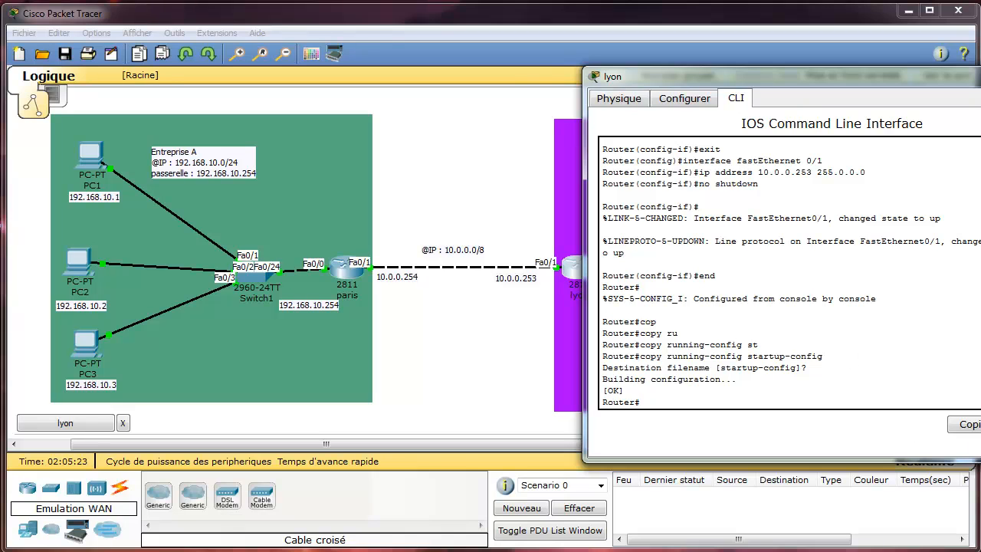
left_click(980, 75)
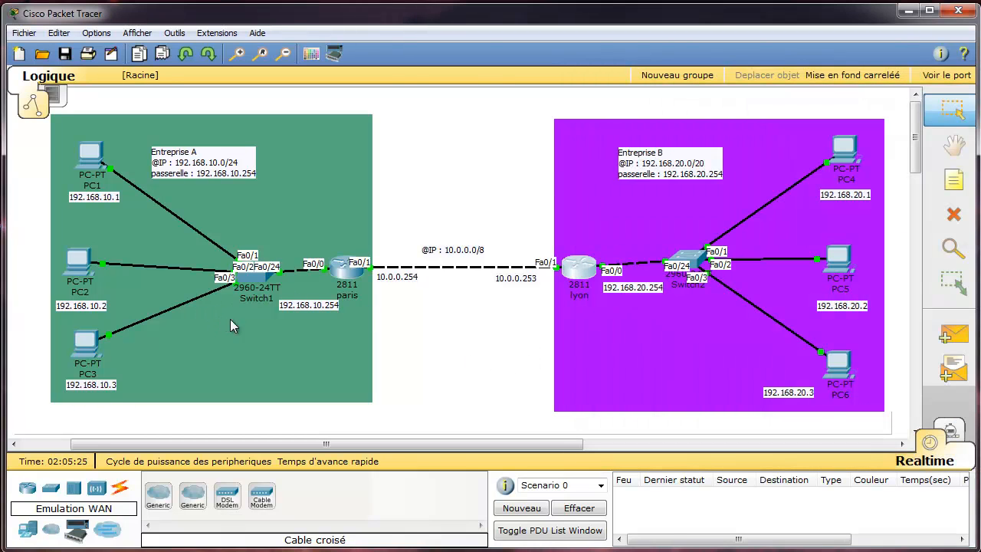
left_click(87, 264)
left_click_drag(292, 139, 387, 98)
left_click(387, 176)
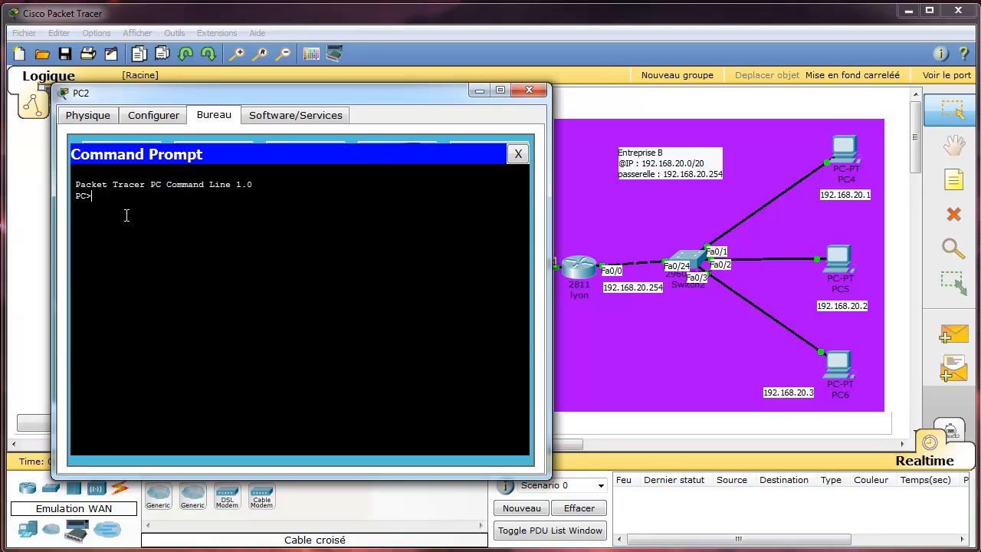
type("ping 192.168.20.0")
key("BackSpace")
type("2")
key("Return")
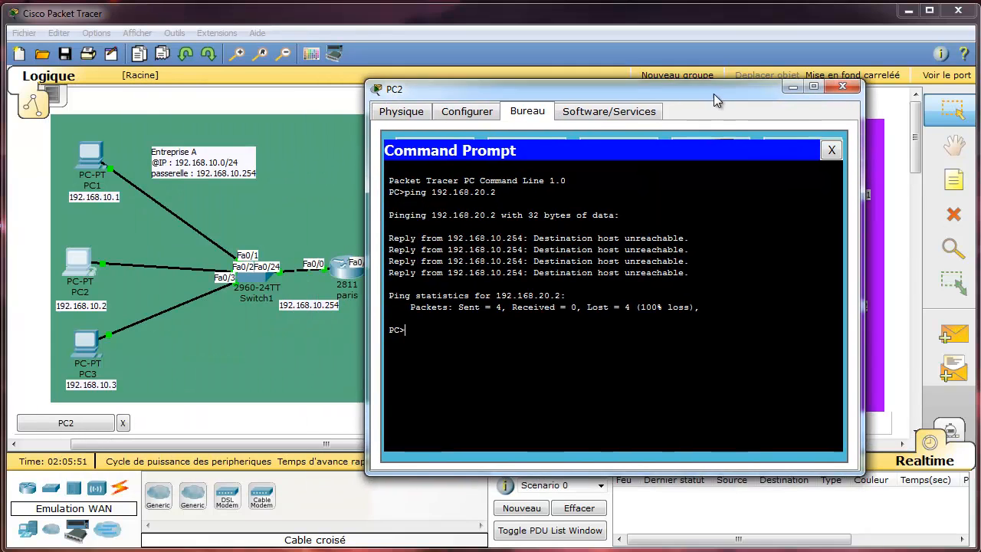
left_click_drag(713, 93, 728, 89)
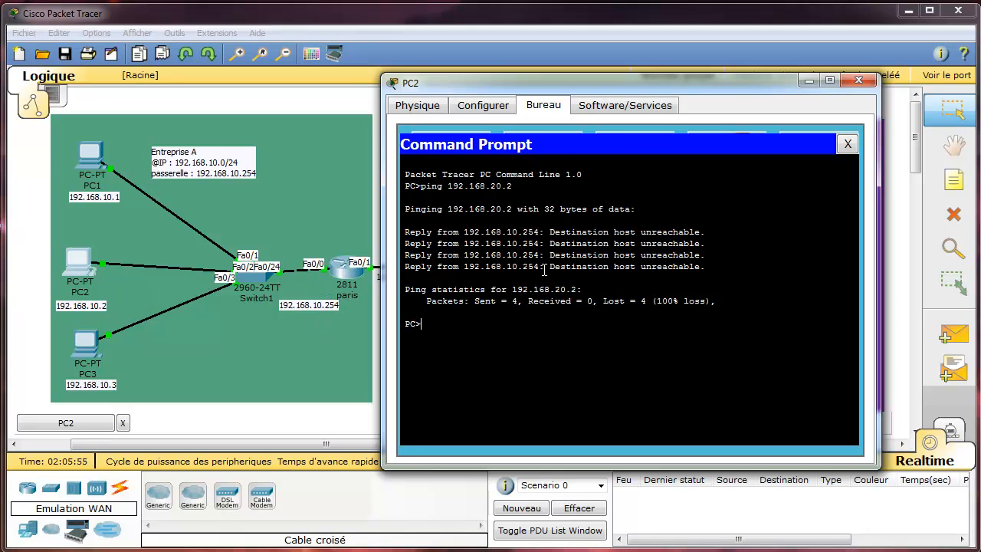
left_click(848, 144)
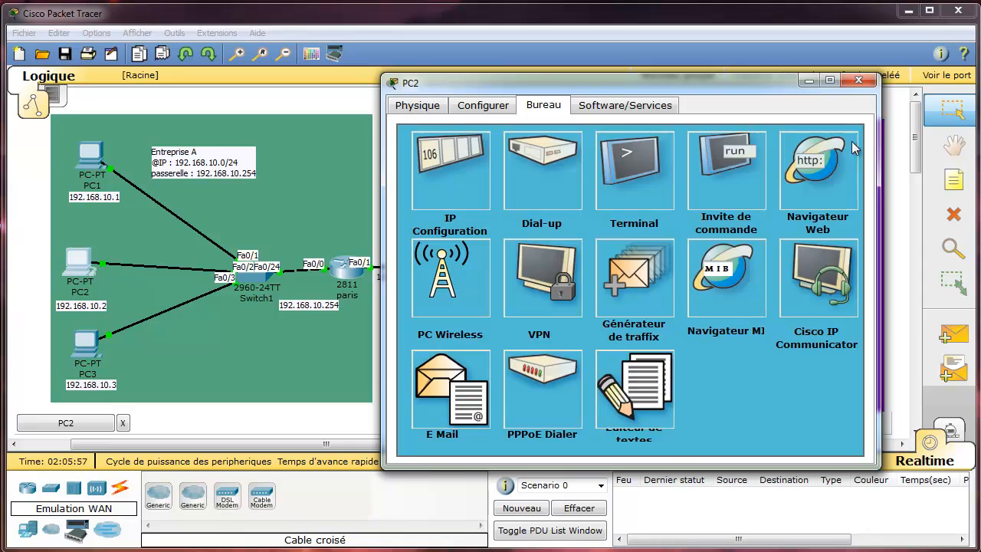
left_click(858, 80)
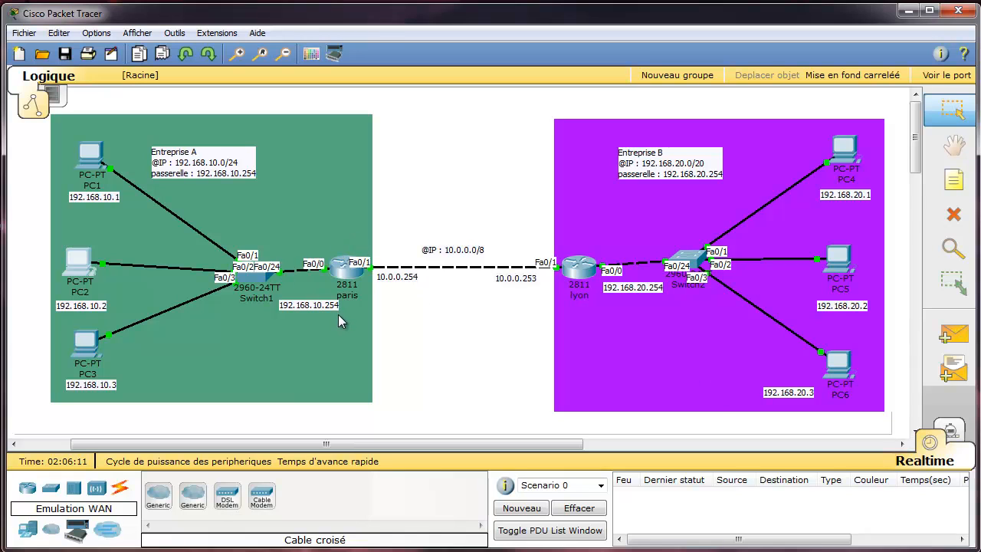
mouse_move(349, 275)
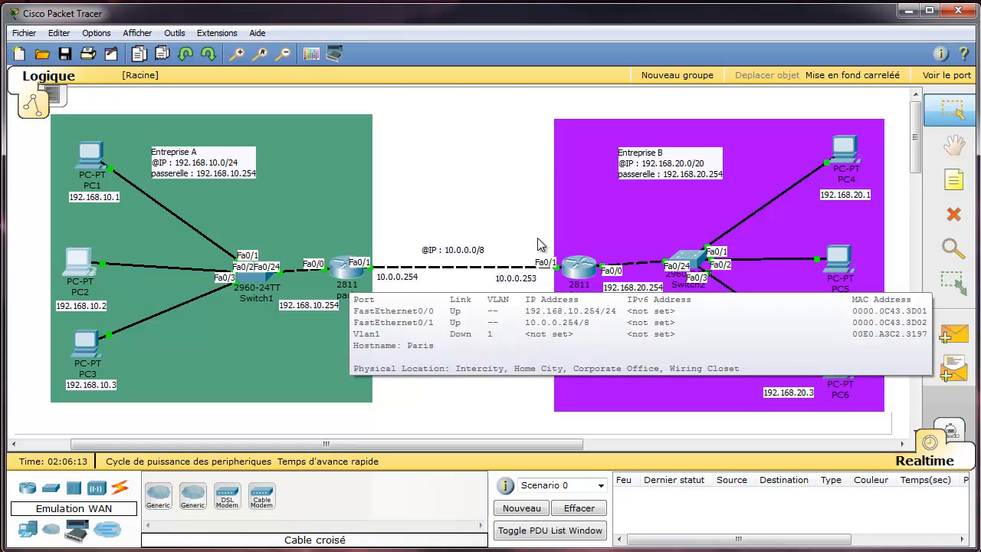
mouse_move(582, 274)
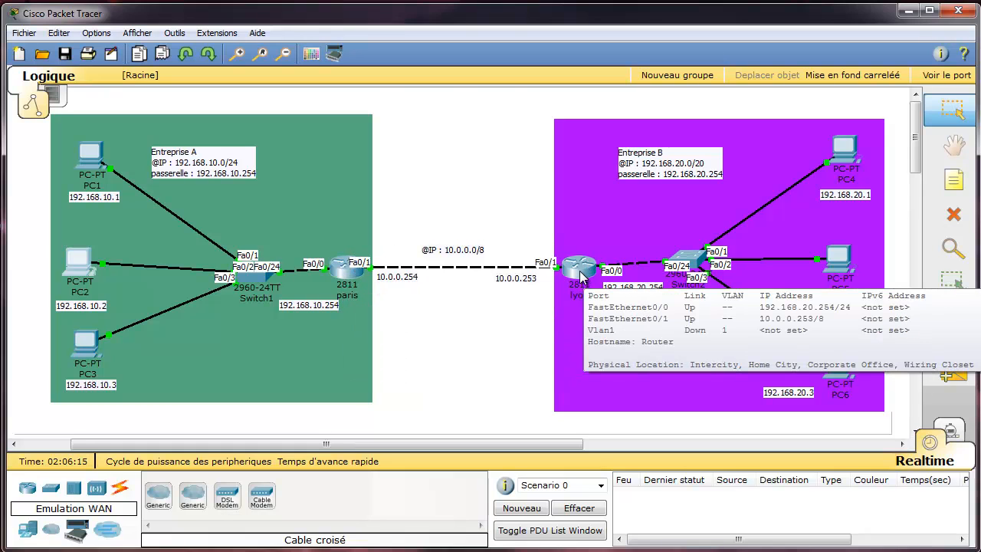
mouse_move(842, 186)
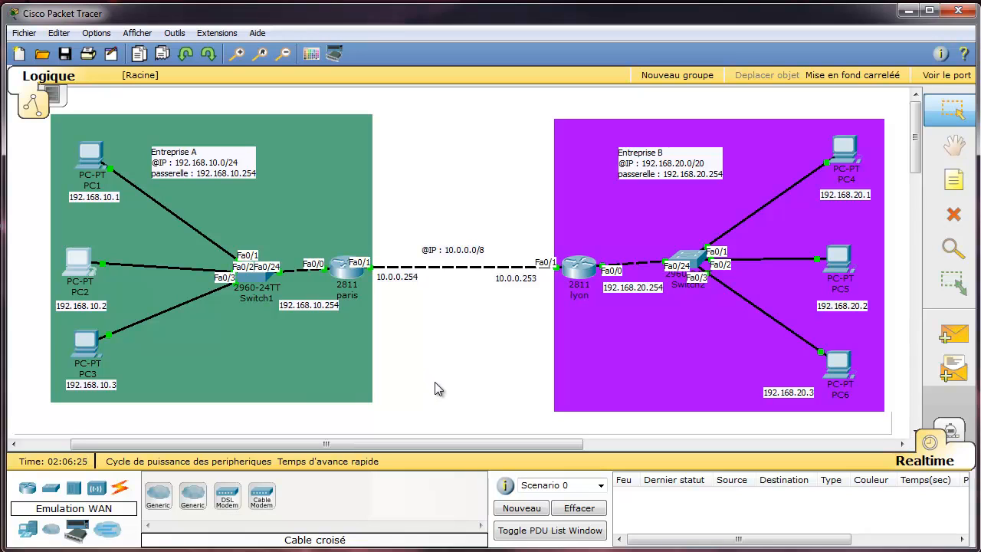
Open the paris router's CLI, enter 'conf t', and begin an 'ip route' command.
left_click(349, 275)
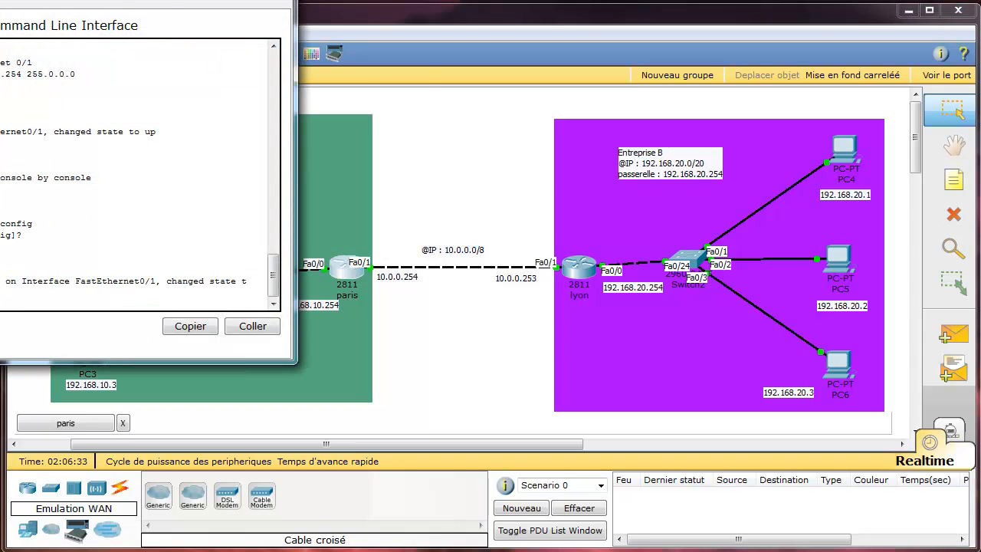
left_click_drag(112, 0, 658, 79)
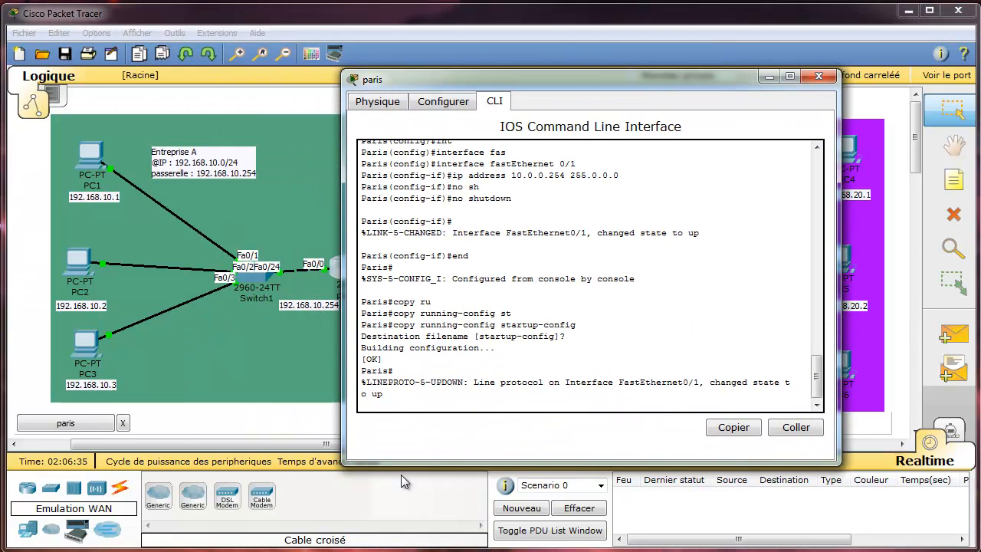
key("Return")
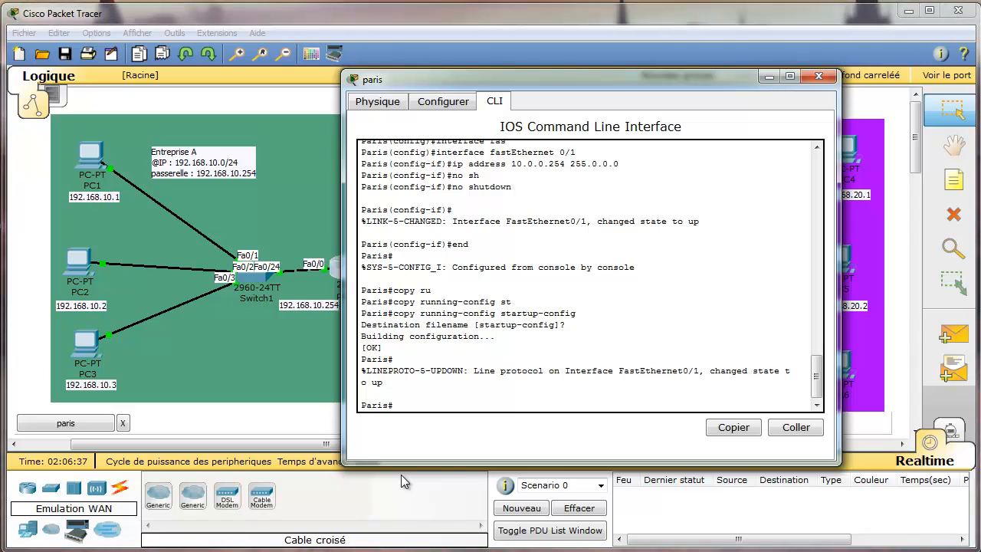
type("conf t")
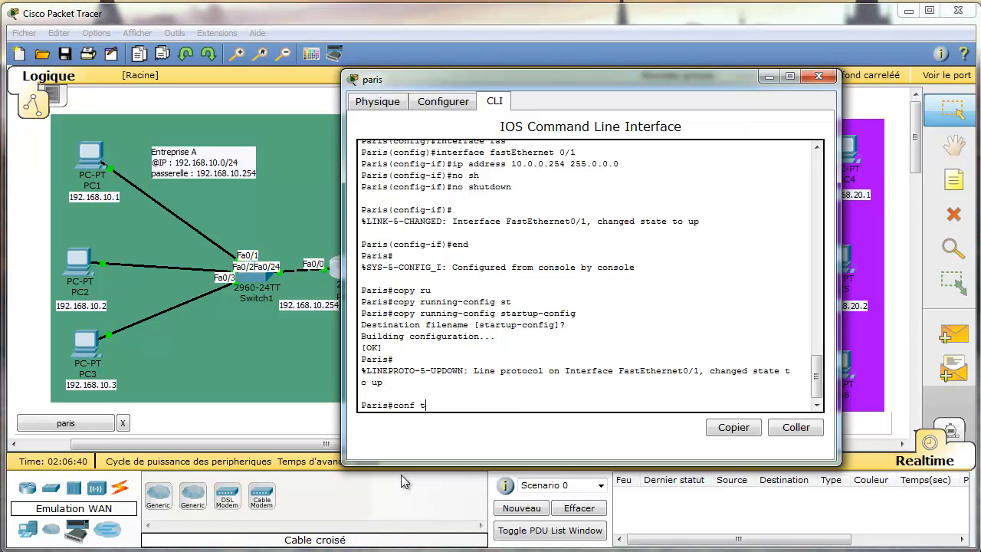
key("Return")
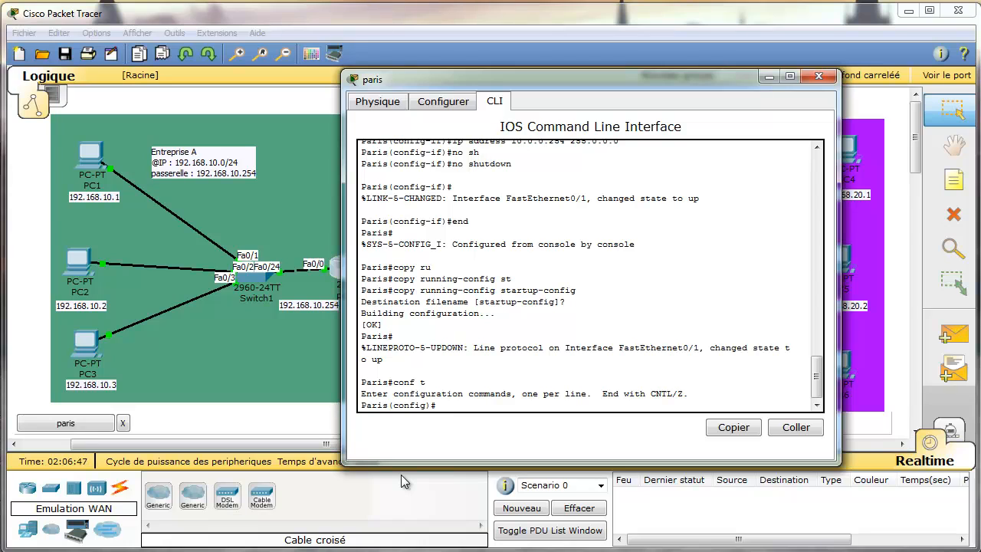
type("ip rou")
key("Tab")
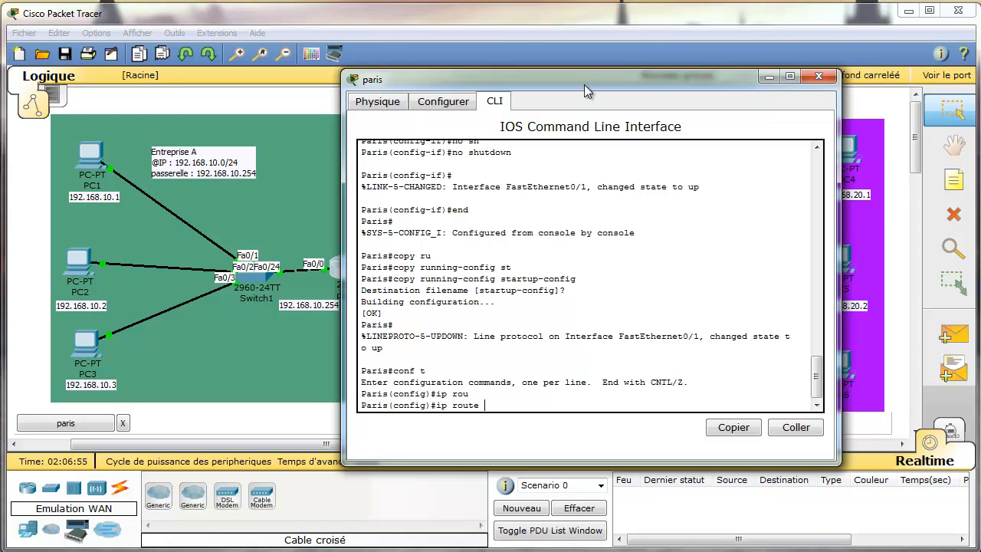
left_click_drag(583, 84, 338, 98)
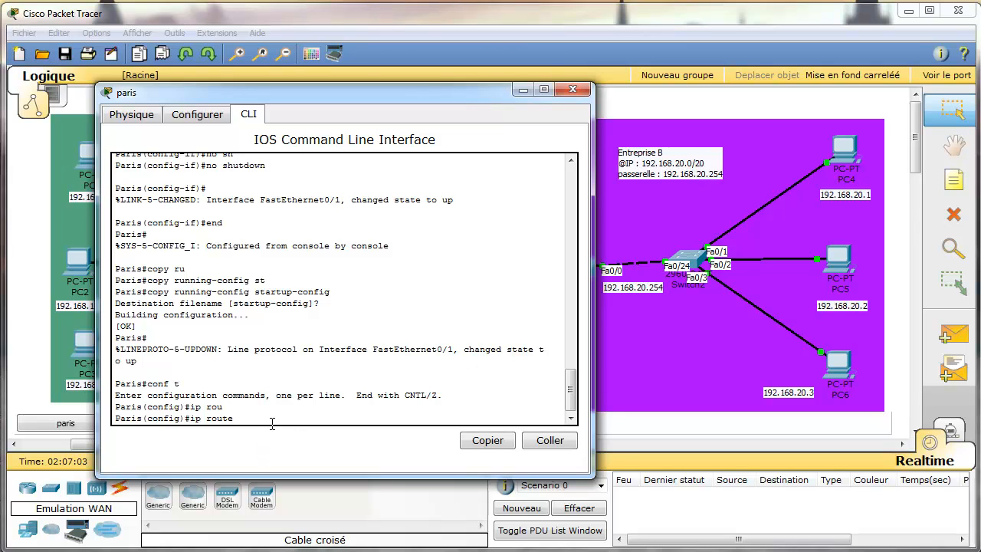
Complete the static route 192.168.20.0 255.255.255.0 via 10.0.0.253 on paris.
type("192.168.20.0")
type("255.255.255.0")
left_click_drag(436, 94, 355, 101)
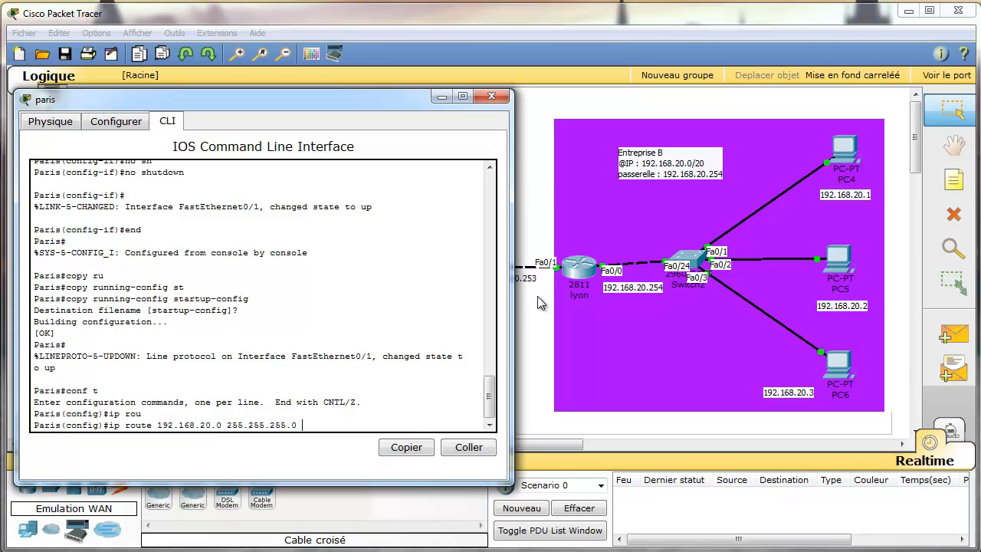
type("10.0.0.253")
left_click_drag(324, 105, 252, 102)
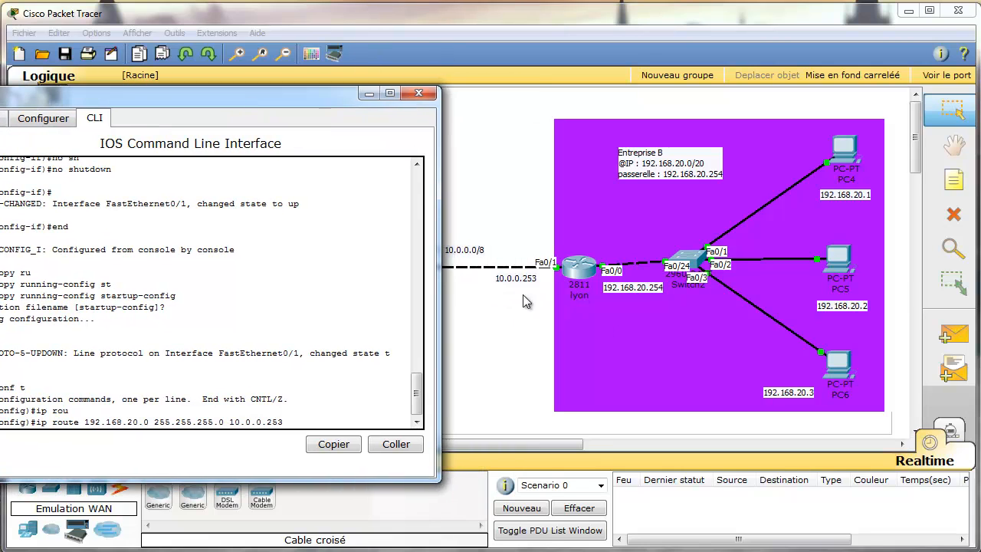
key("Return")
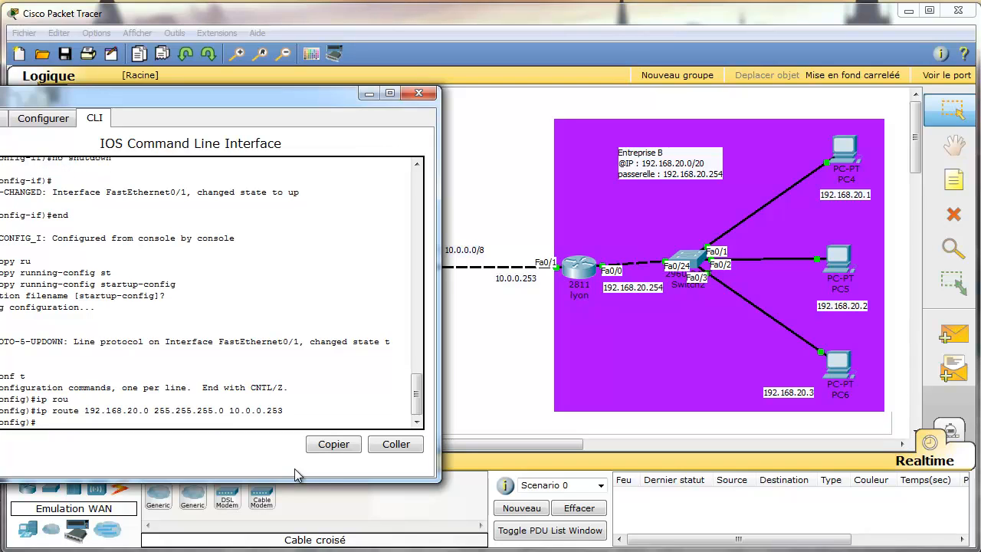
Leave configuration mode and save paris's running-config to startup-config.
type("end")
key("Return")
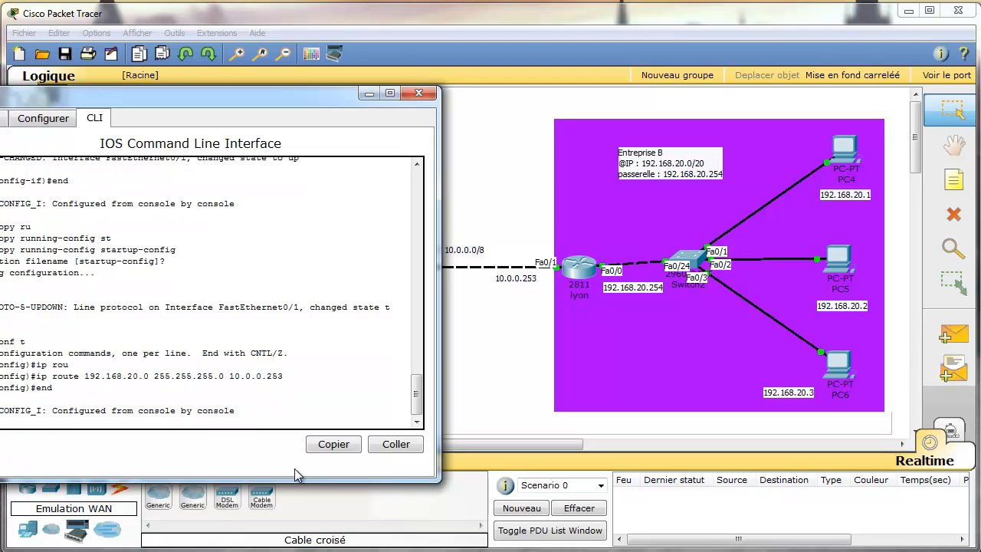
type("conf t")
key("Return")
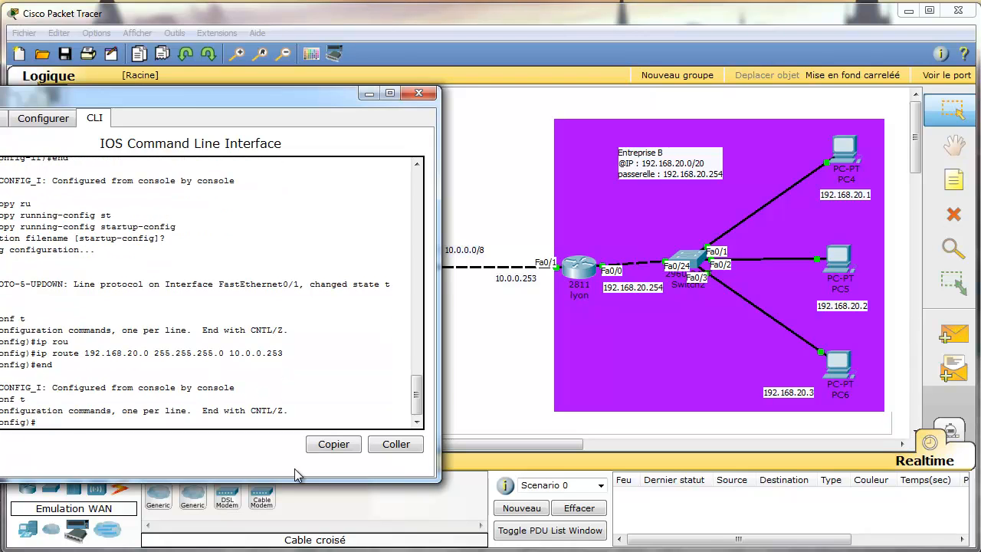
type("end")
key("Return")
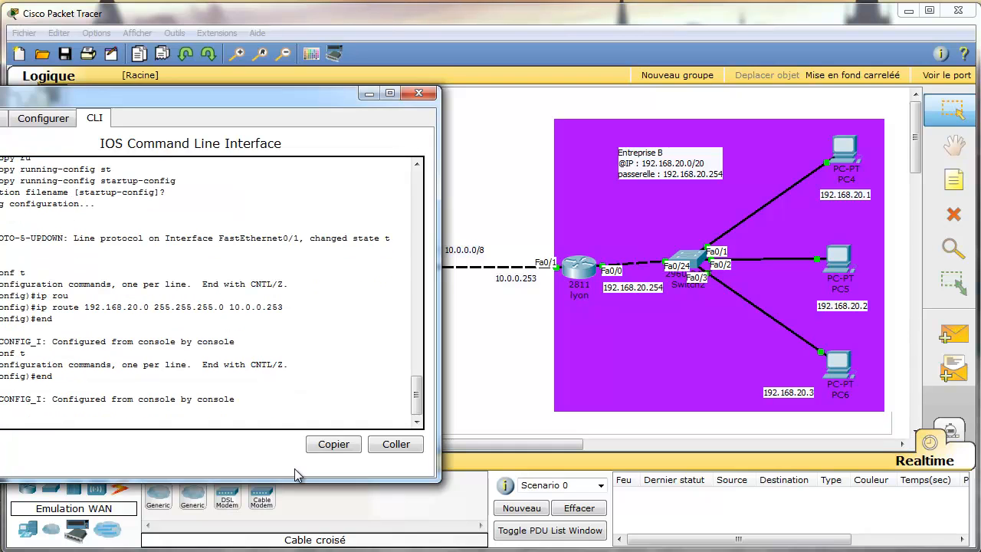
type("cop")
key("Tab")
type("ru")
key("Tab")
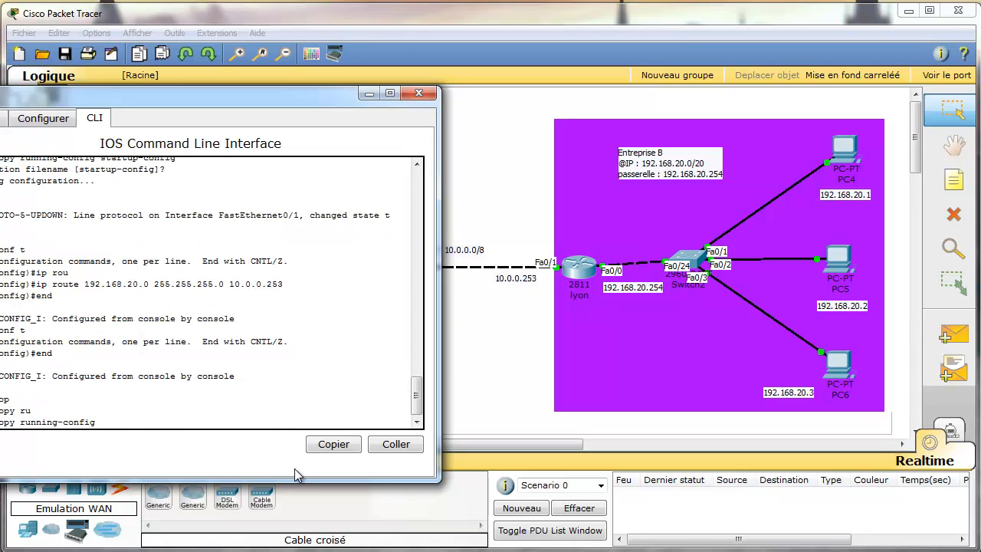
type("st")
key("Return")
key("Return")
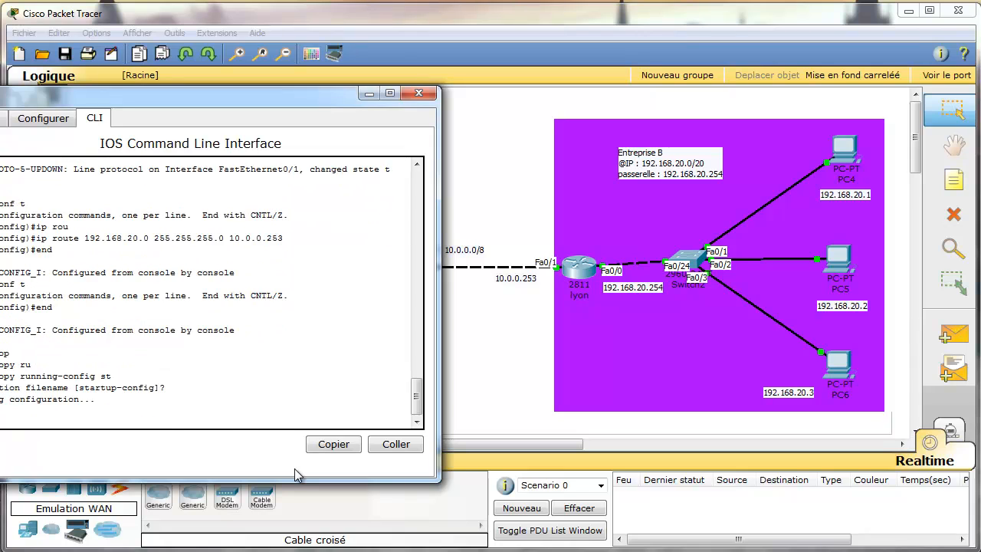
Close the paris console and put the lyon router into global configuration mode.
left_click(420, 93)
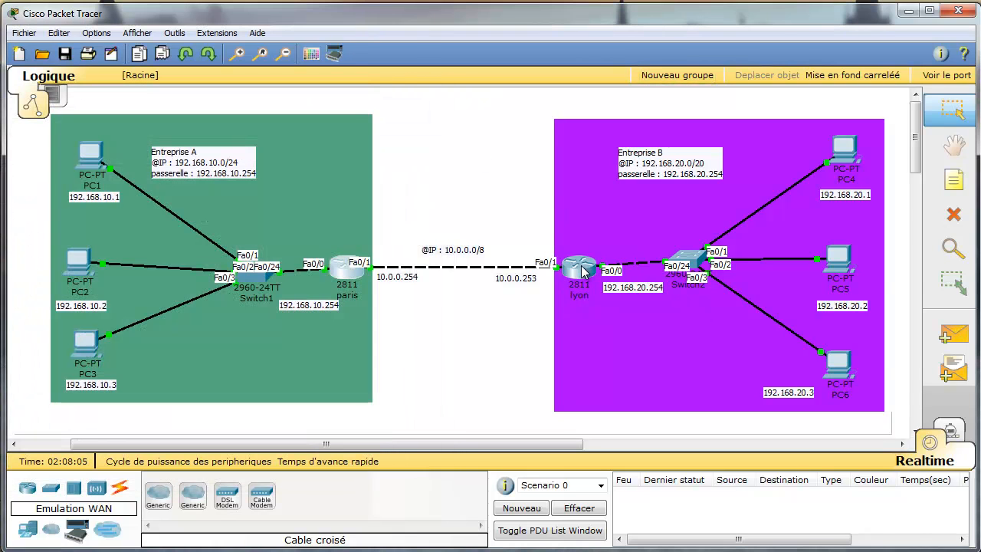
left_click(582, 266)
left_click_drag(71, 29, 766, 106)
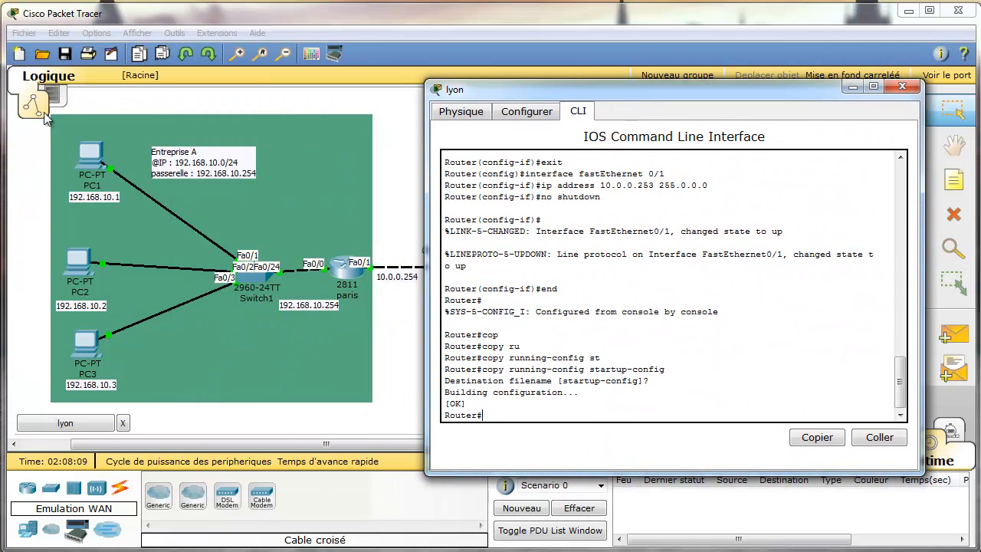
left_click(517, 420)
type("conf")
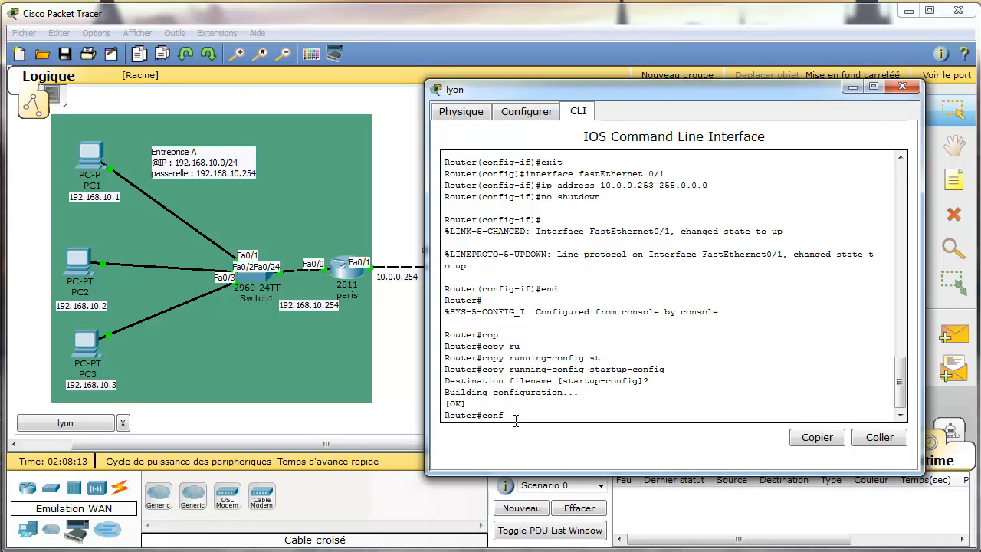
type(" t")
key("Return")
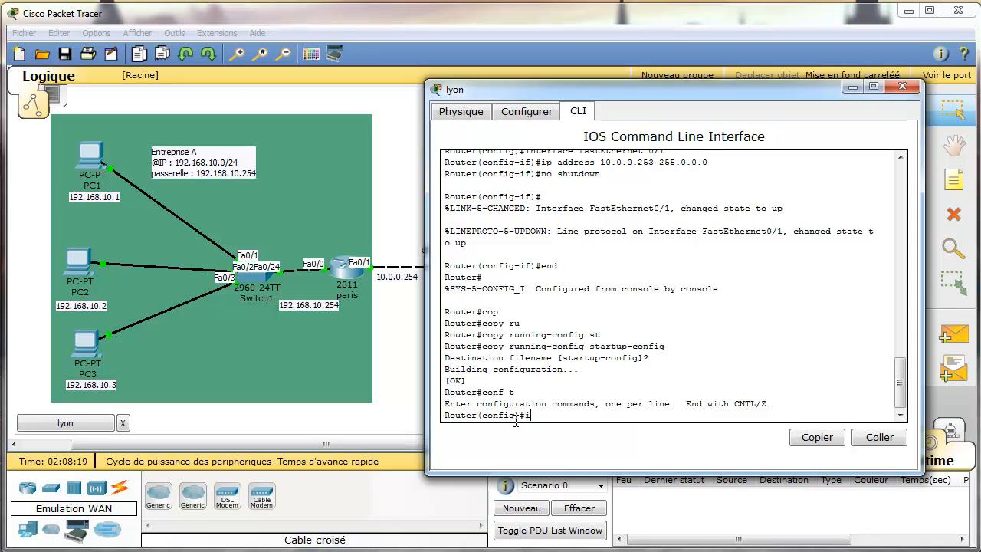
Add lyon's static route to 192.168.10.0 255.255.255.0 via 10.0.0.254.
type("rou")
key("Tab")
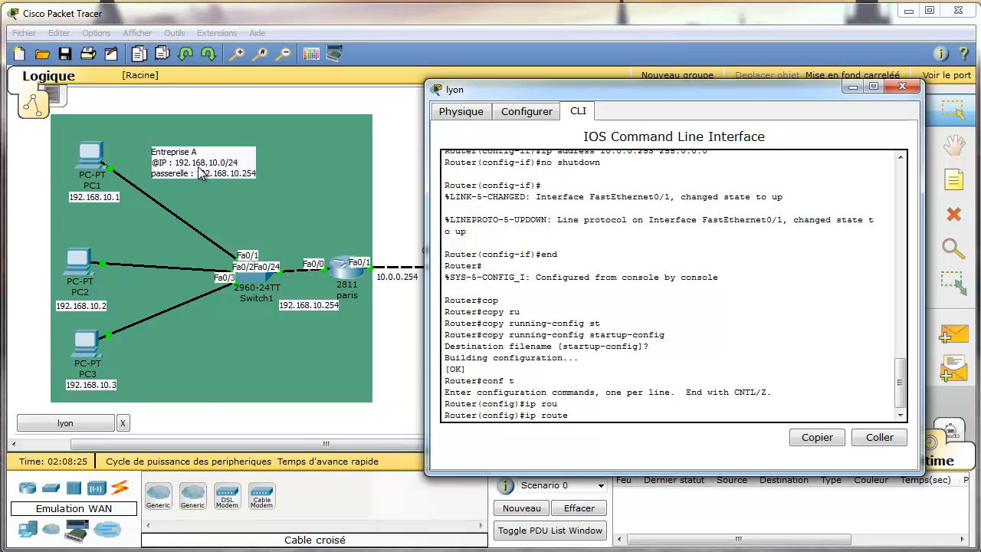
type("192.168.10.0 255.255.255.0 1")
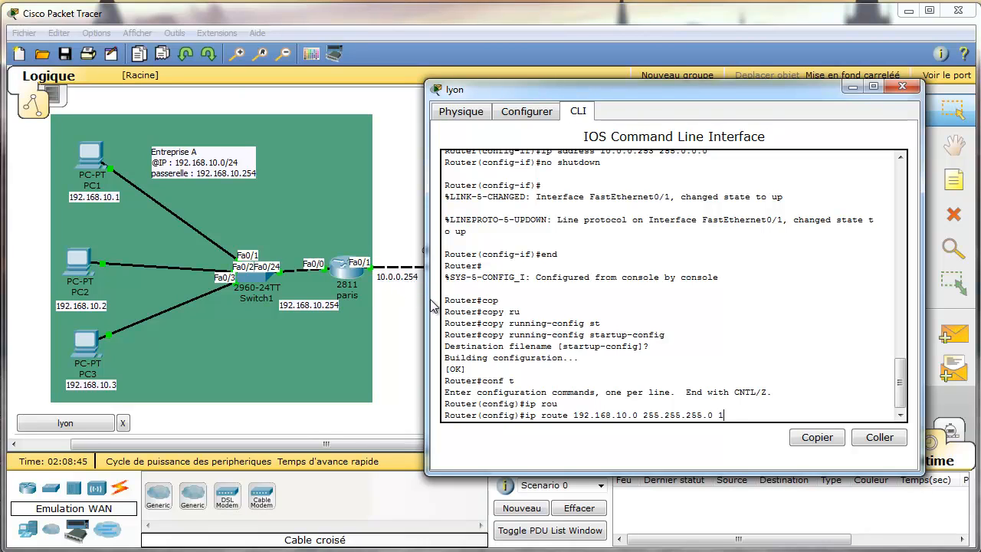
type("0.0.0.")
key("Return")
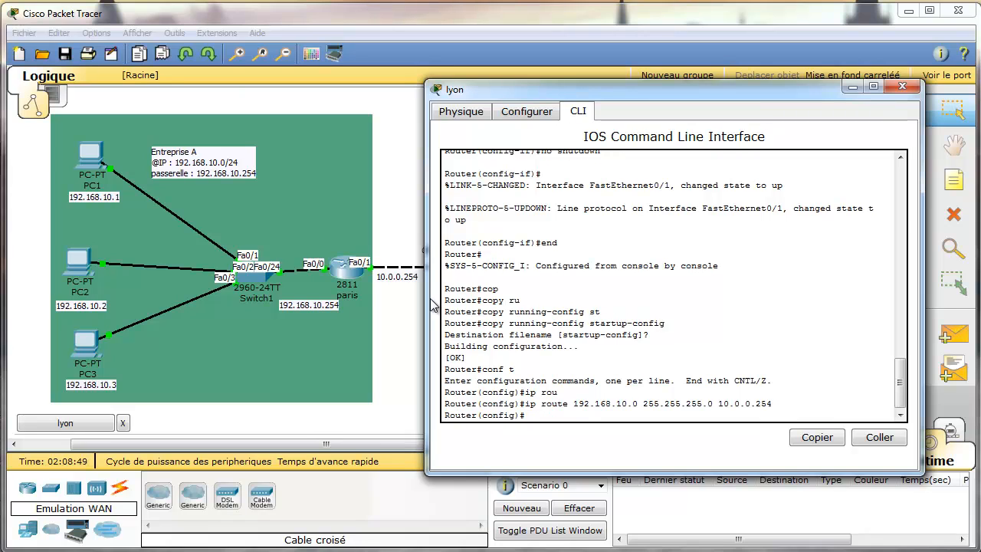
key("Return")
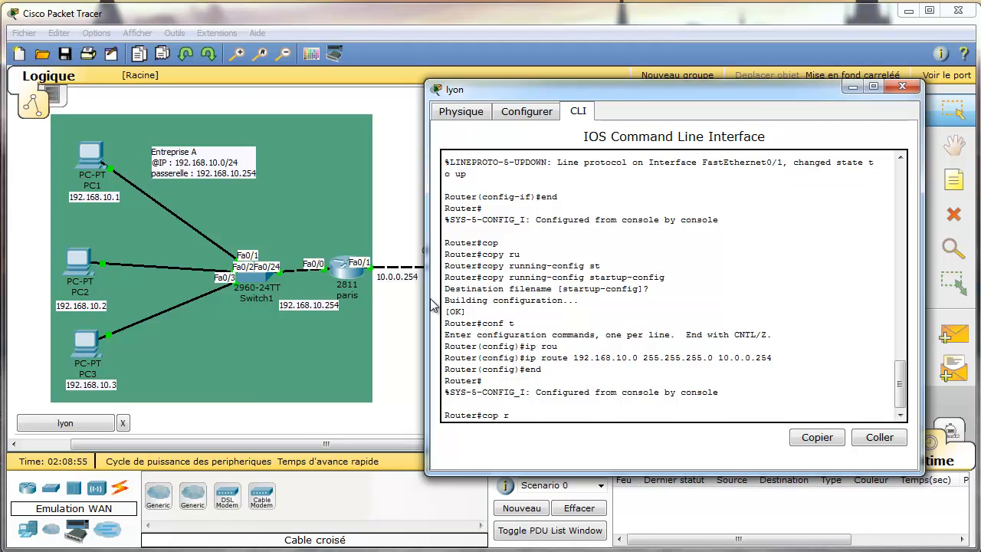
Save lyon's running-config to startup-config and close its console.
type("cop")
key("Tab")
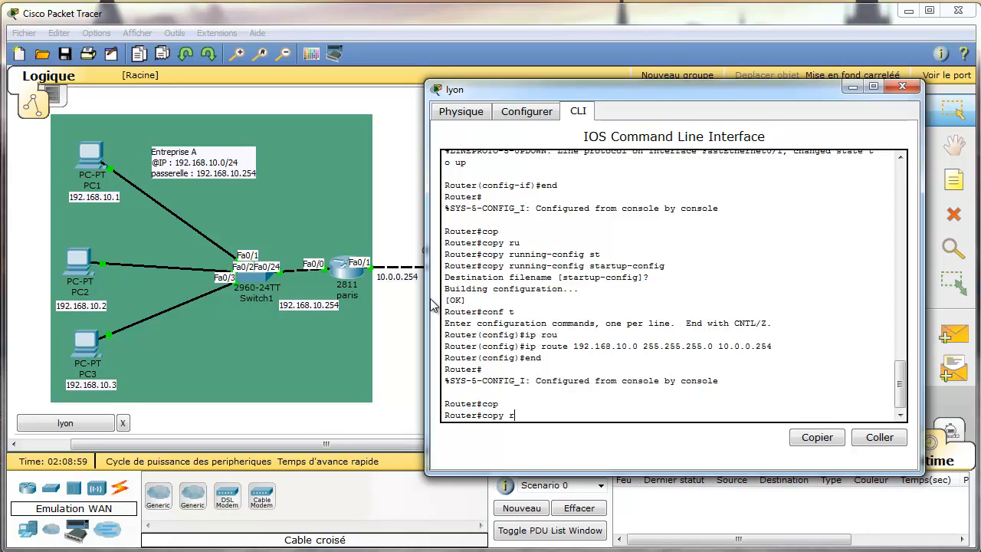
type("ru")
key("Tab")
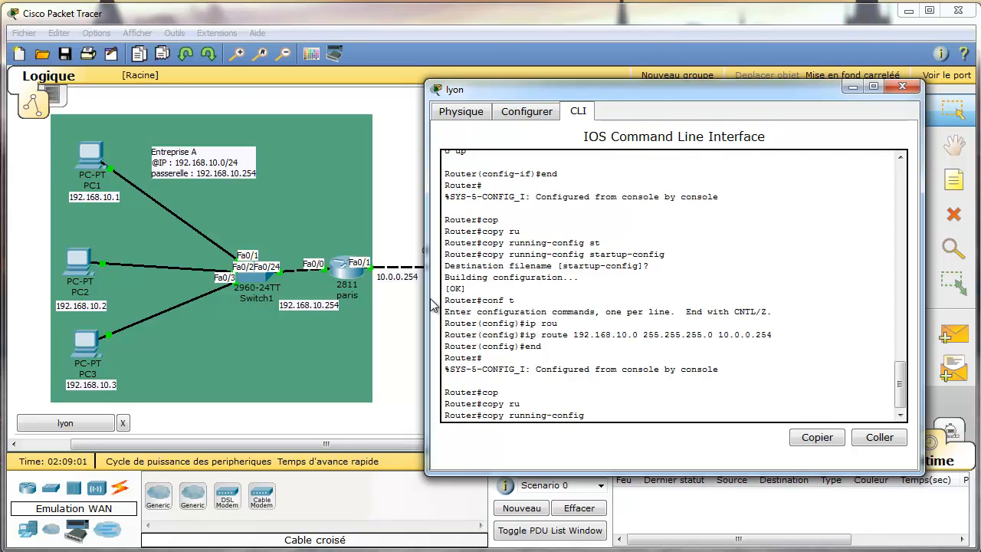
type("st")
key("Tab")
key("Return")
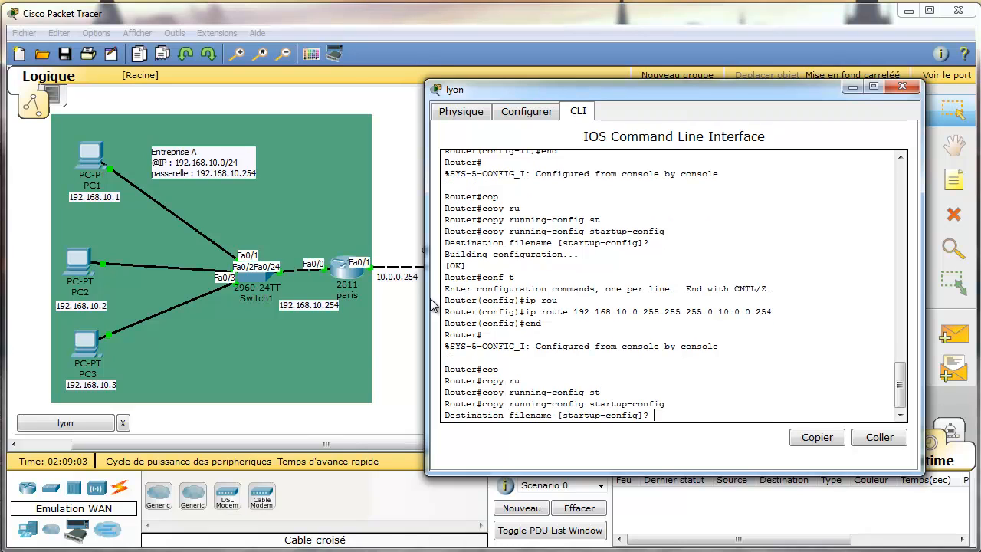
key("Return")
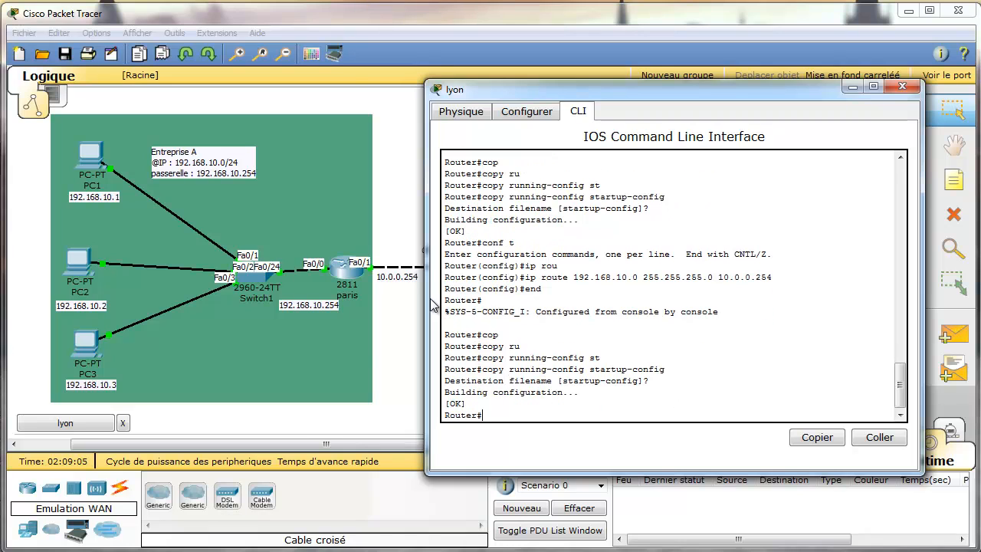
left_click(902, 86)
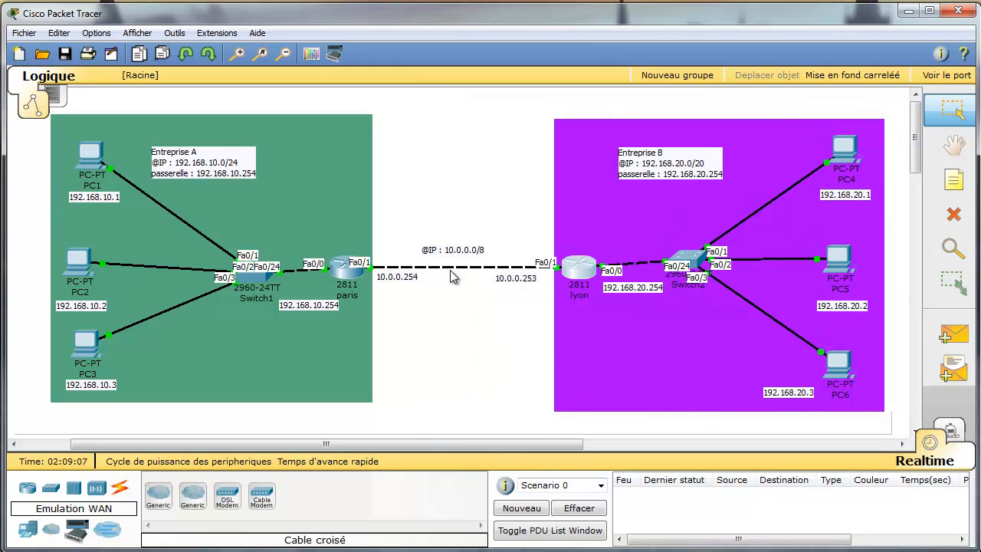
Re-run 'ping 192.168.20.2' from PC2's command prompt until 4/4 replies succeed, then close PC2.
left_click(85, 263)
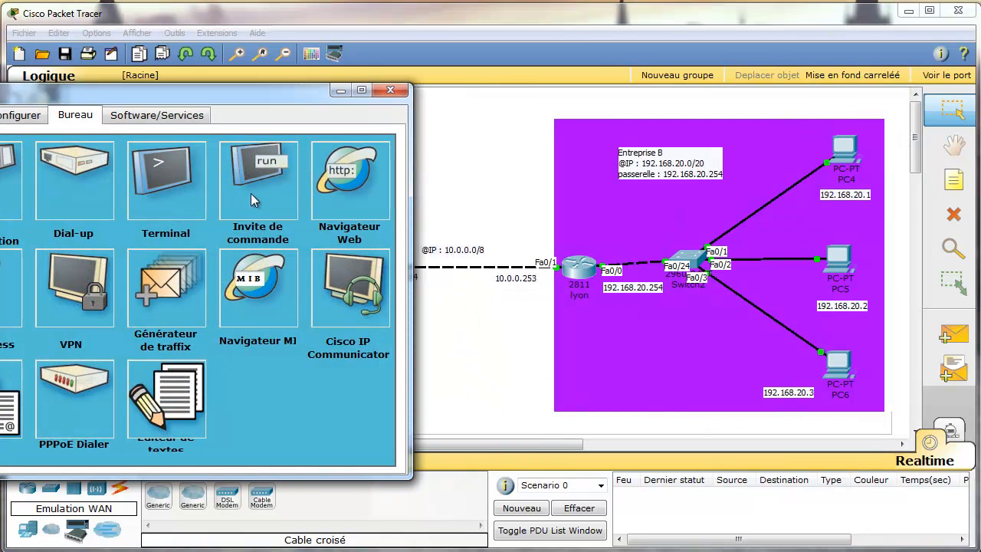
left_click(250, 191)
left_click_drag(231, 95, 375, 102)
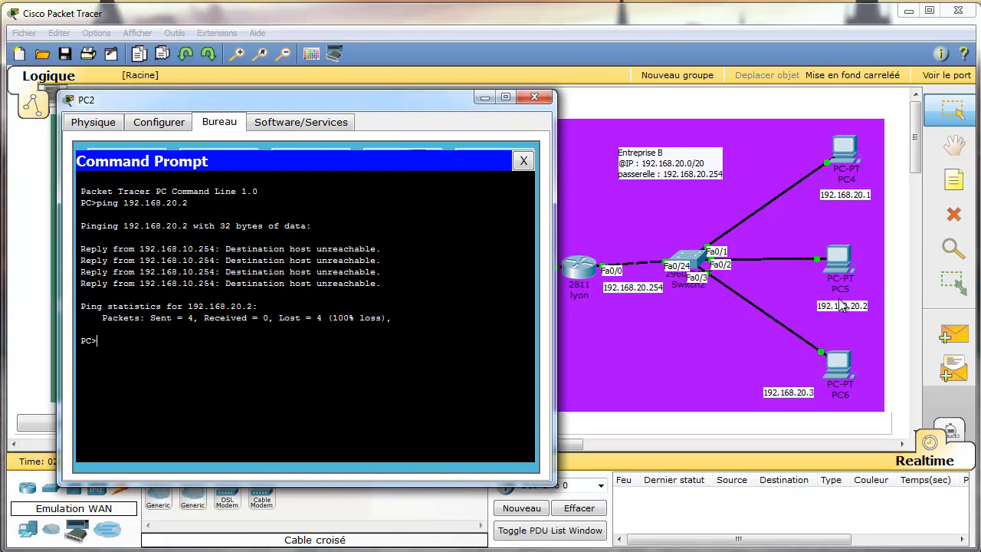
key("Up")
key("Return")
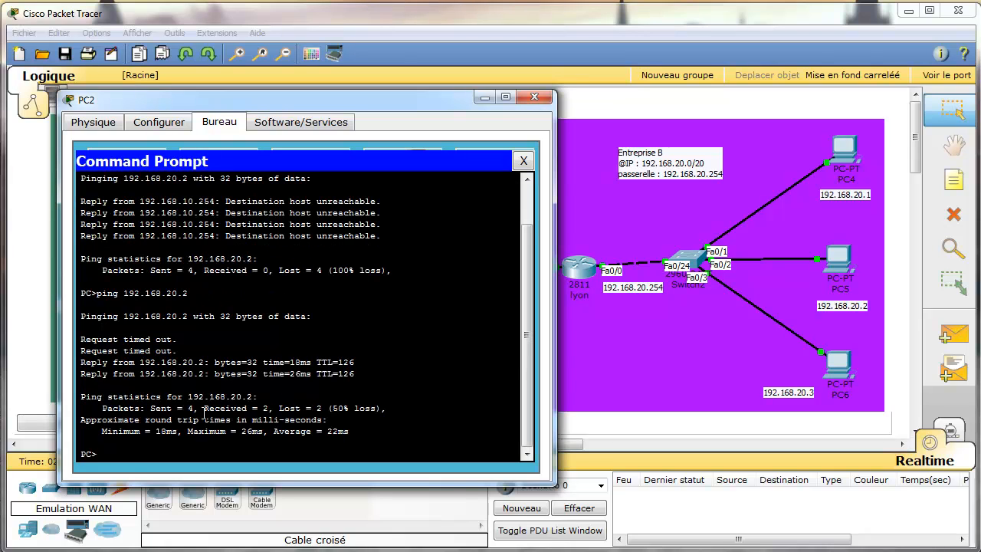
key("Up")
key("Return")
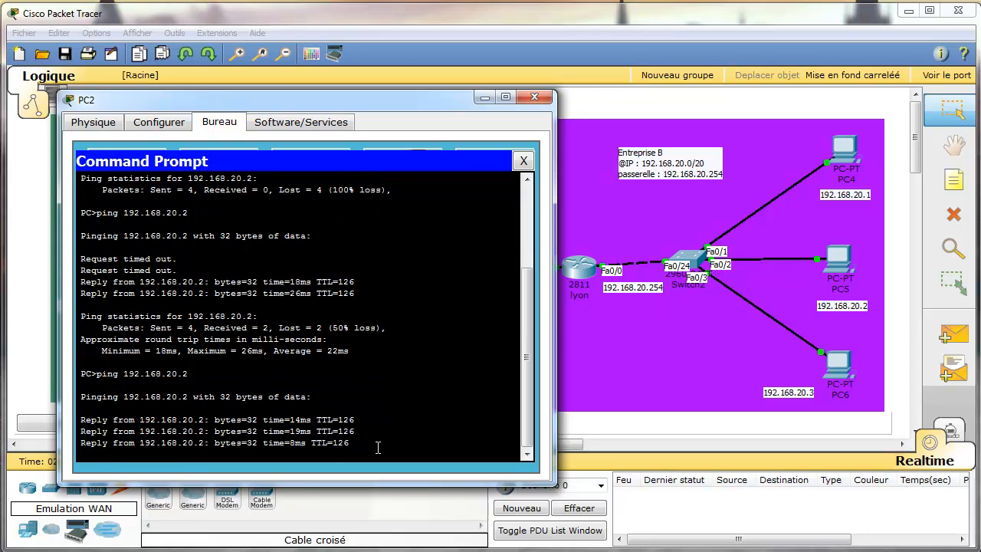
left_click(523, 160)
left_click(534, 96)
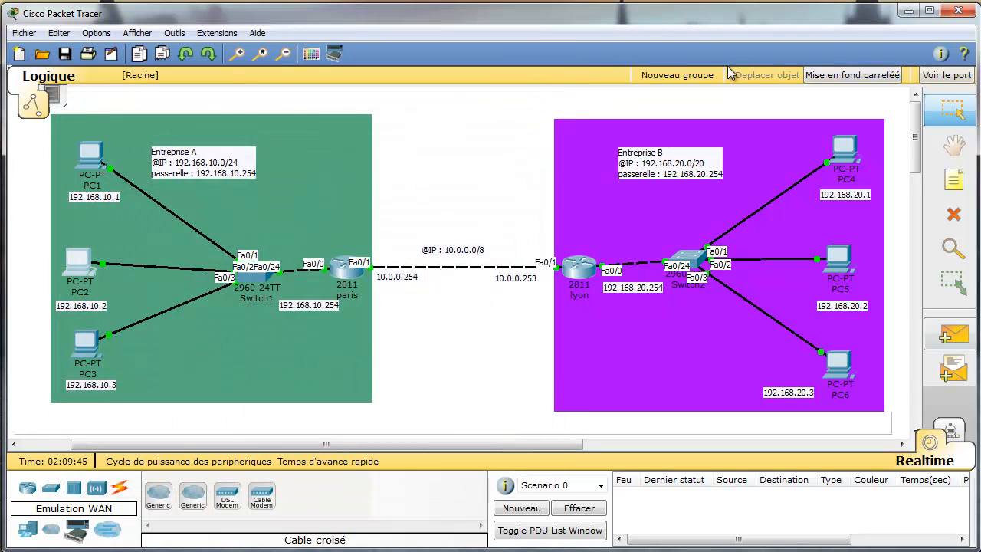
Place a two-line note above the WAN link: 'Connxion et de deux LAN' / 'qui est un WAN'.
left_click(964, 181)
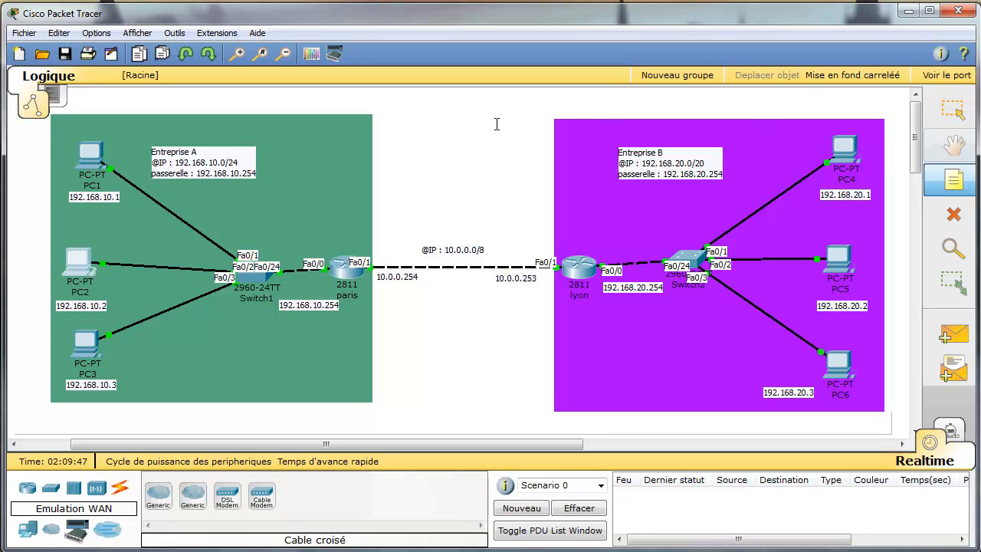
left_click(441, 139)
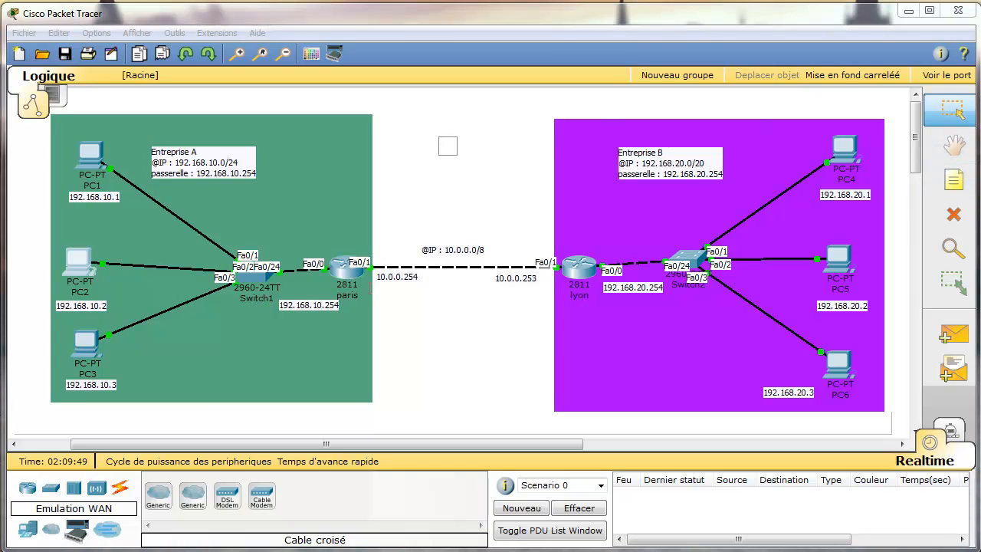
type("Connt")
key("BackSpace")
type("xion ")
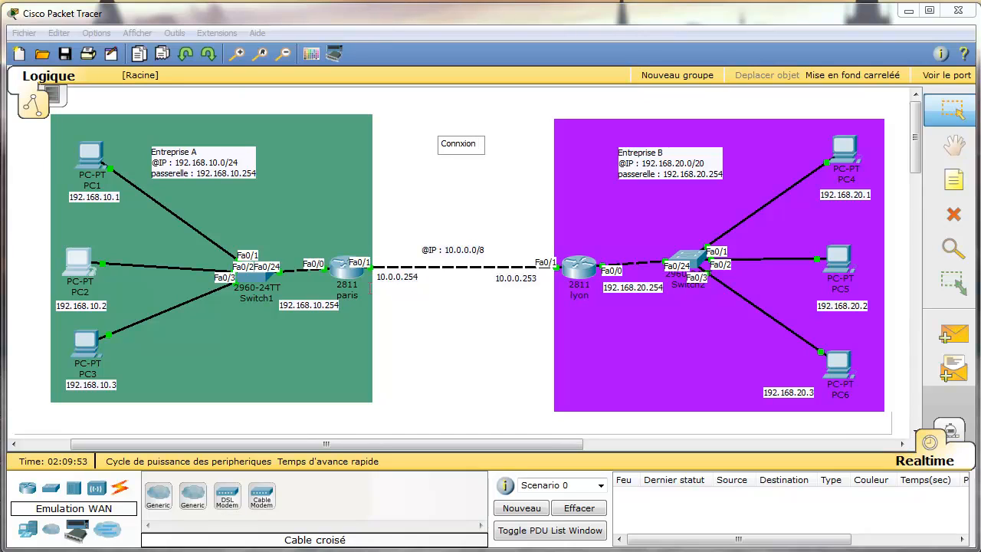
type("et de deux LAN")
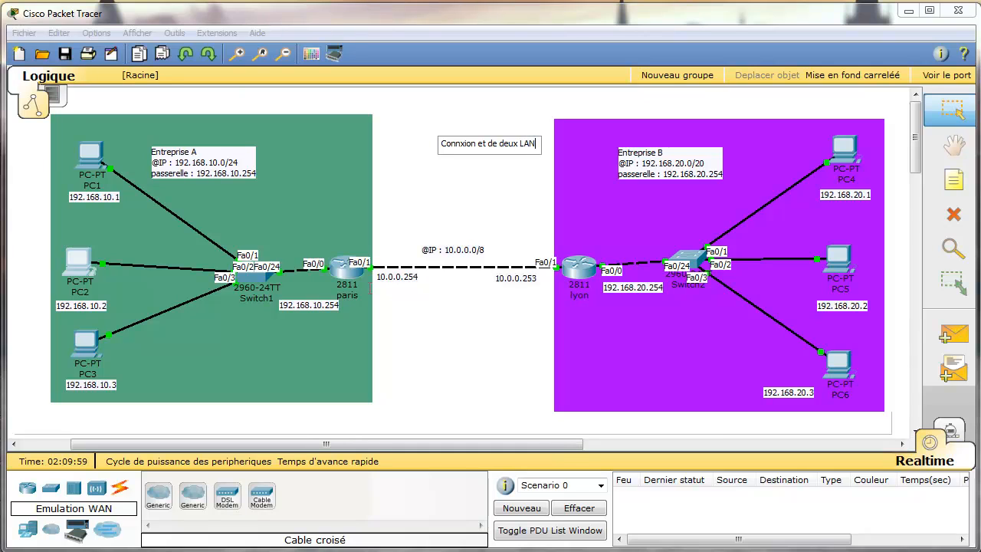
key("Return")
type("qui est un WAN")
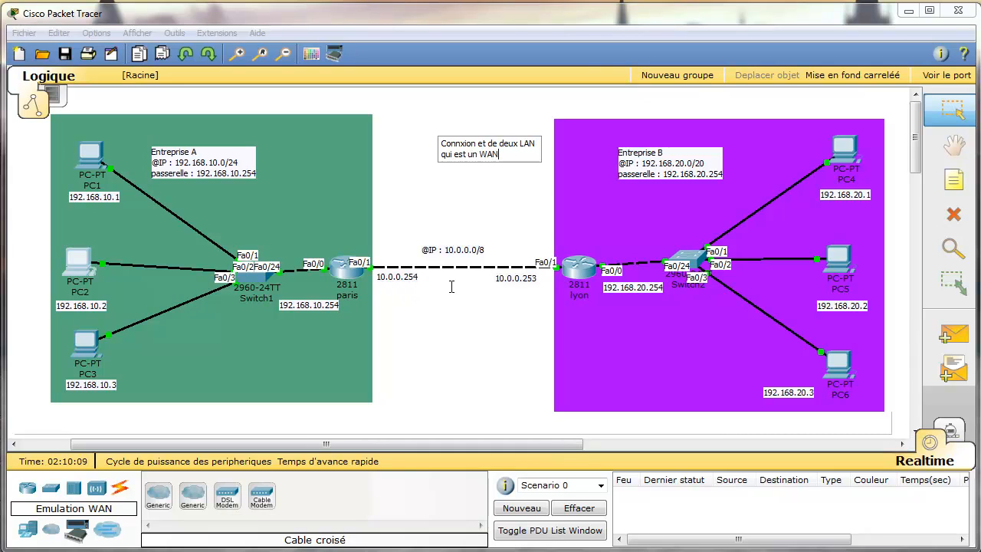
left_click(502, 224)
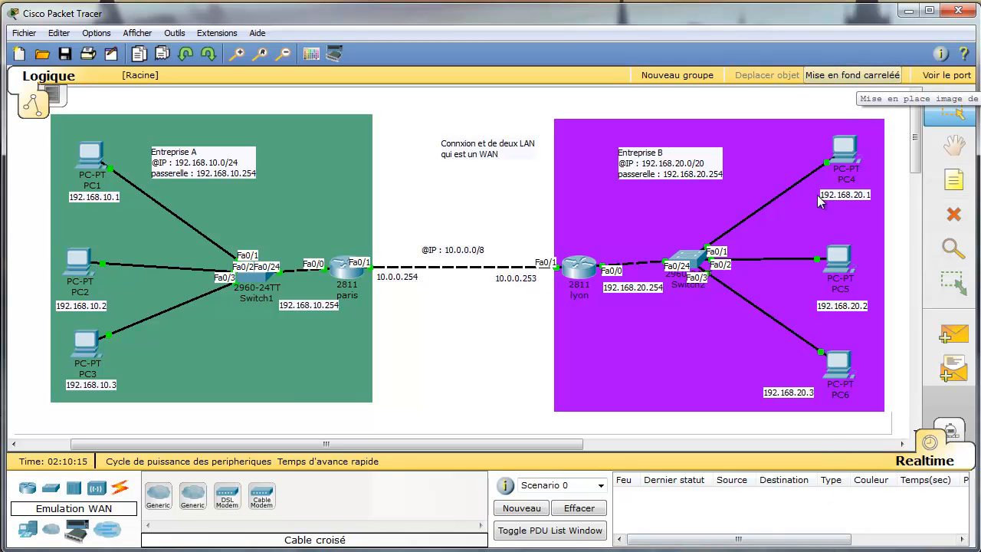
Preview the topology in simulation mode, then return to realtime mode at normal zoom.
left_click(950, 431)
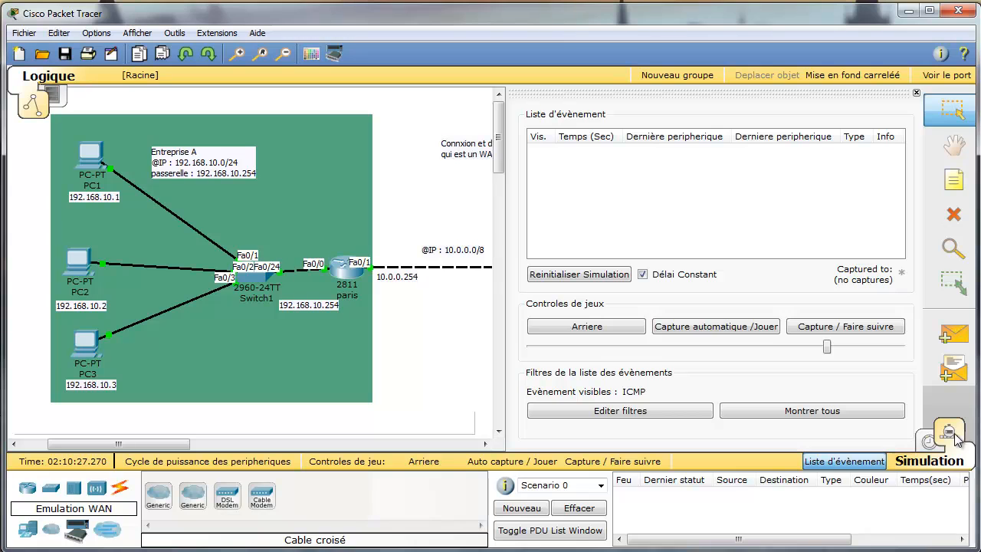
left_click(281, 53)
left_click(281, 53)
left_click(281, 54)
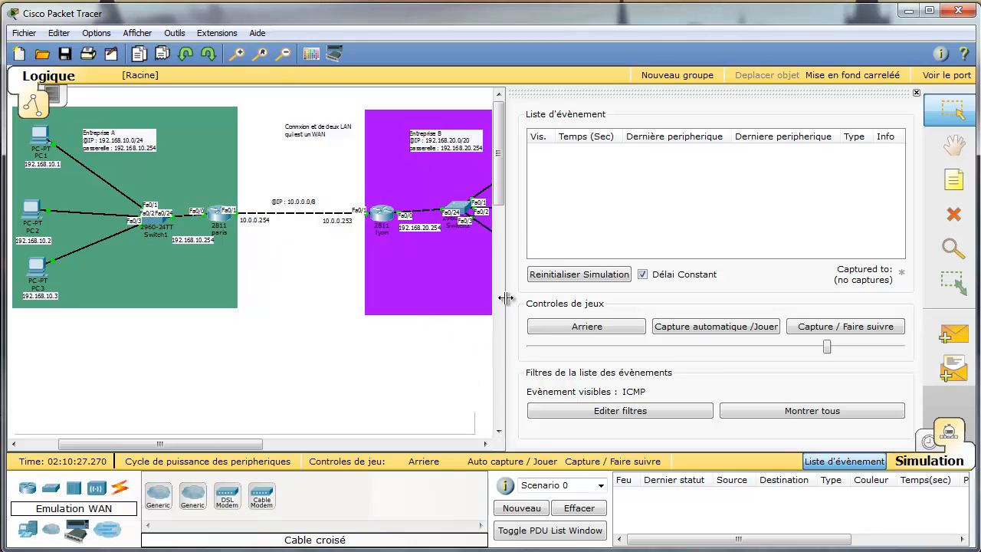
left_click_drag(508, 300, 632, 308)
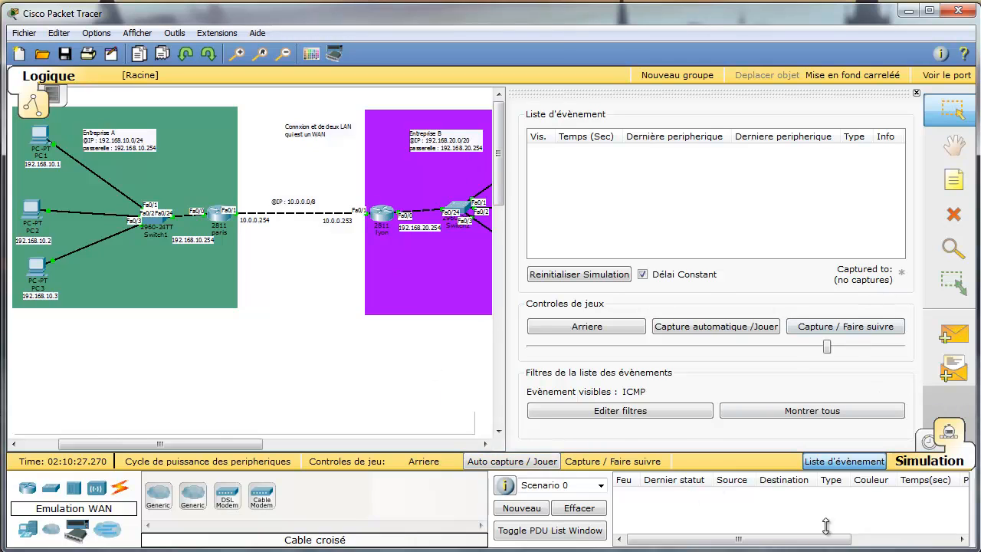
left_click(929, 443)
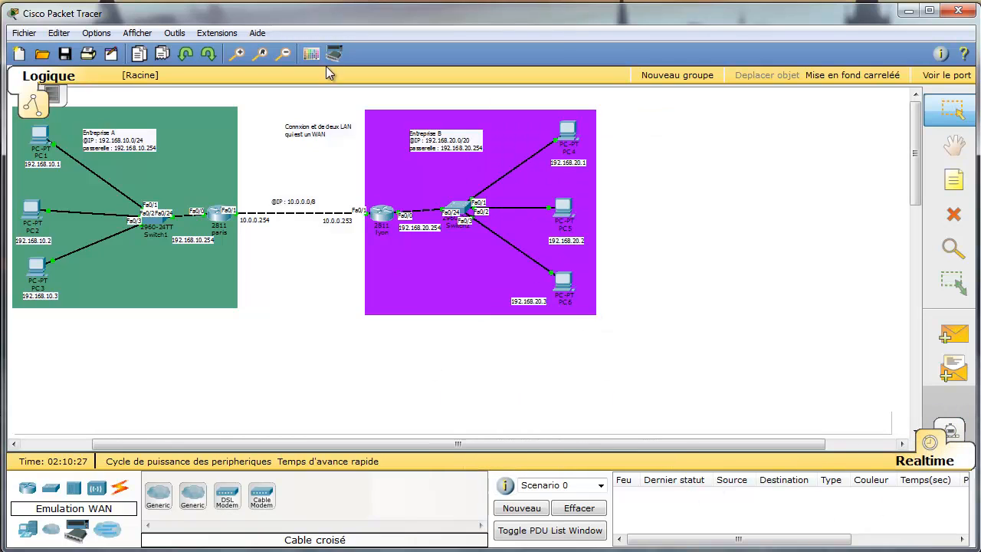
left_click(261, 53)
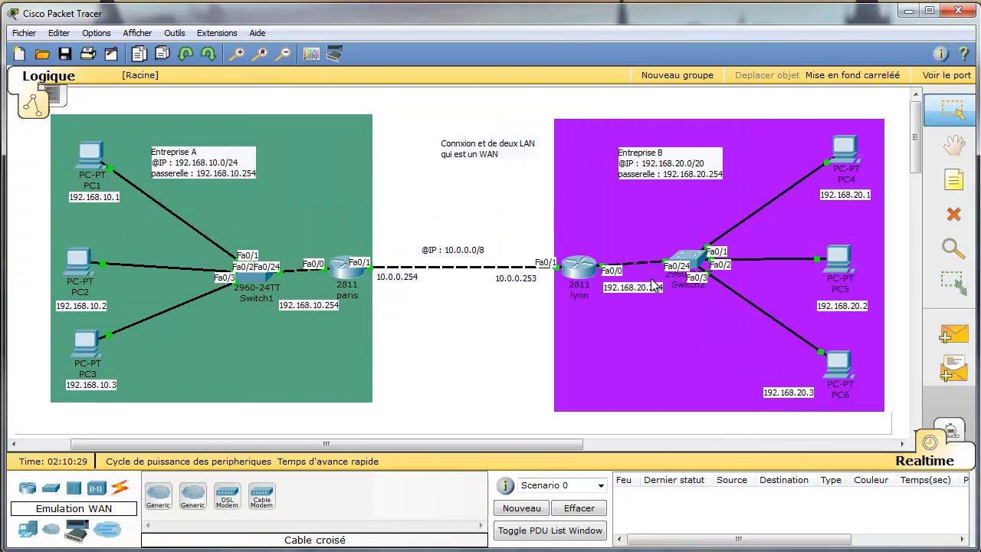
Send a simple PDU from PC4 to PC3, clearing the failed first attempt and resending.
left_click(953, 337)
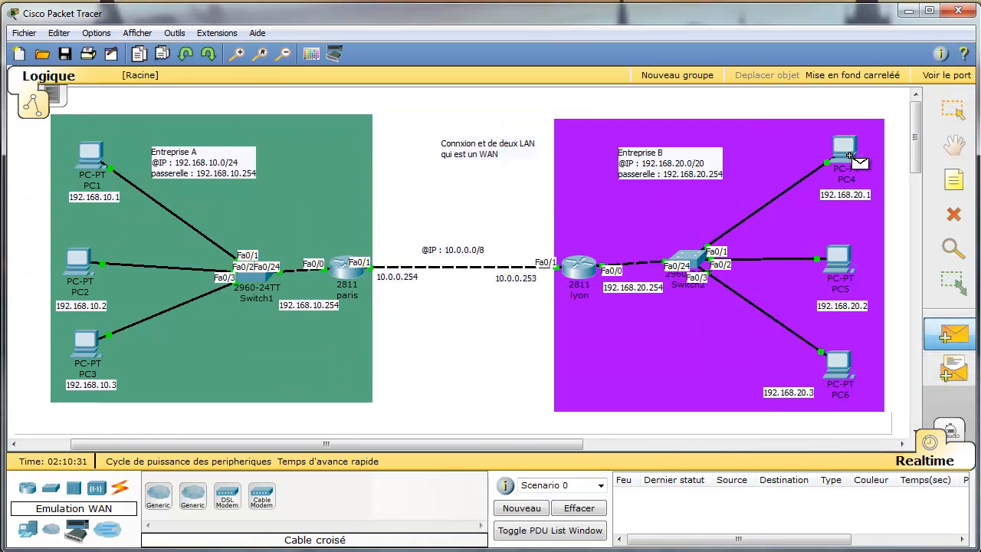
left_click(843, 150)
left_click(87, 343)
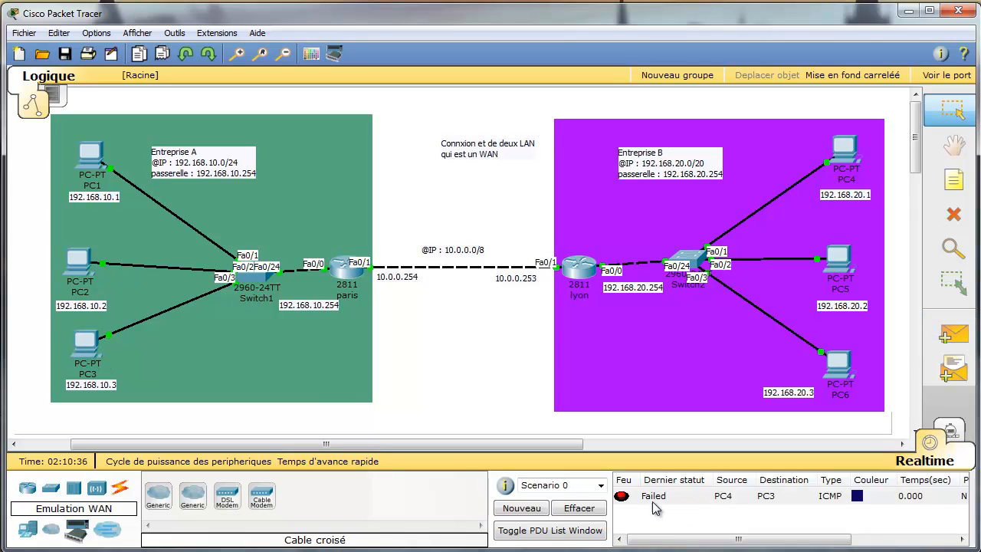
left_click(580, 509)
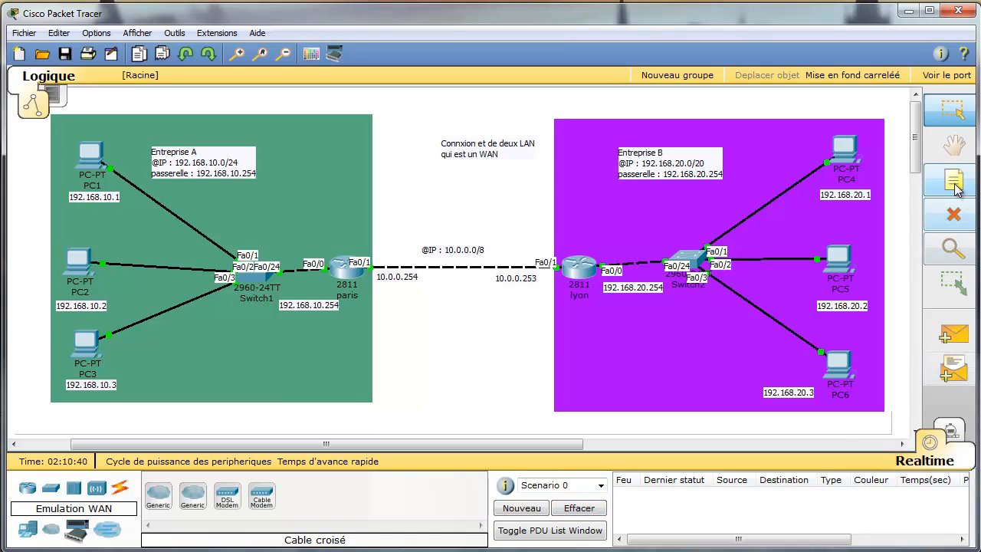
left_click(953, 335)
left_click(843, 151)
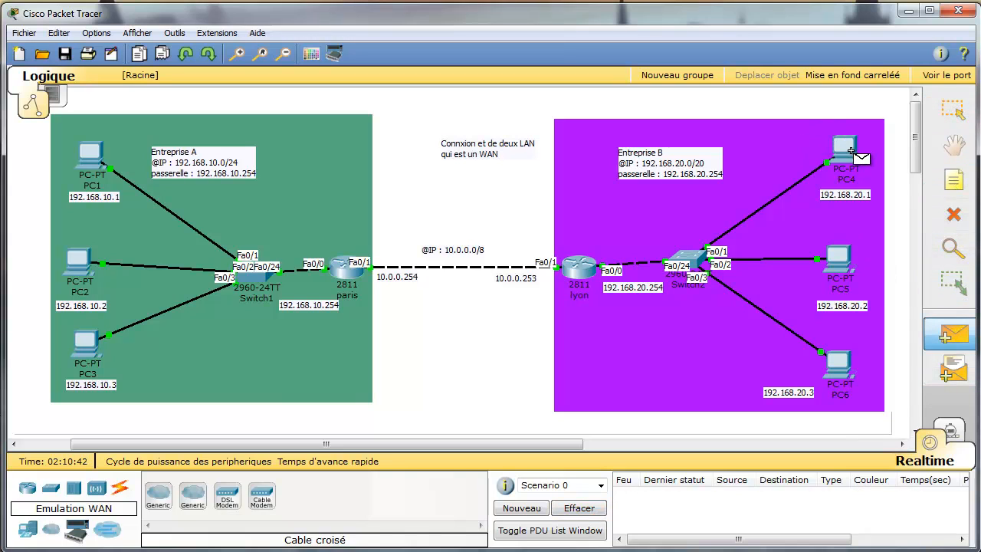
left_click(86, 342)
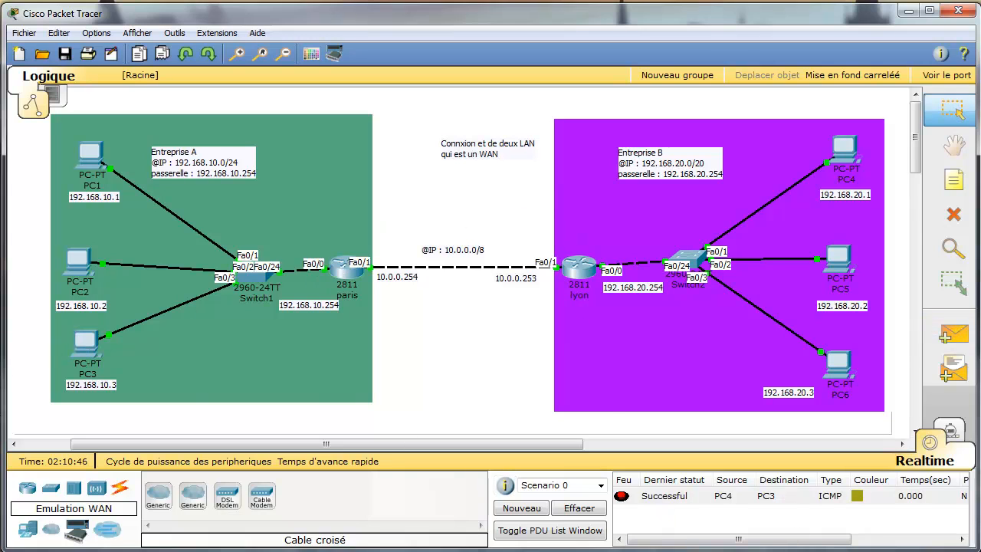
Send simple PDUs PC5→PC1 and PC6→PC2, then nudge the 10.0.0.253 label slightly right.
left_click(952, 334)
left_click(839, 259)
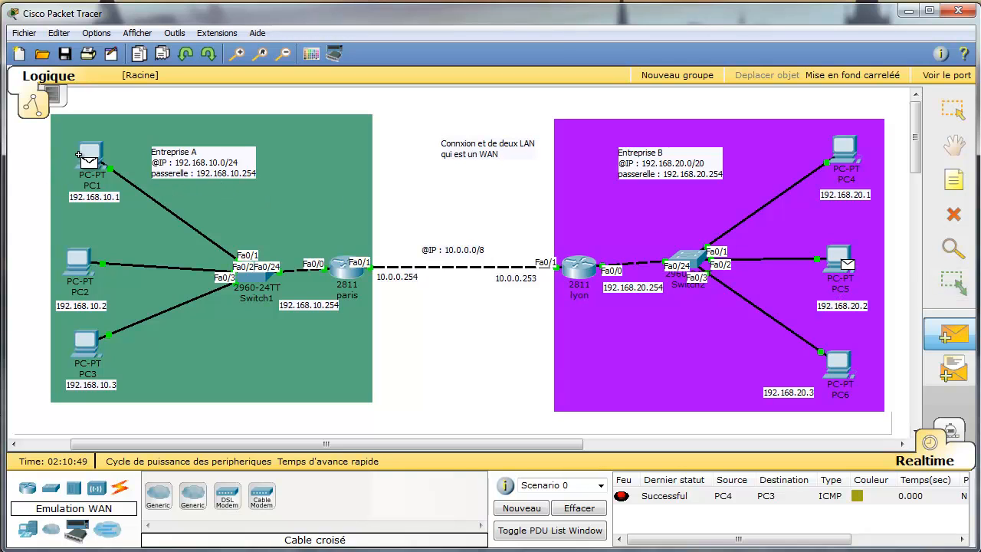
left_click(87, 161)
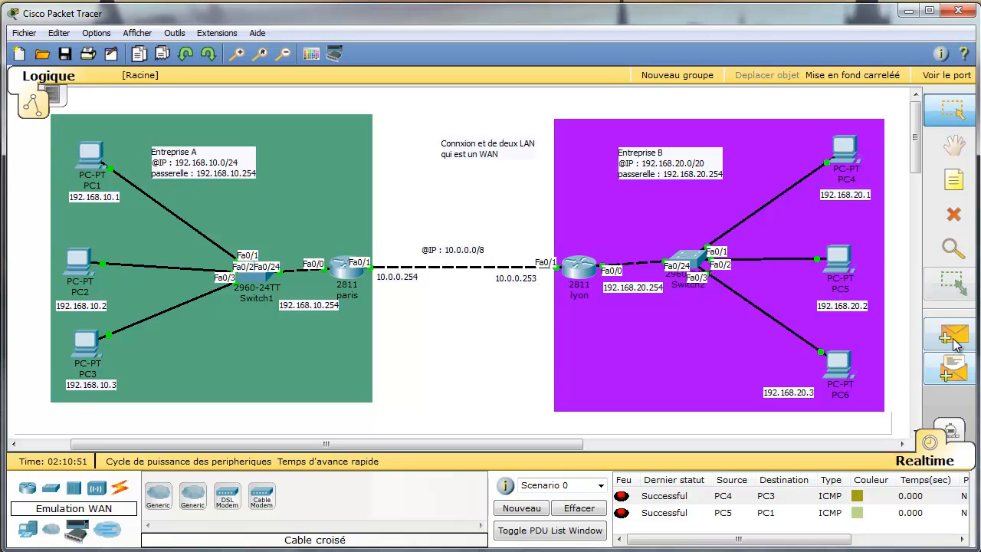
left_click(953, 335)
left_click(838, 364)
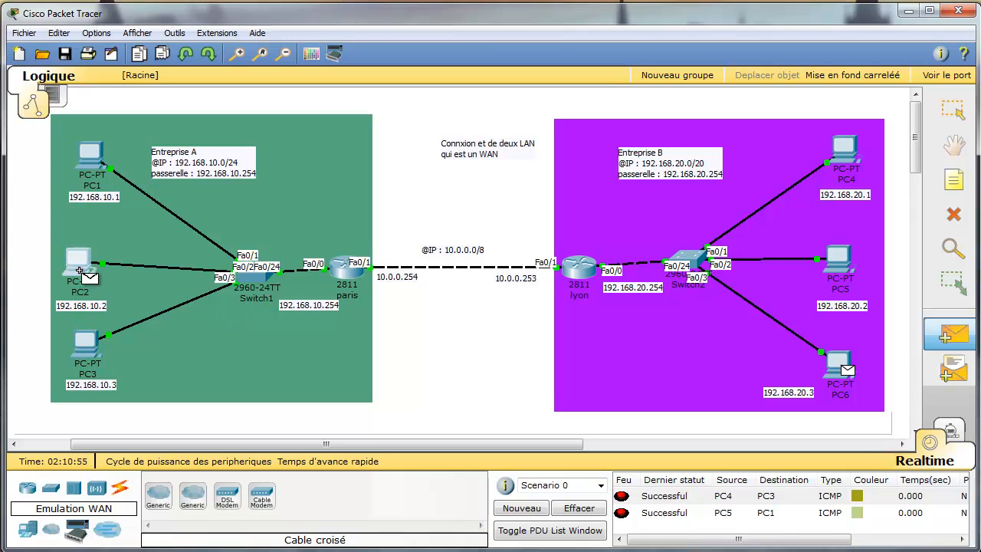
left_click(84, 278)
left_click(962, 525)
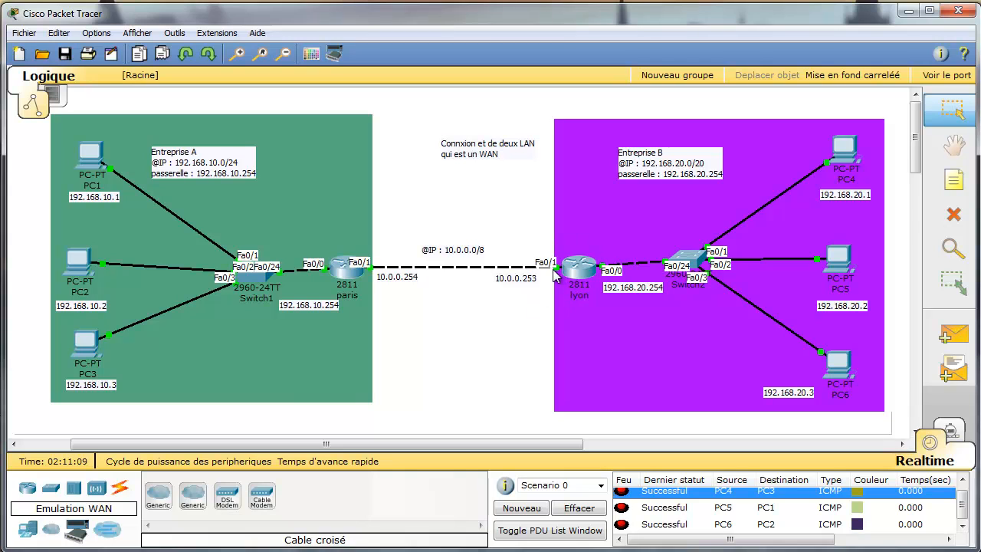
left_click_drag(515, 281, 525, 280)
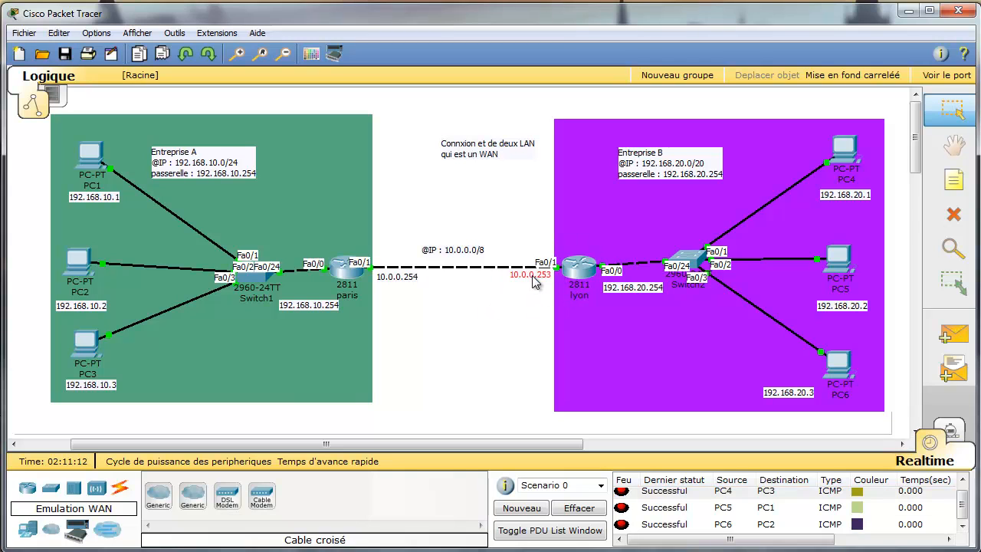